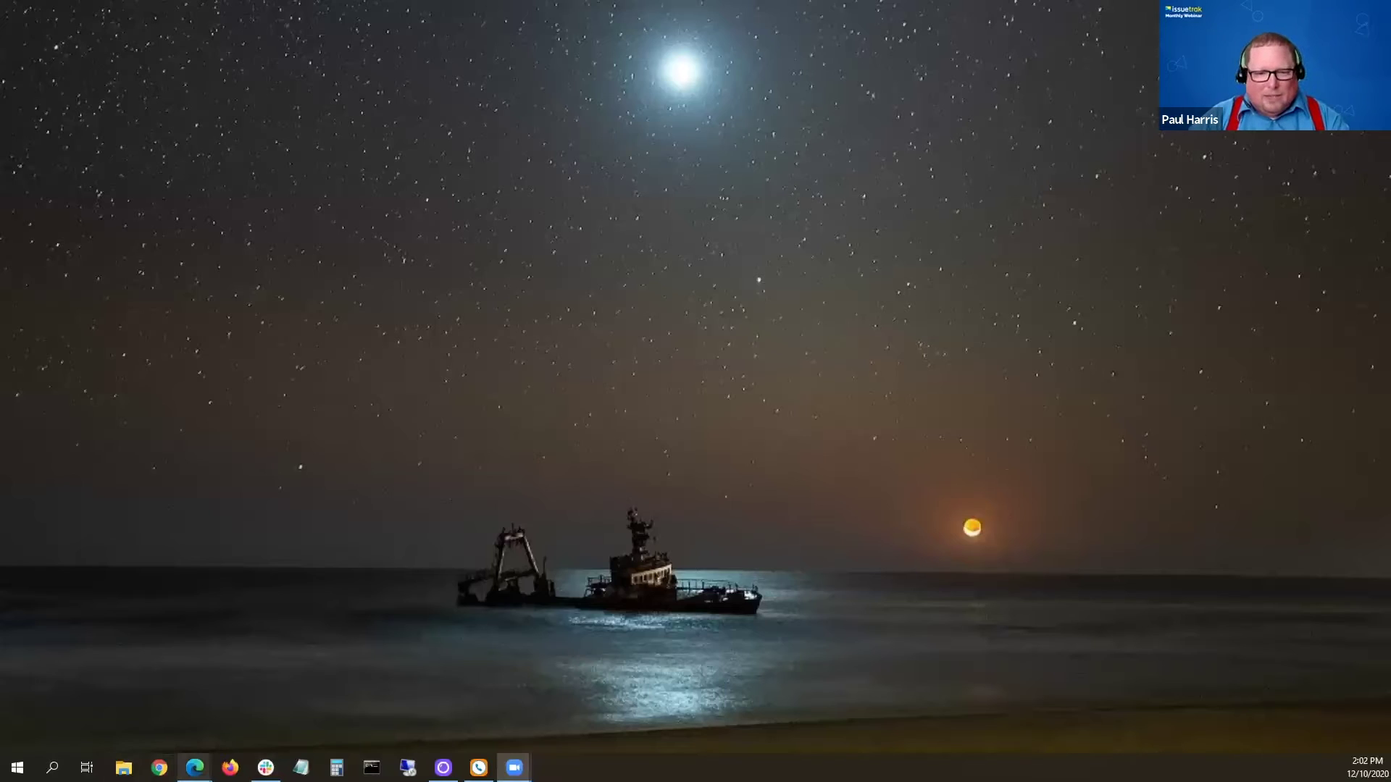
Step: Bring up the Edge browser window with the new tab page and maximize it
mouse_move(194, 767)
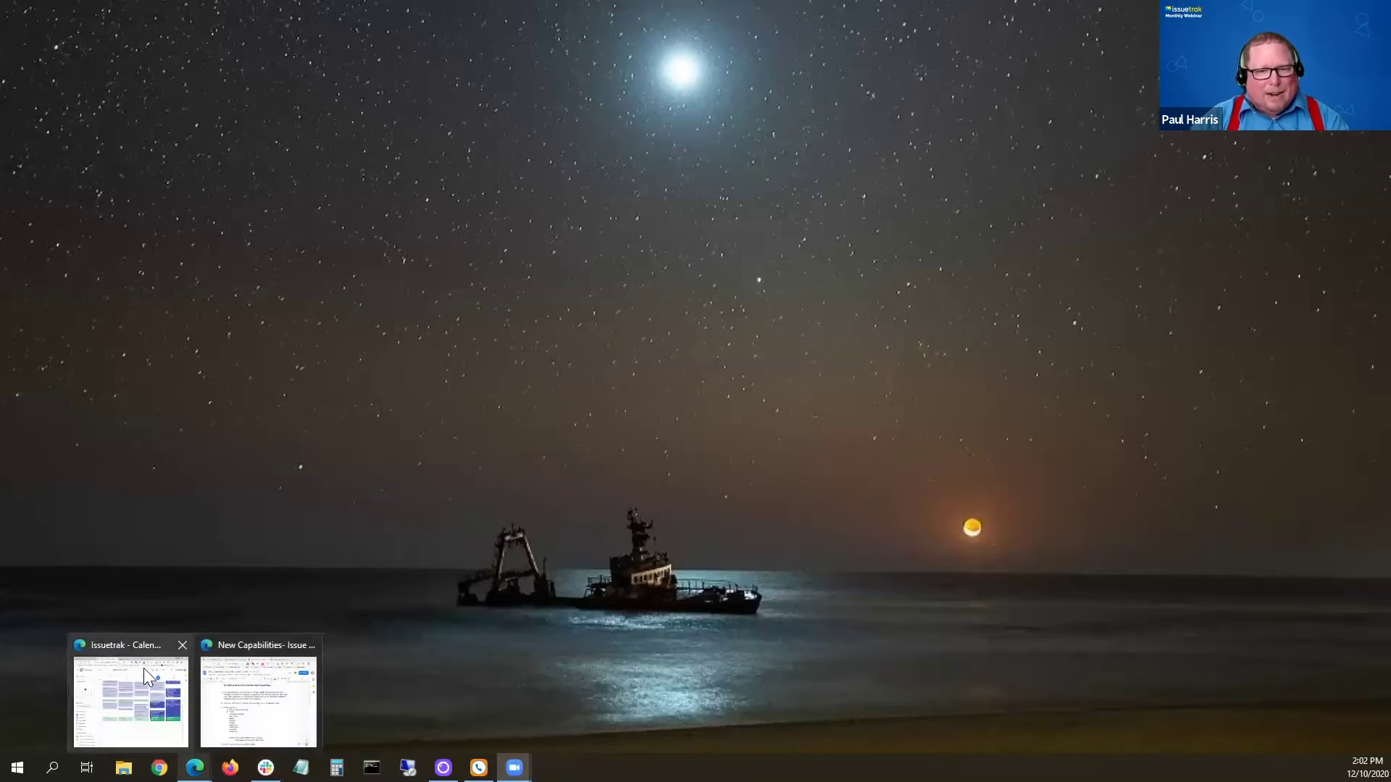
click(231, 660)
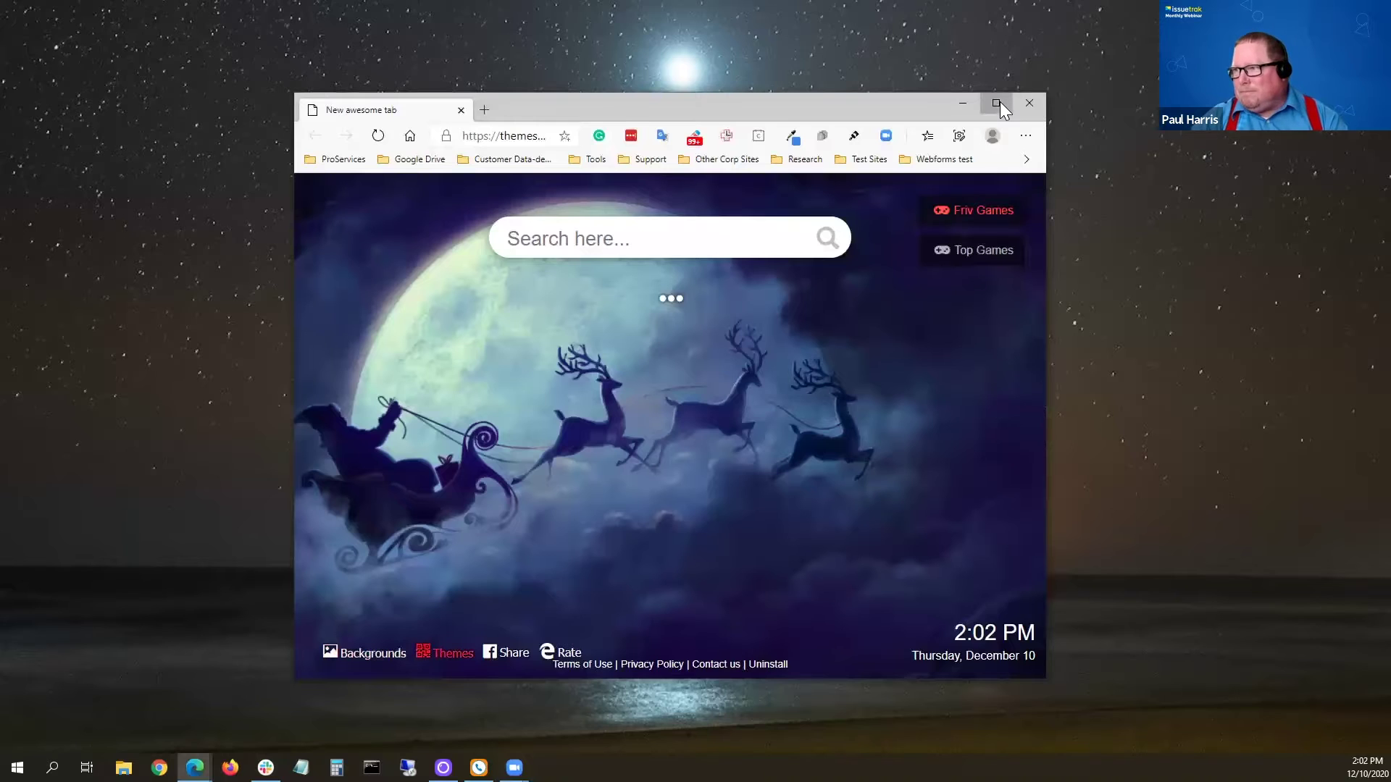
click(999, 101)
click(348, 36)
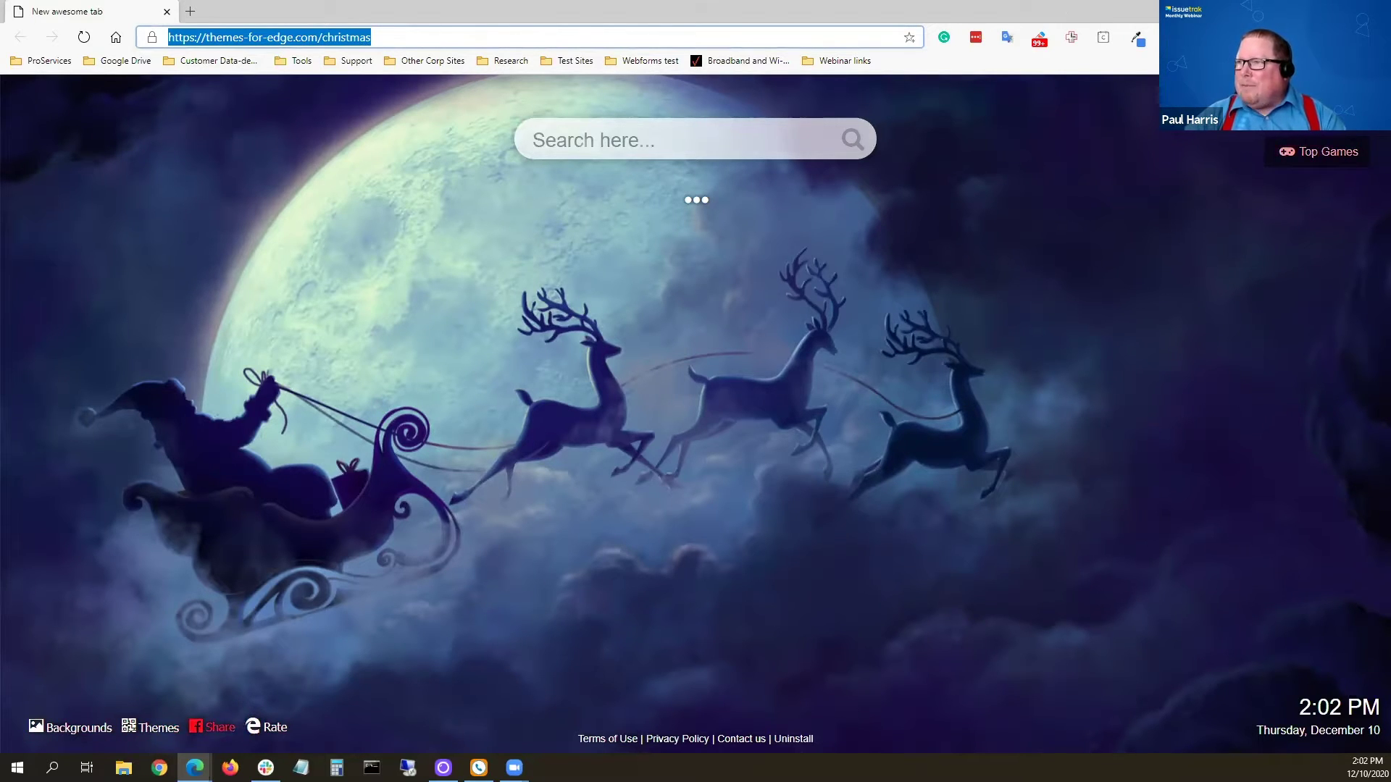
click(1063, 8)
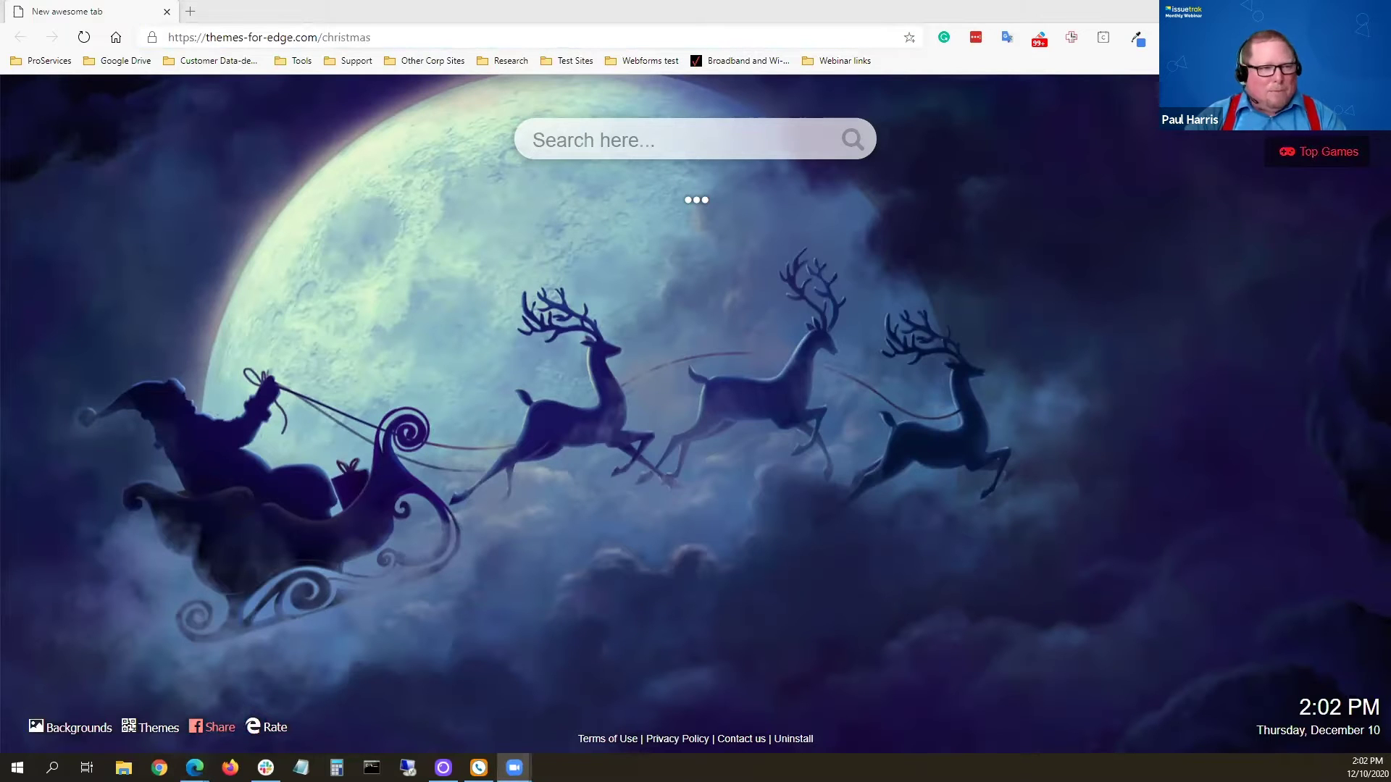
key(super+d)
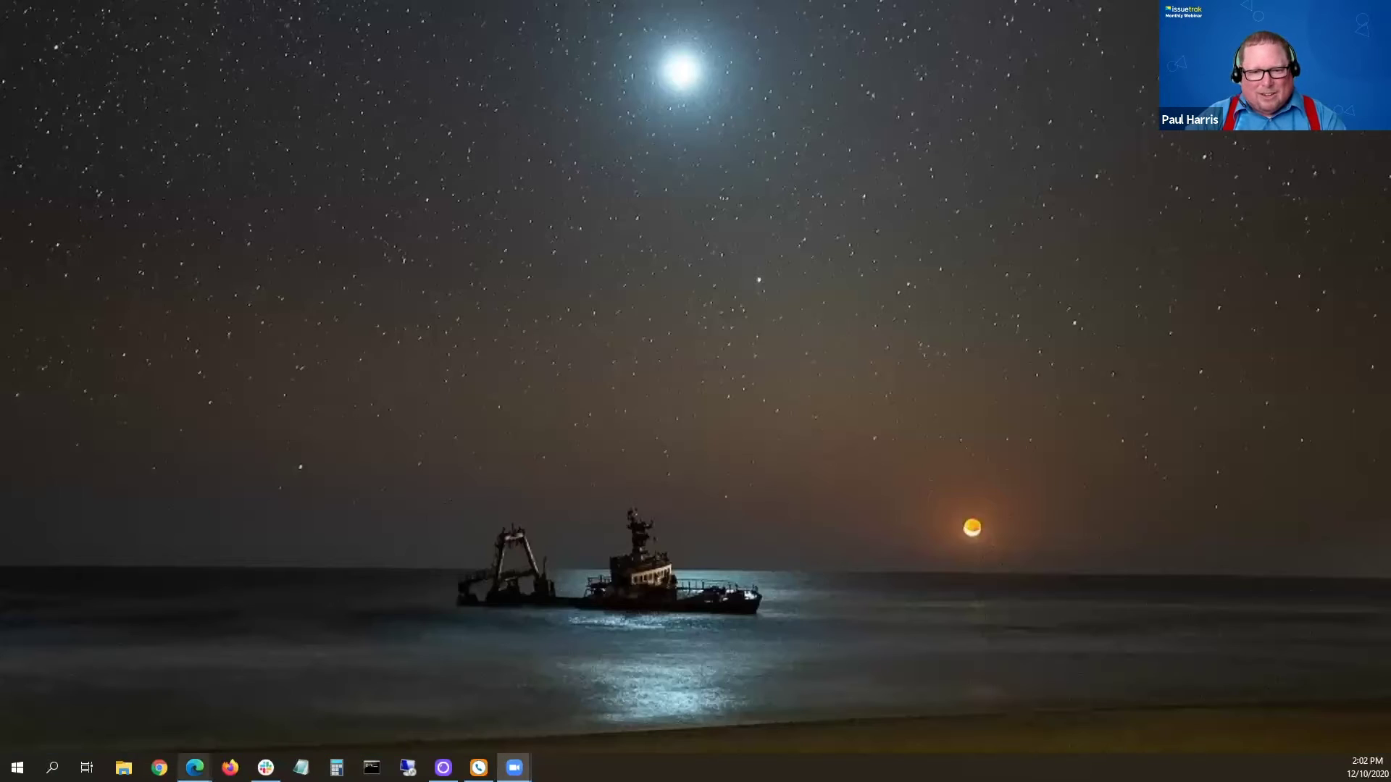
mouse_move(195, 766)
click(319, 699)
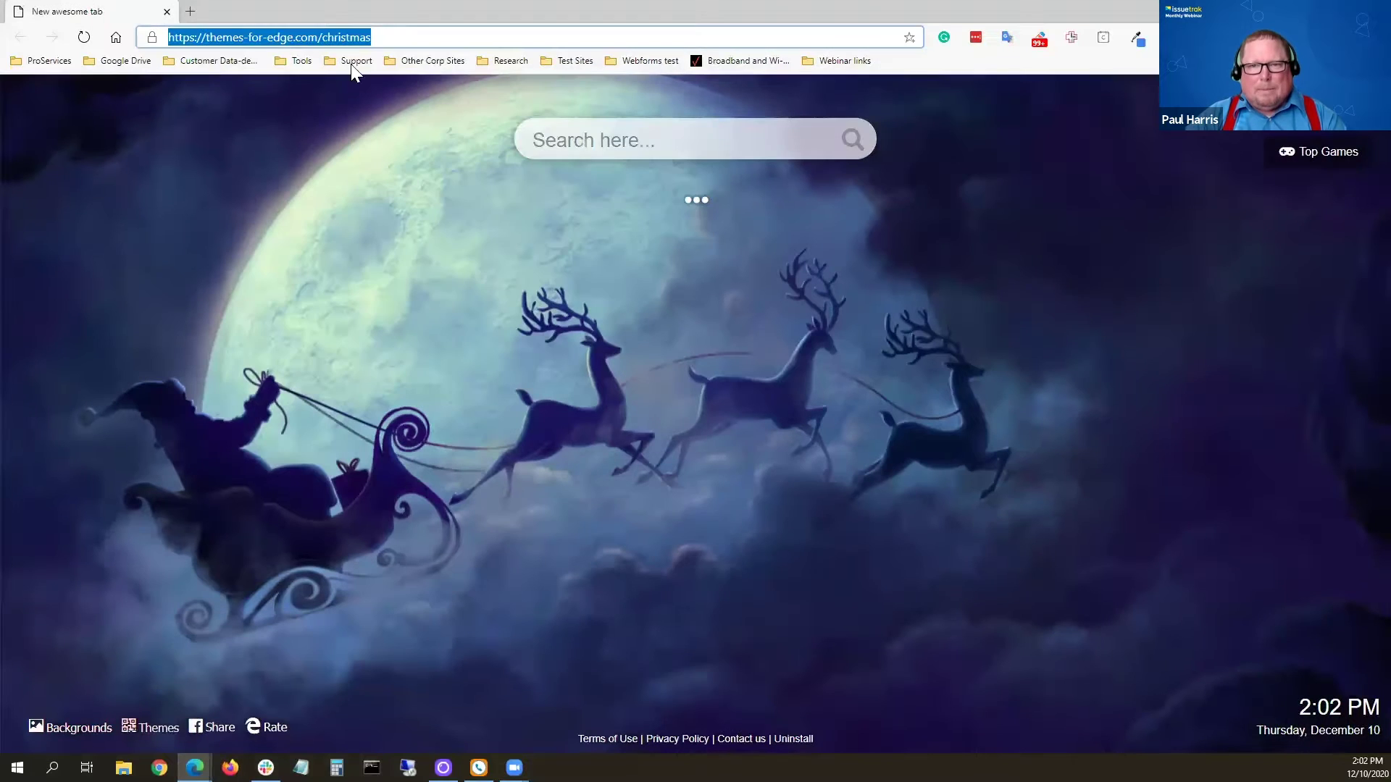
Step: Load the issuetrak.com website in the current browser tab
double_click(369, 37)
key(ctrl+a)
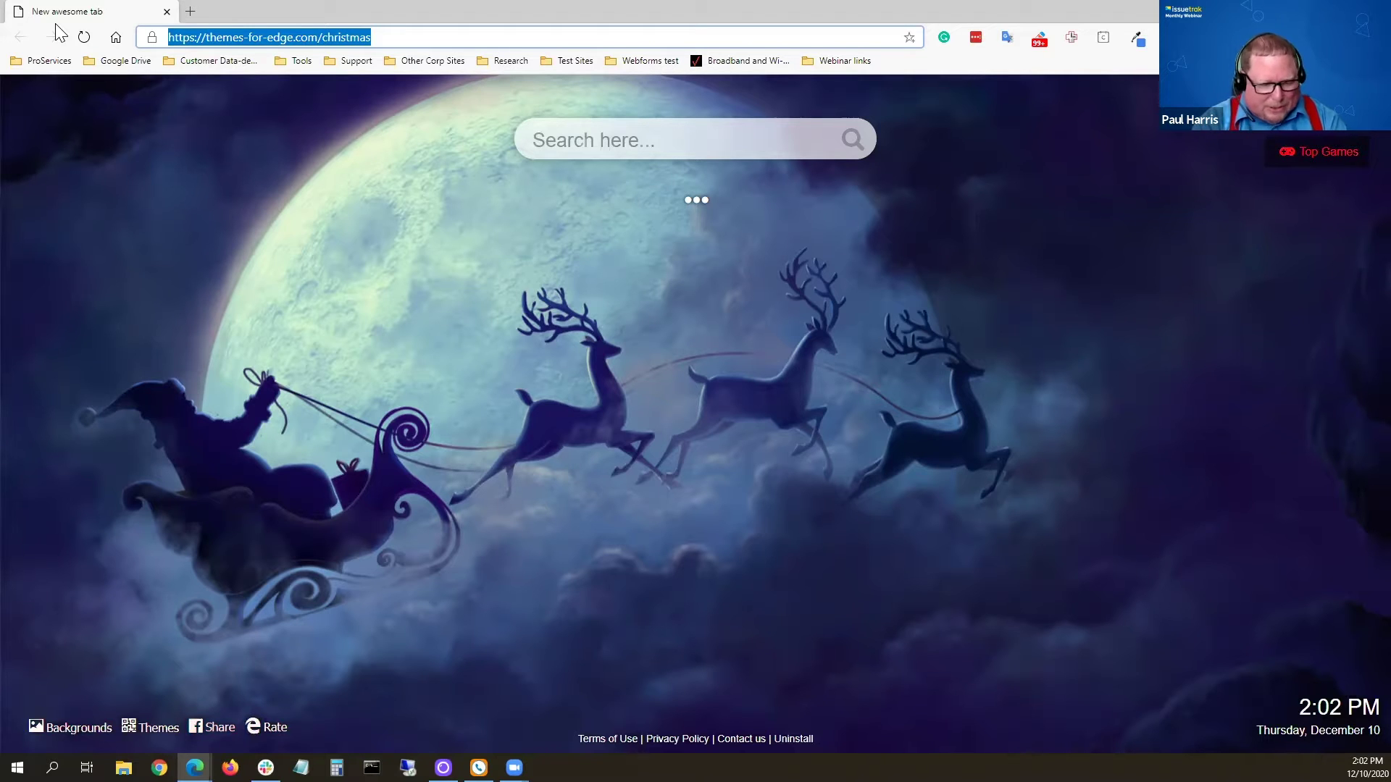
text(issuetrak)
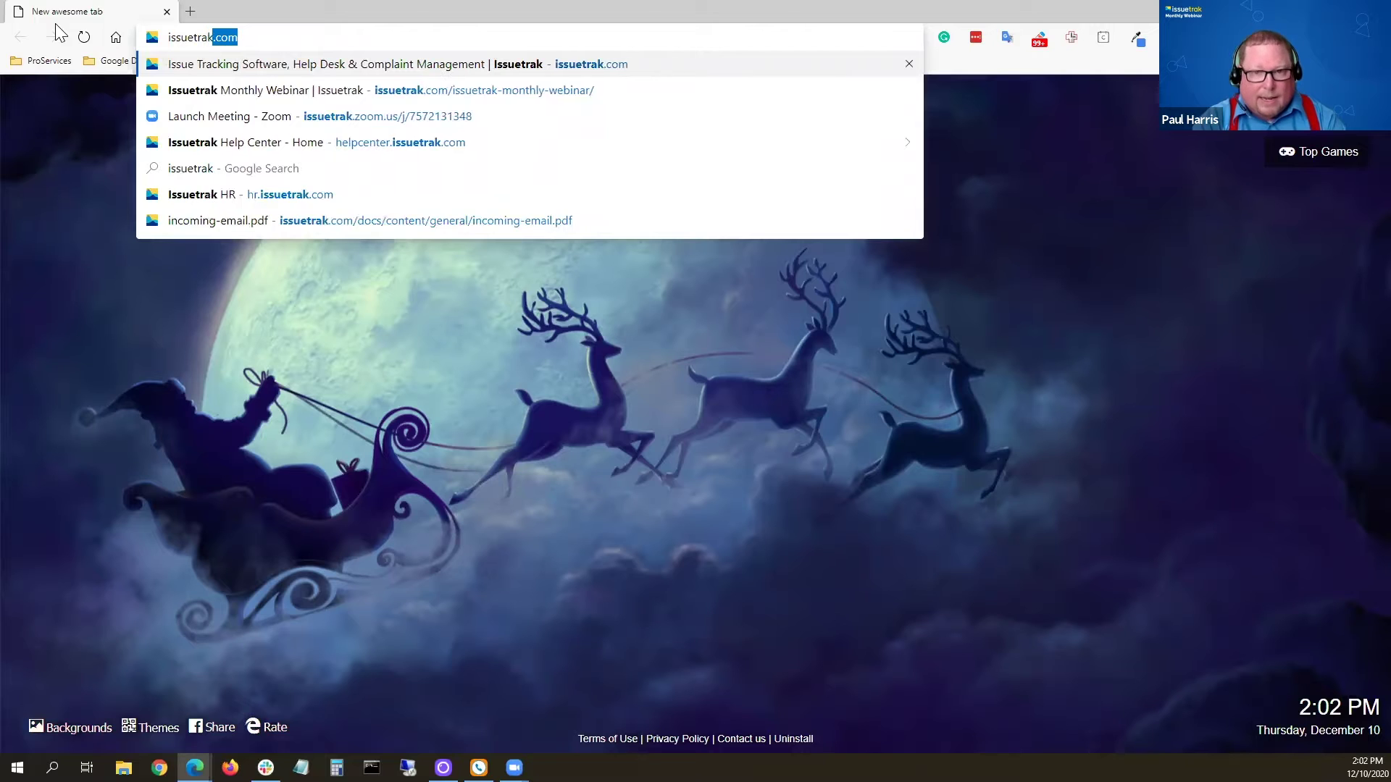
key(End)
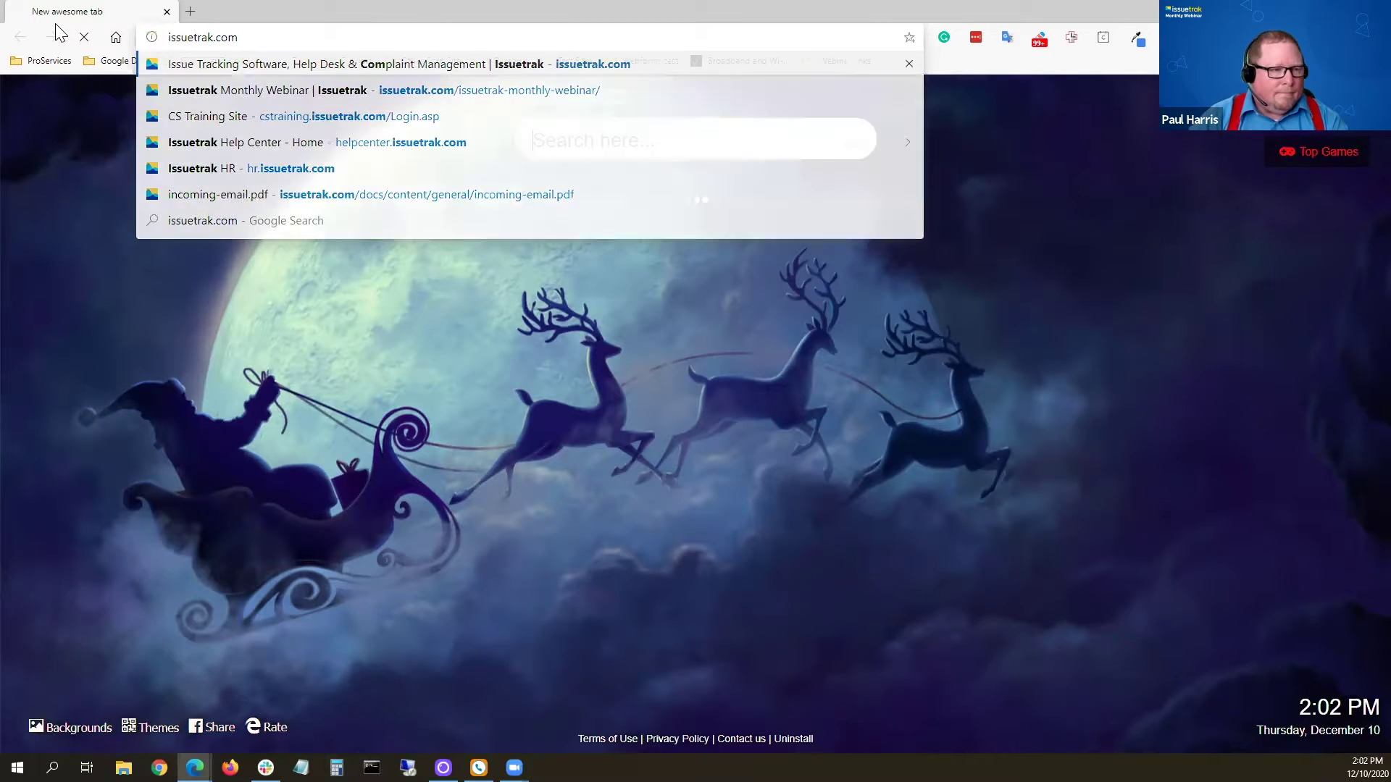
key(Return)
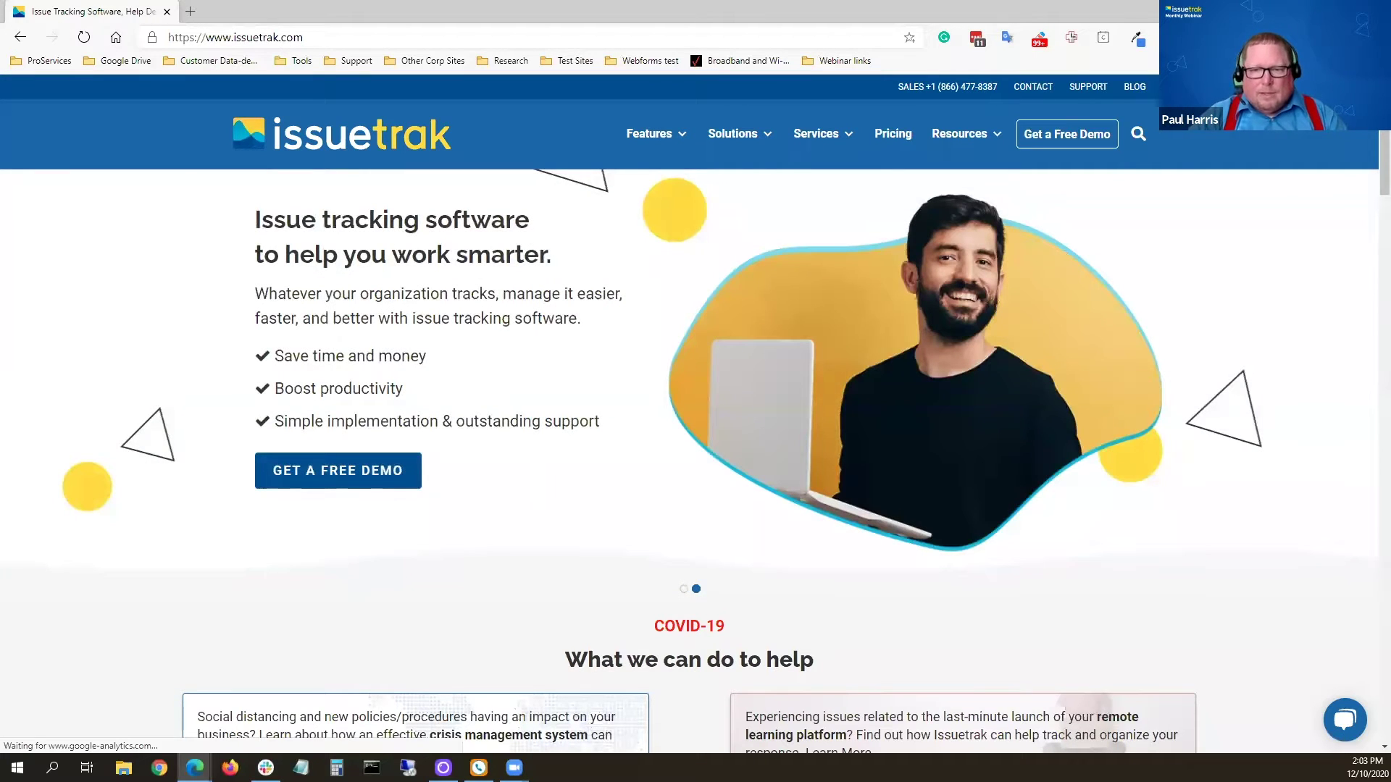
Step: Show the Issue Hub Expanded slide in the home page banner and open its What's New page
click(684, 591)
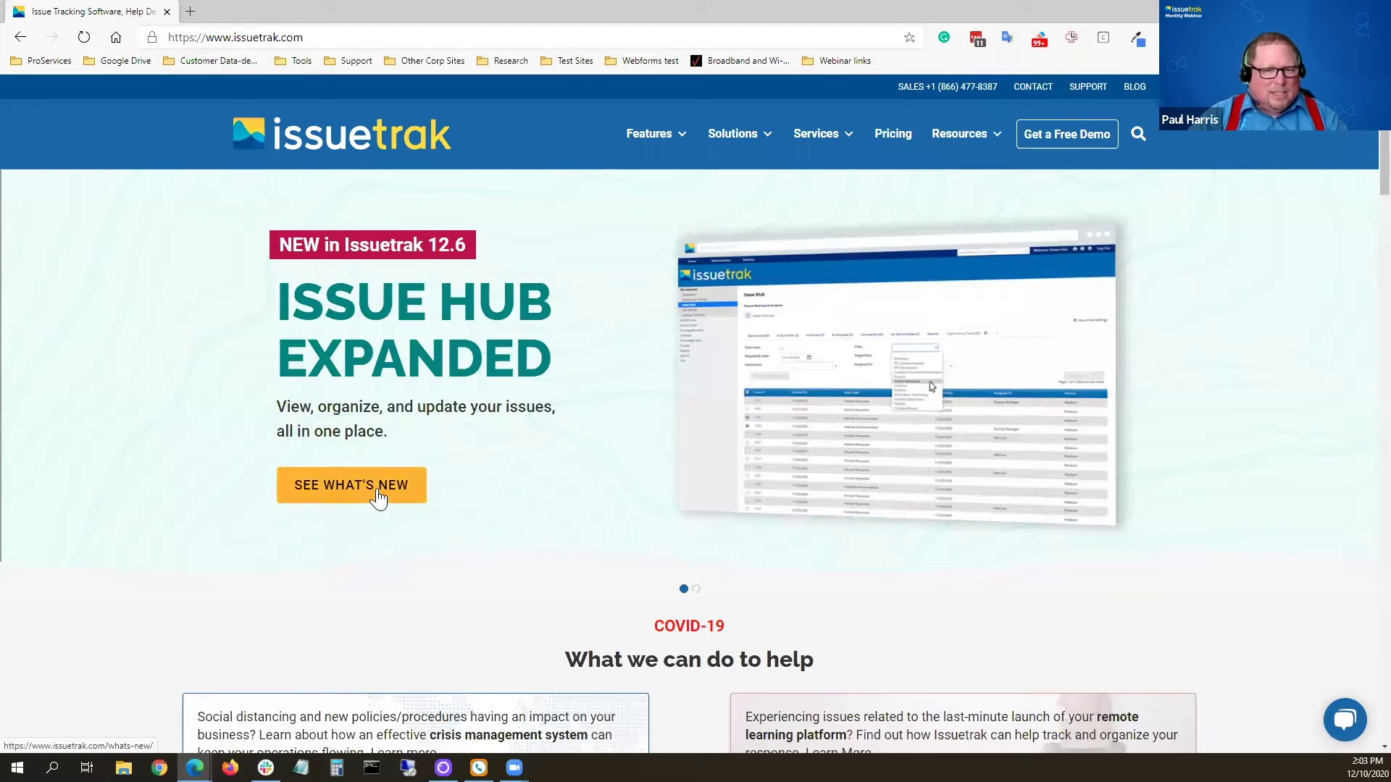
click(696, 589)
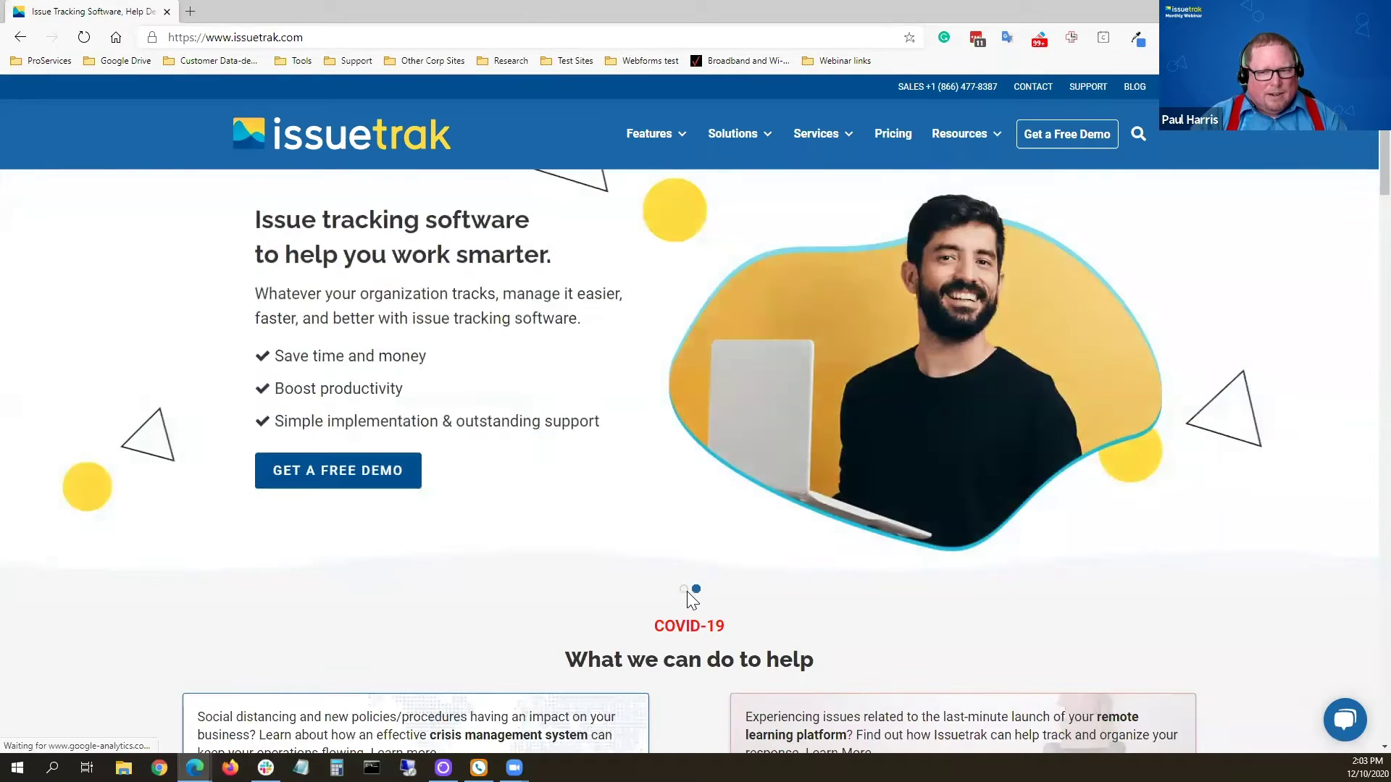
click(683, 590)
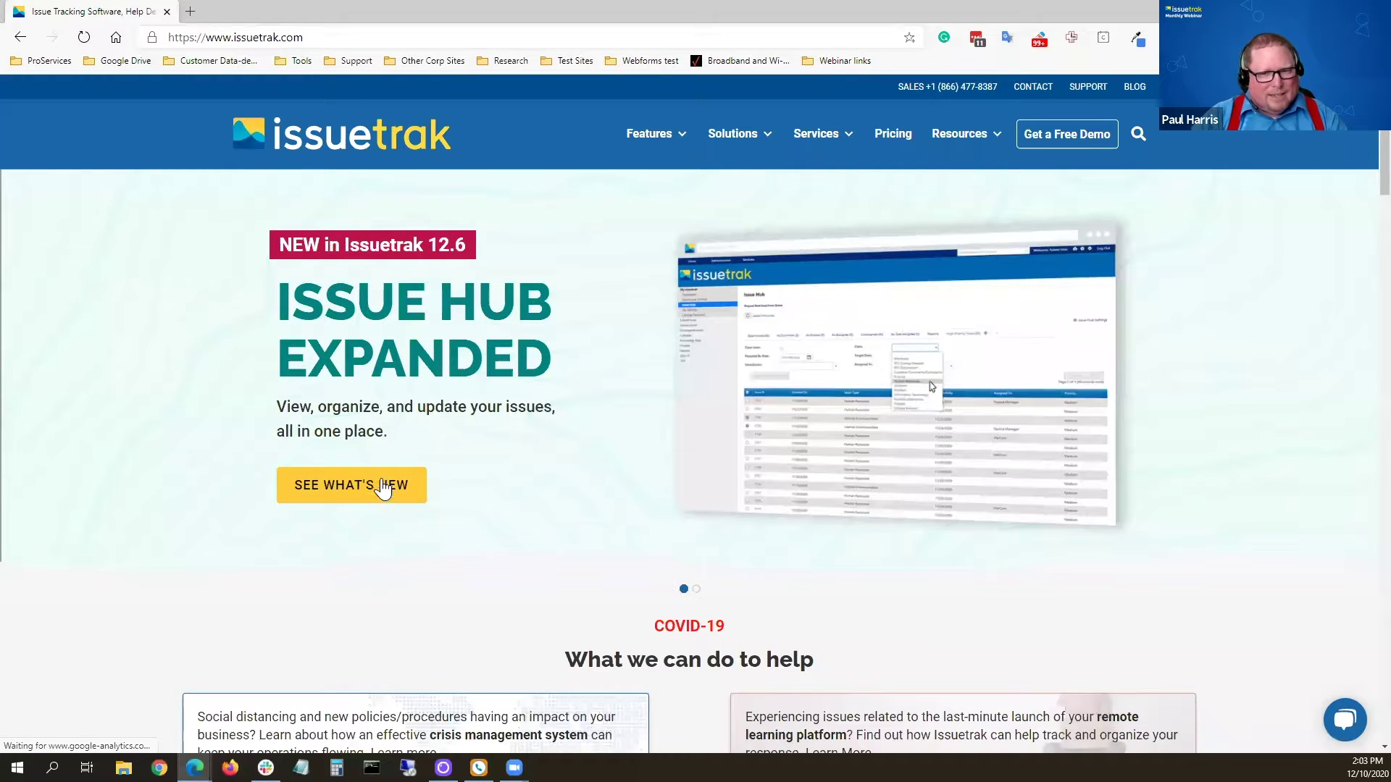
click(354, 493)
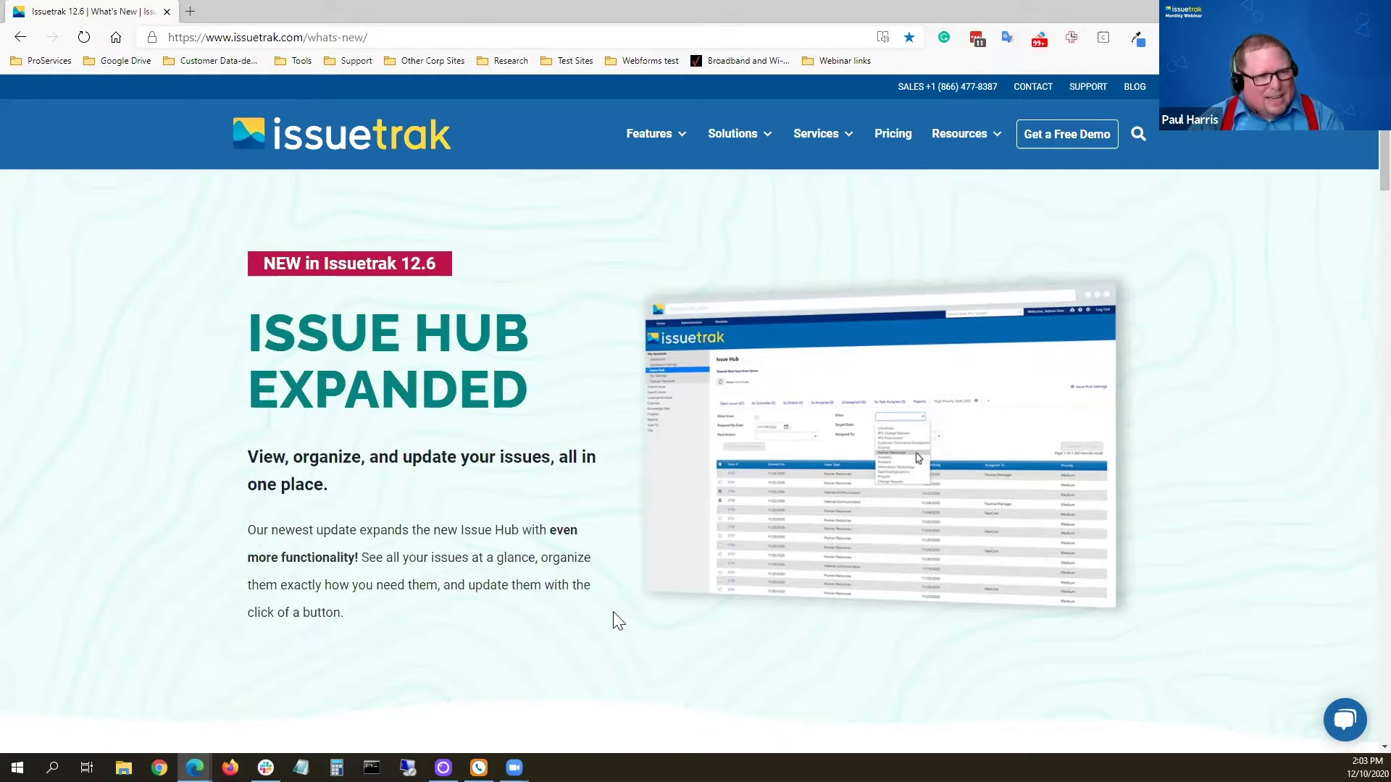
Step: Review the Issuetrak 12.6 What's New page from the custom tabs section through the enhancements to the feedback section
scroll(657, 558, down, 5)
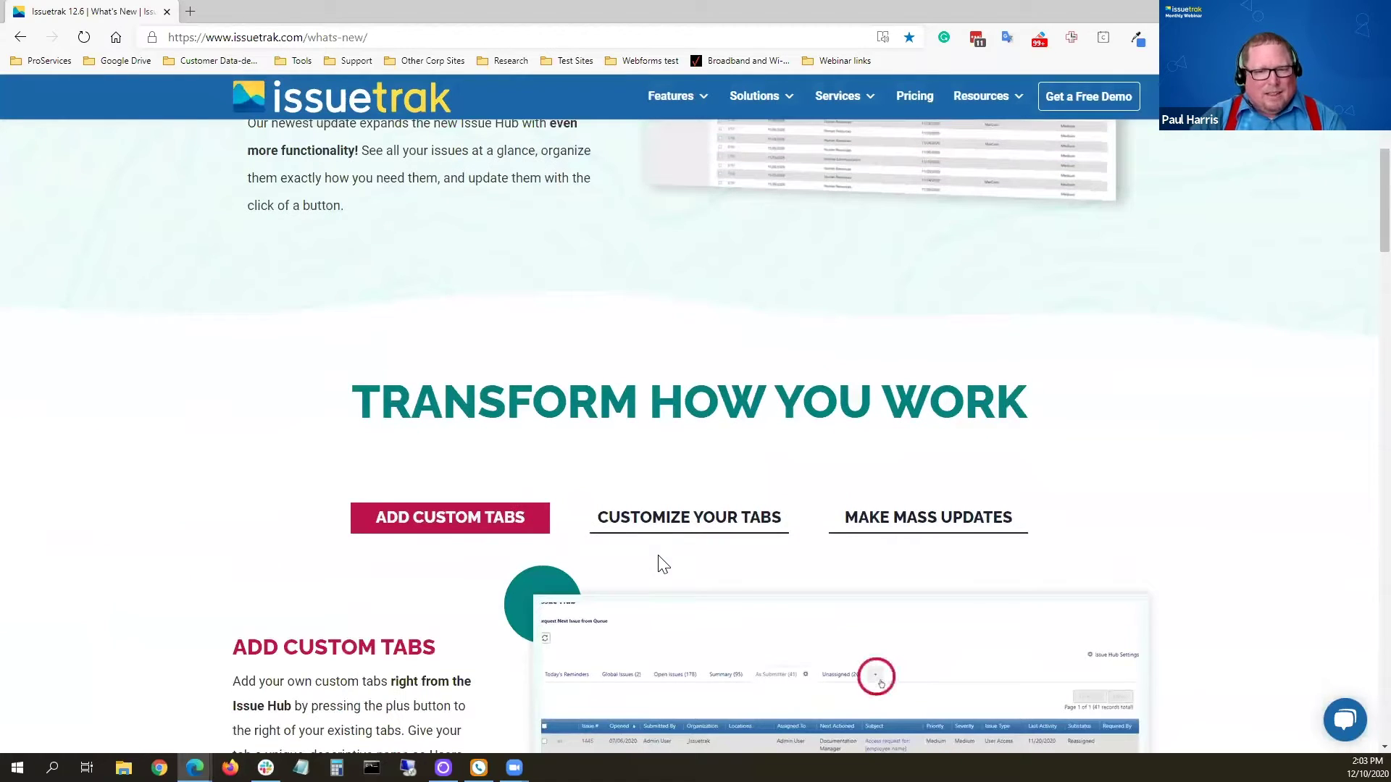
scroll(659, 557, down, 3)
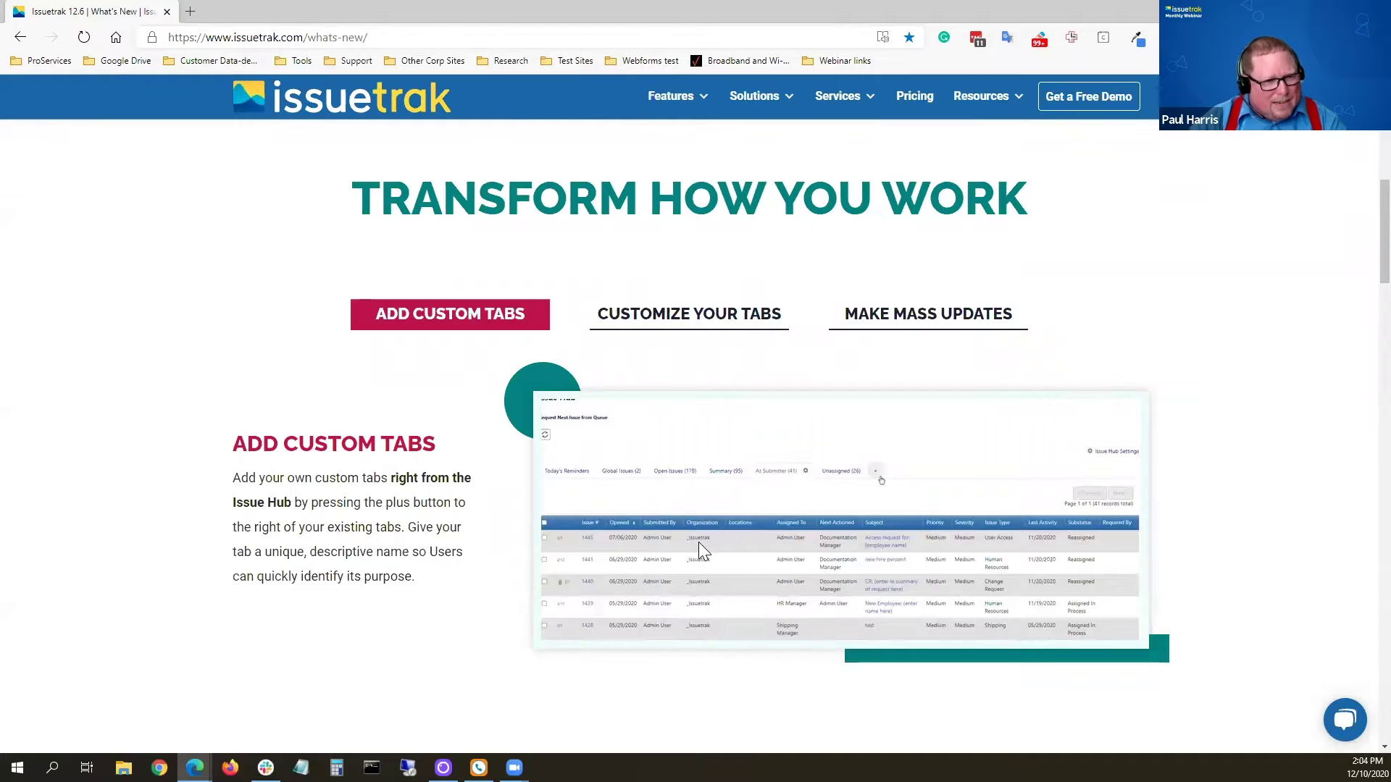
scroll(1298, 612, down, 4)
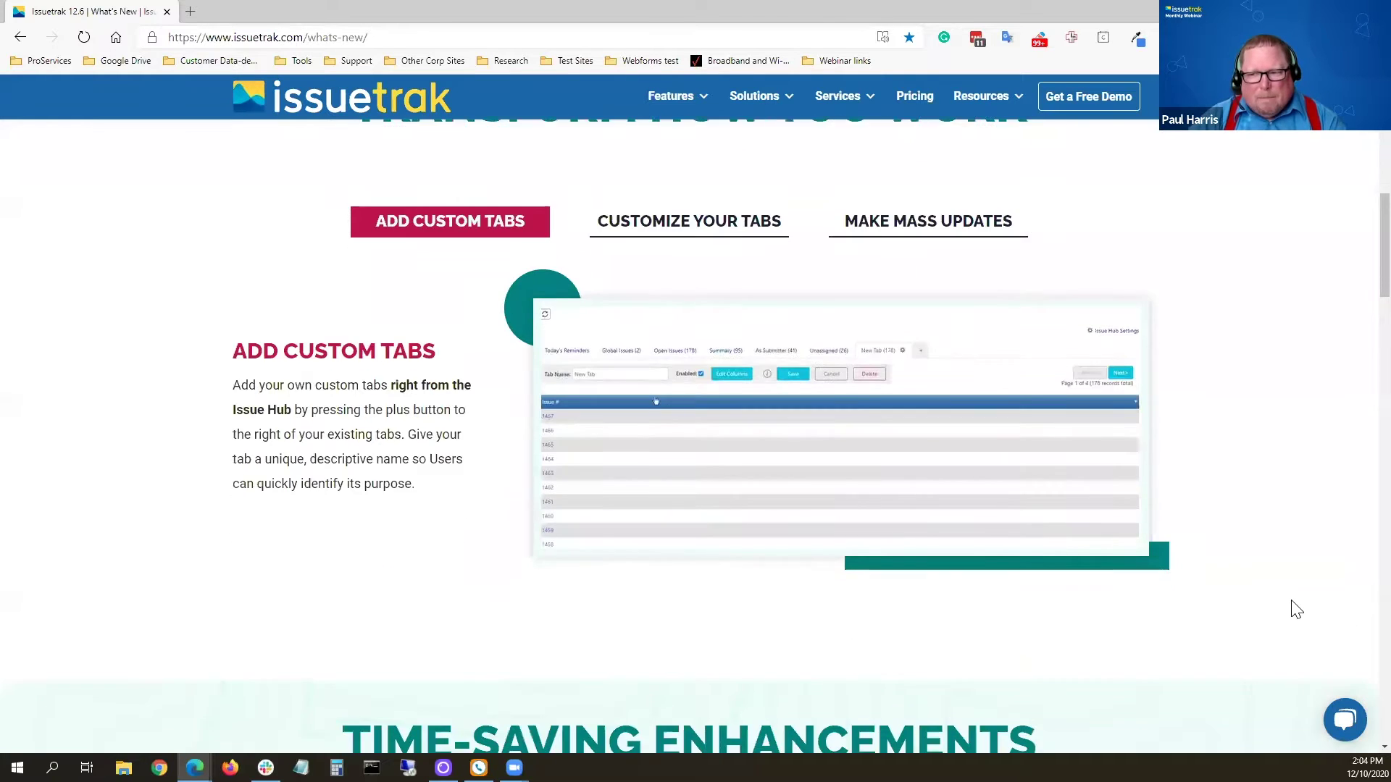
scroll(1297, 610, down, 2)
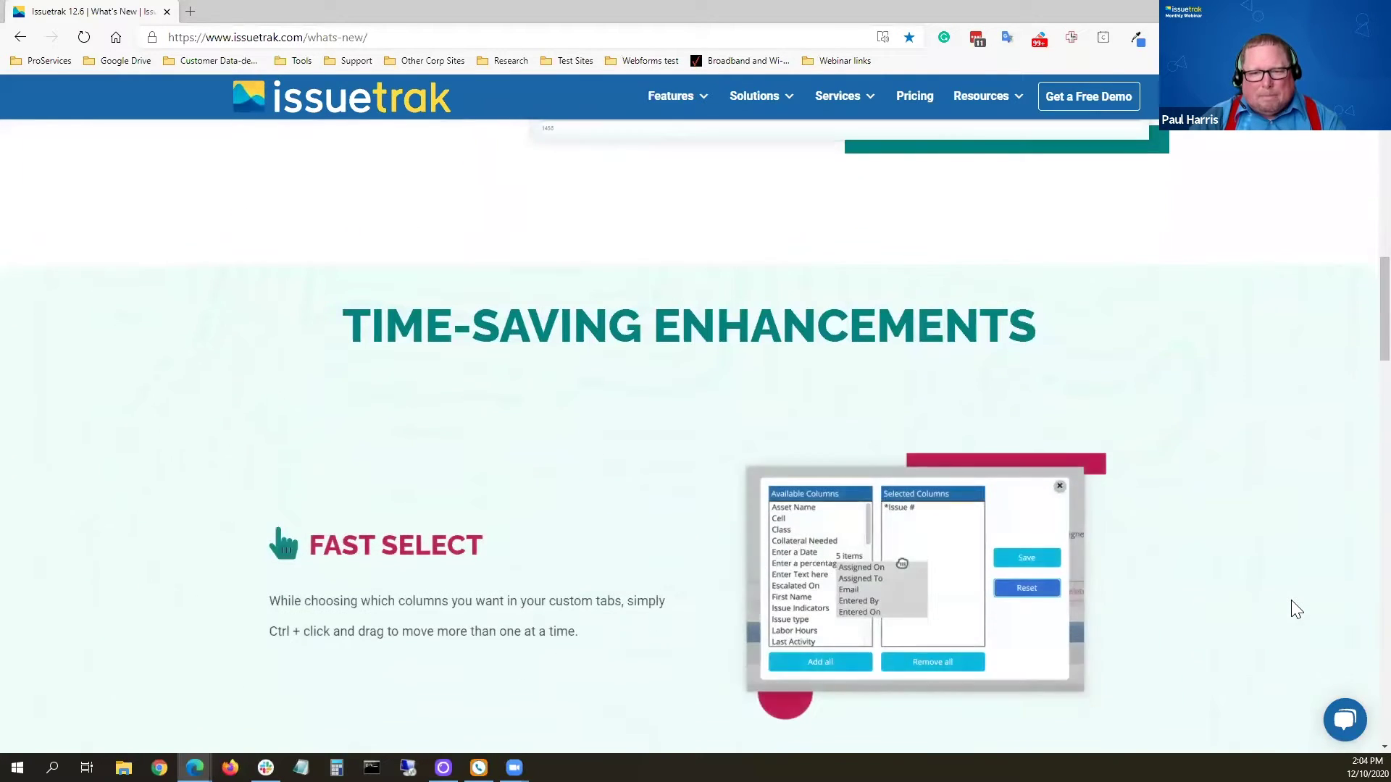
scroll(1296, 609, down, 1)
scroll(1296, 610, down, 4)
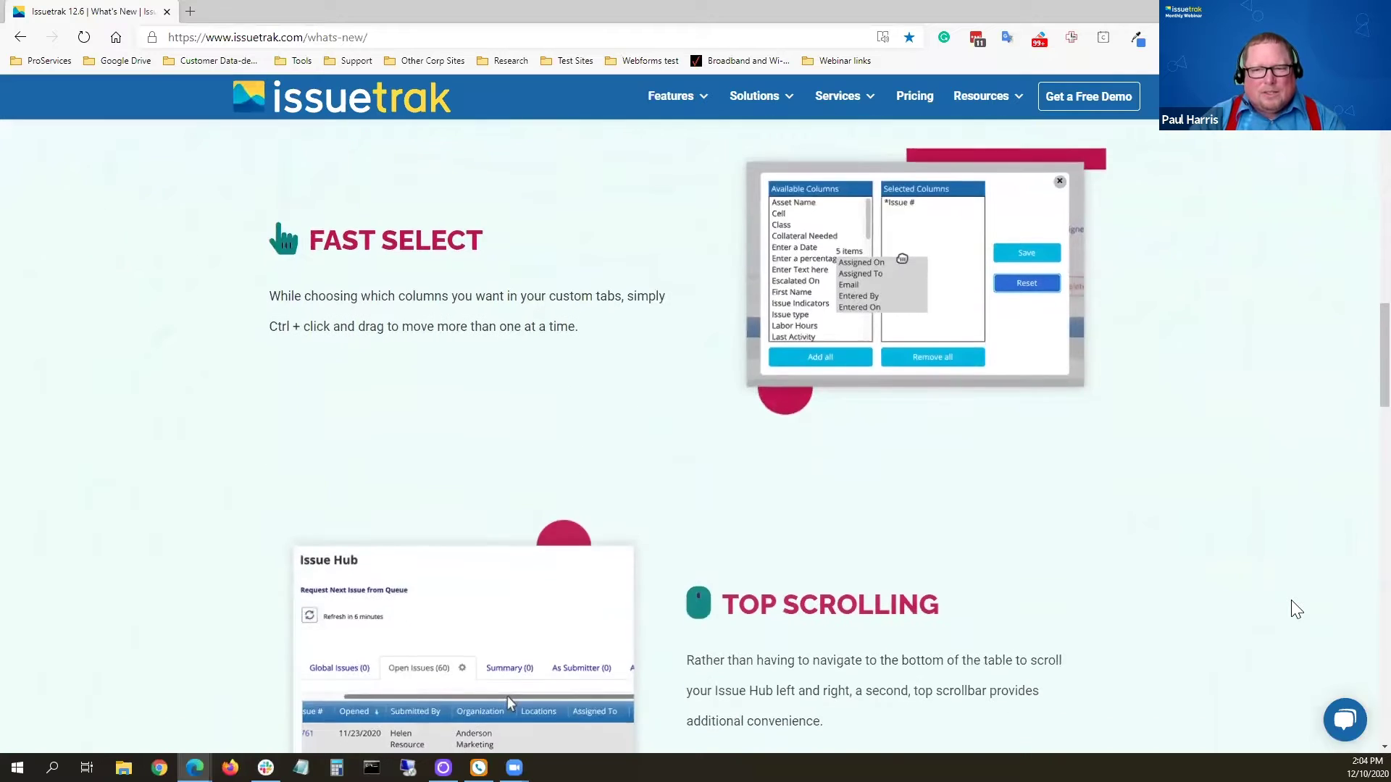
scroll(1297, 610, down, 4)
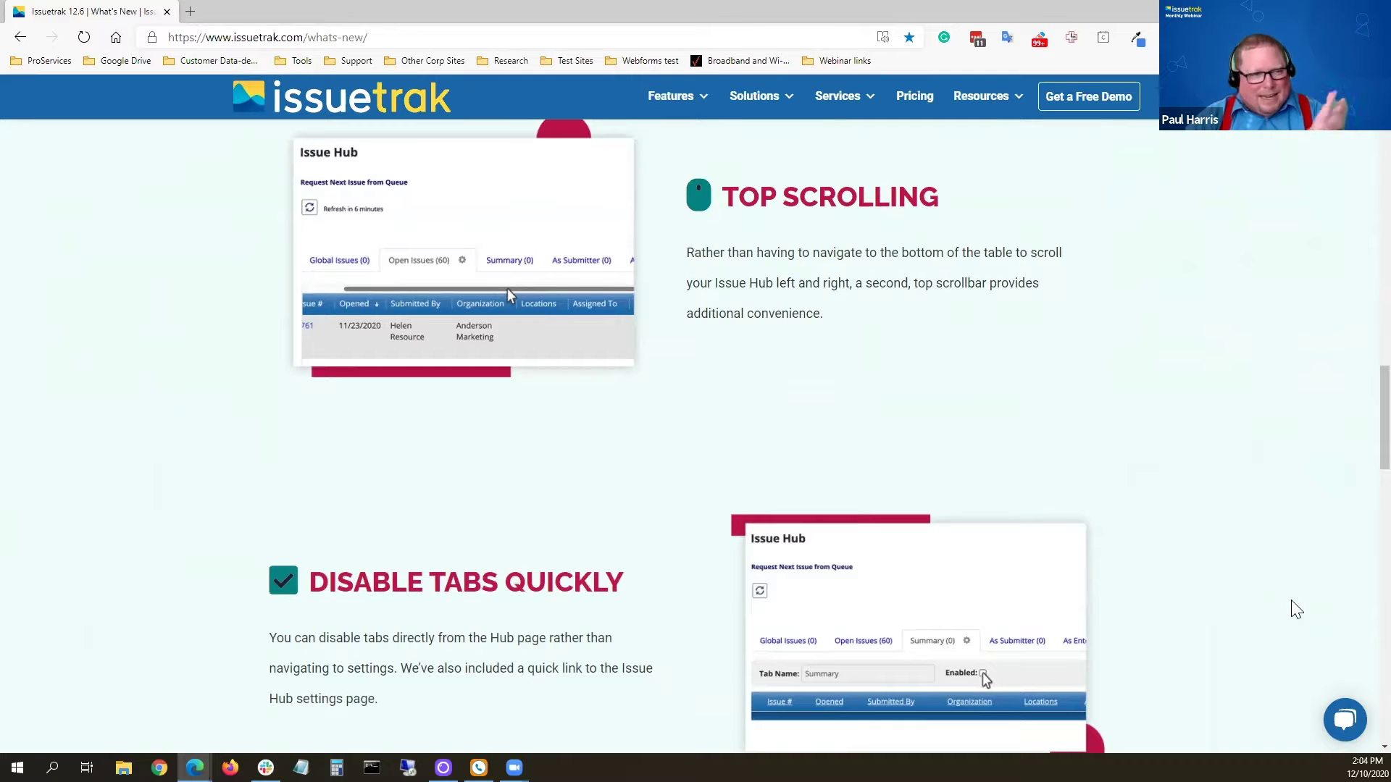
scroll(1296, 610, down, 3)
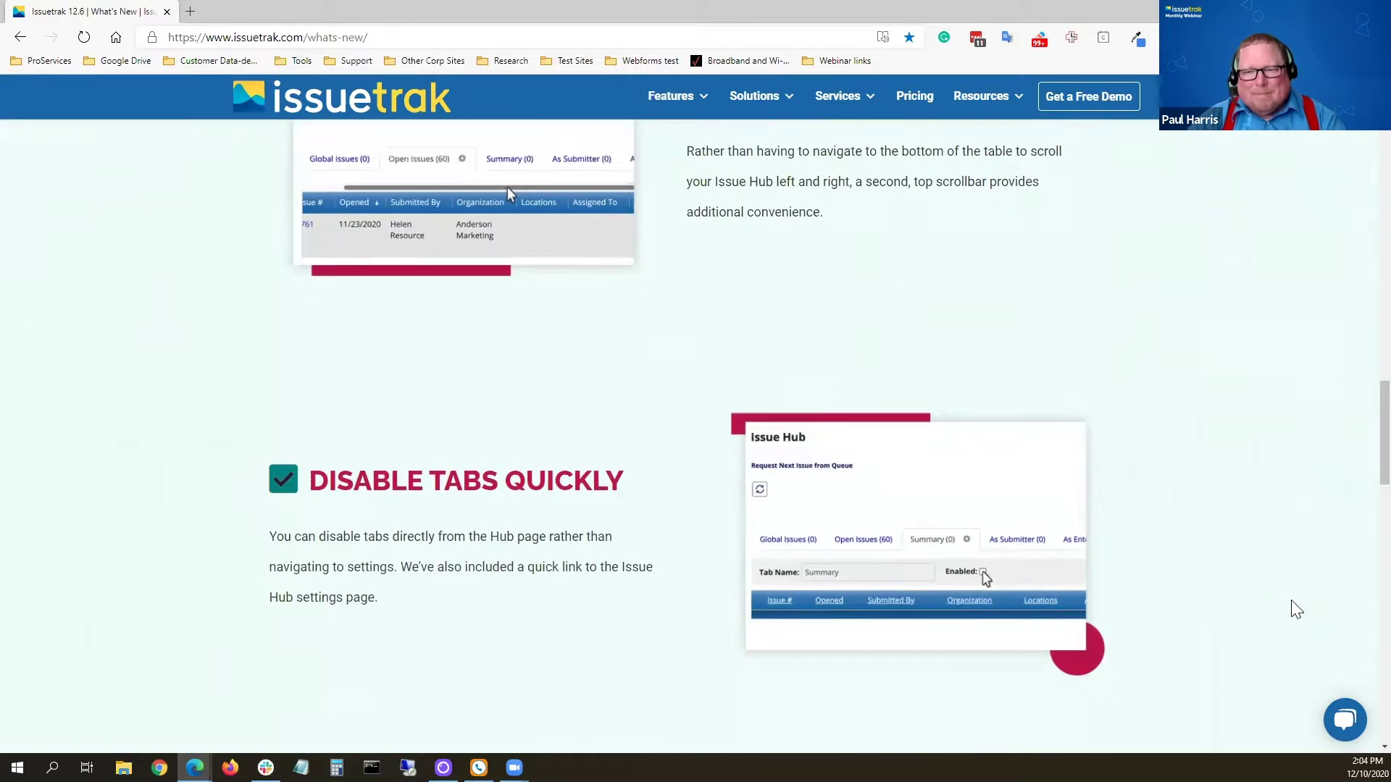
scroll(1296, 610, down, 7)
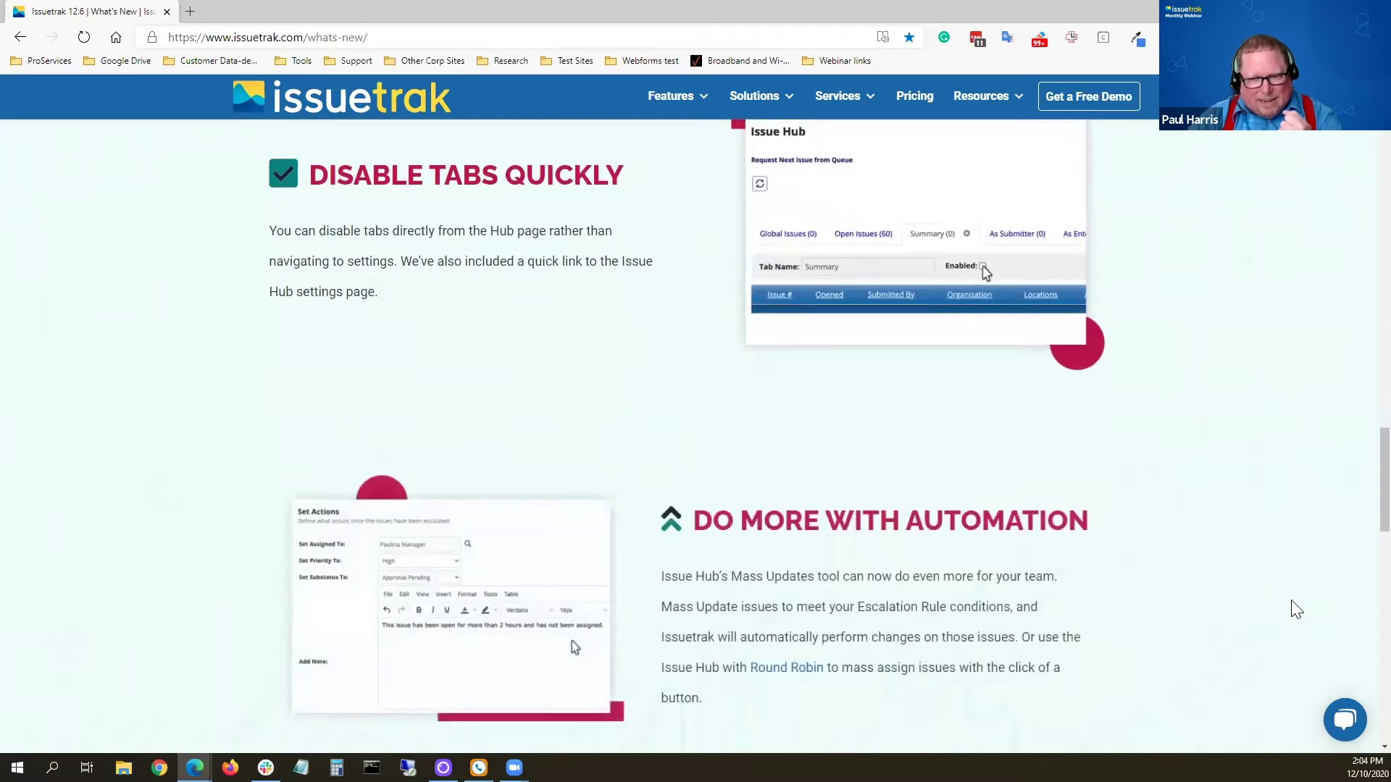
scroll(1297, 610, down, 5)
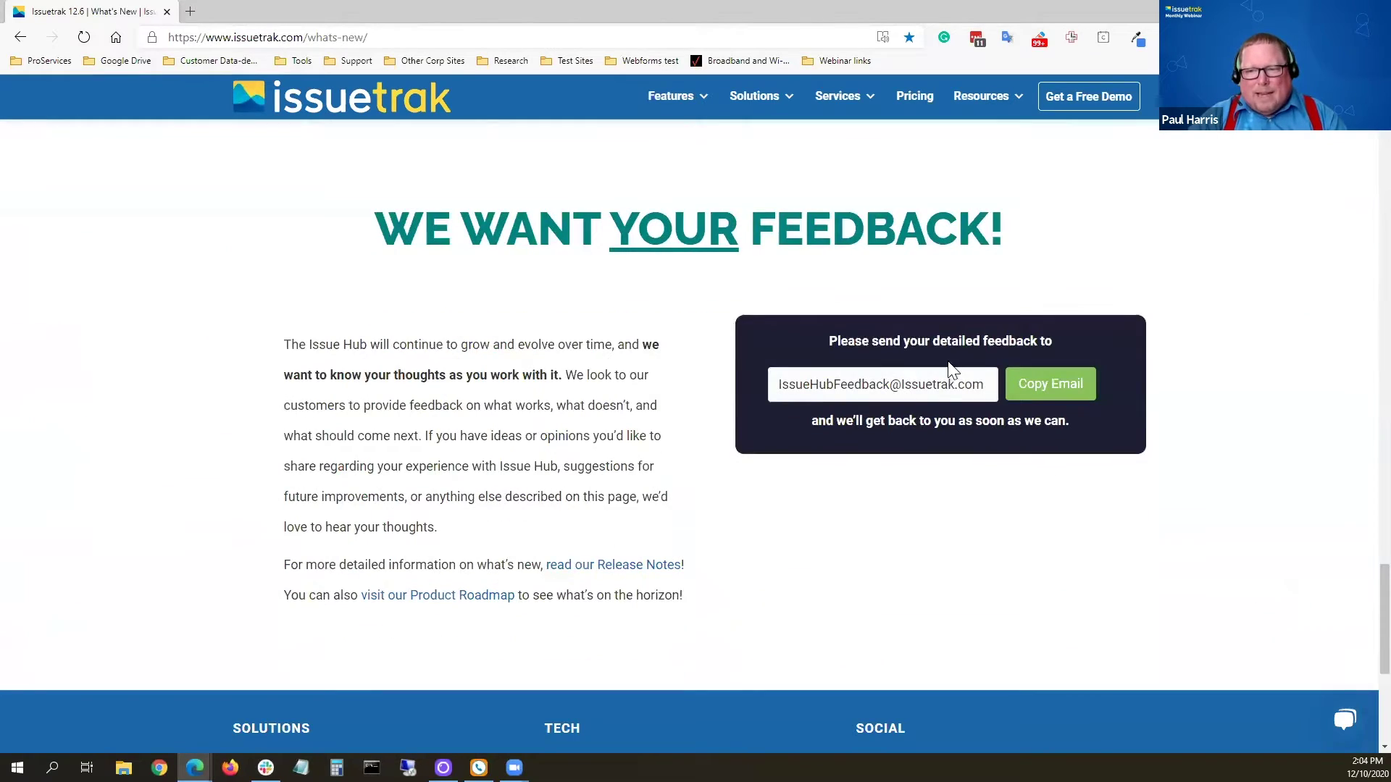
Step: Highlight the feedback e-mail address in the We Want Your Feedback section, then clear the selection
drag(990, 383, 770, 382)
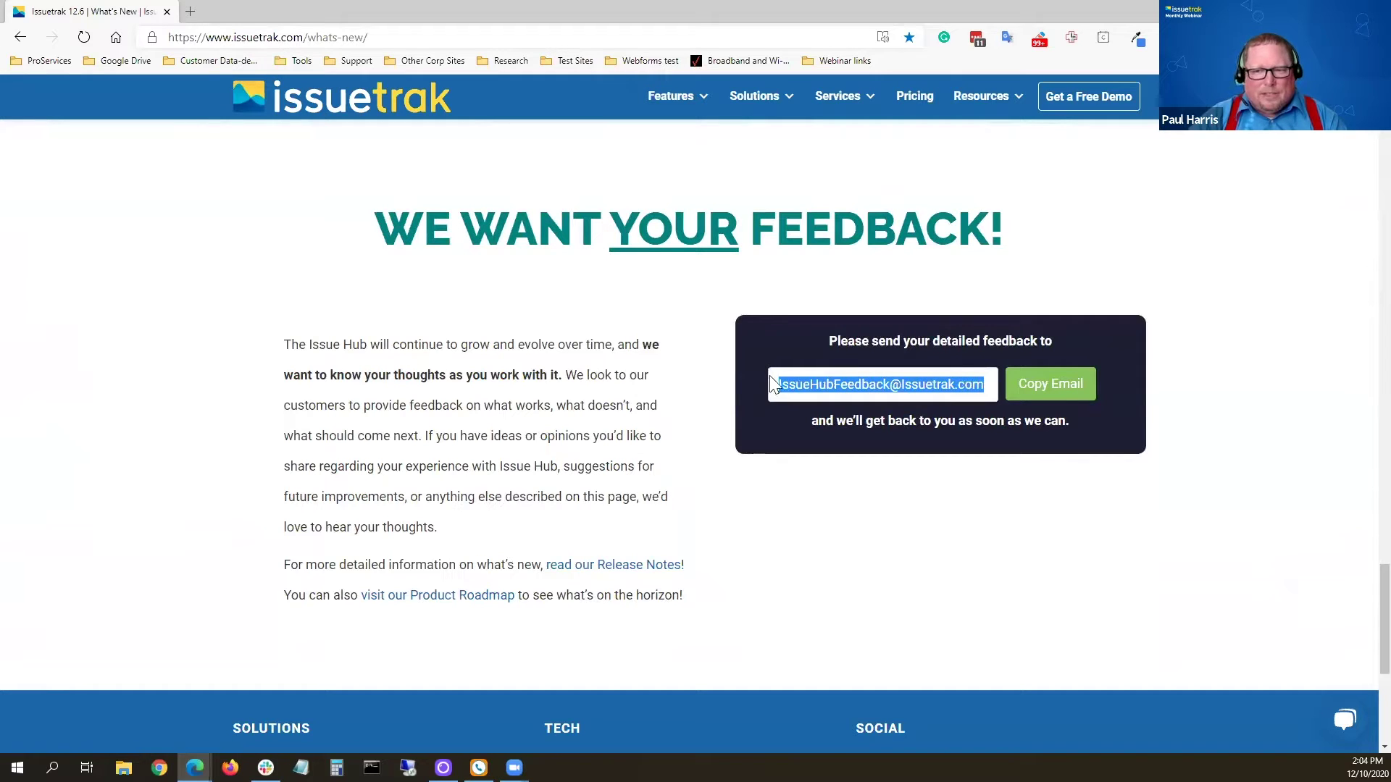
click(1263, 250)
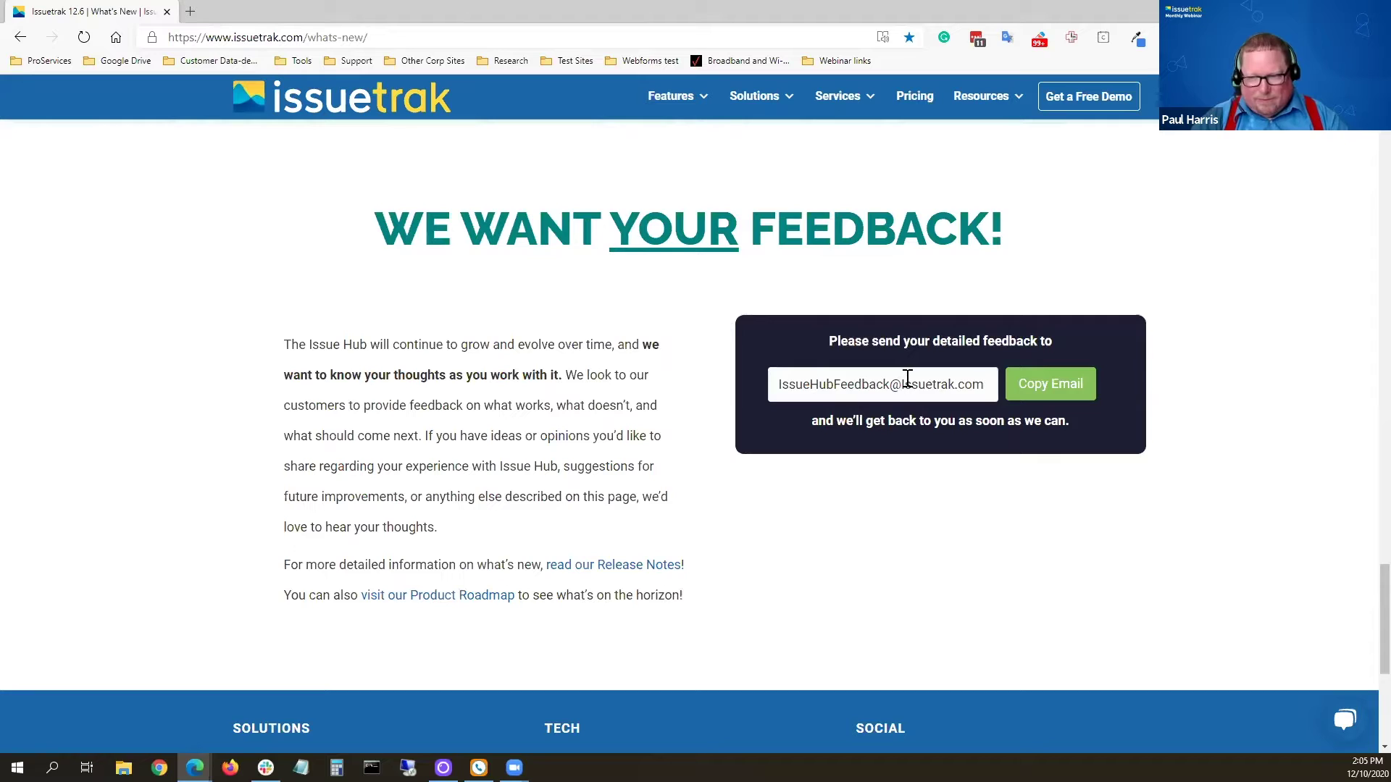
drag(990, 384, 771, 375)
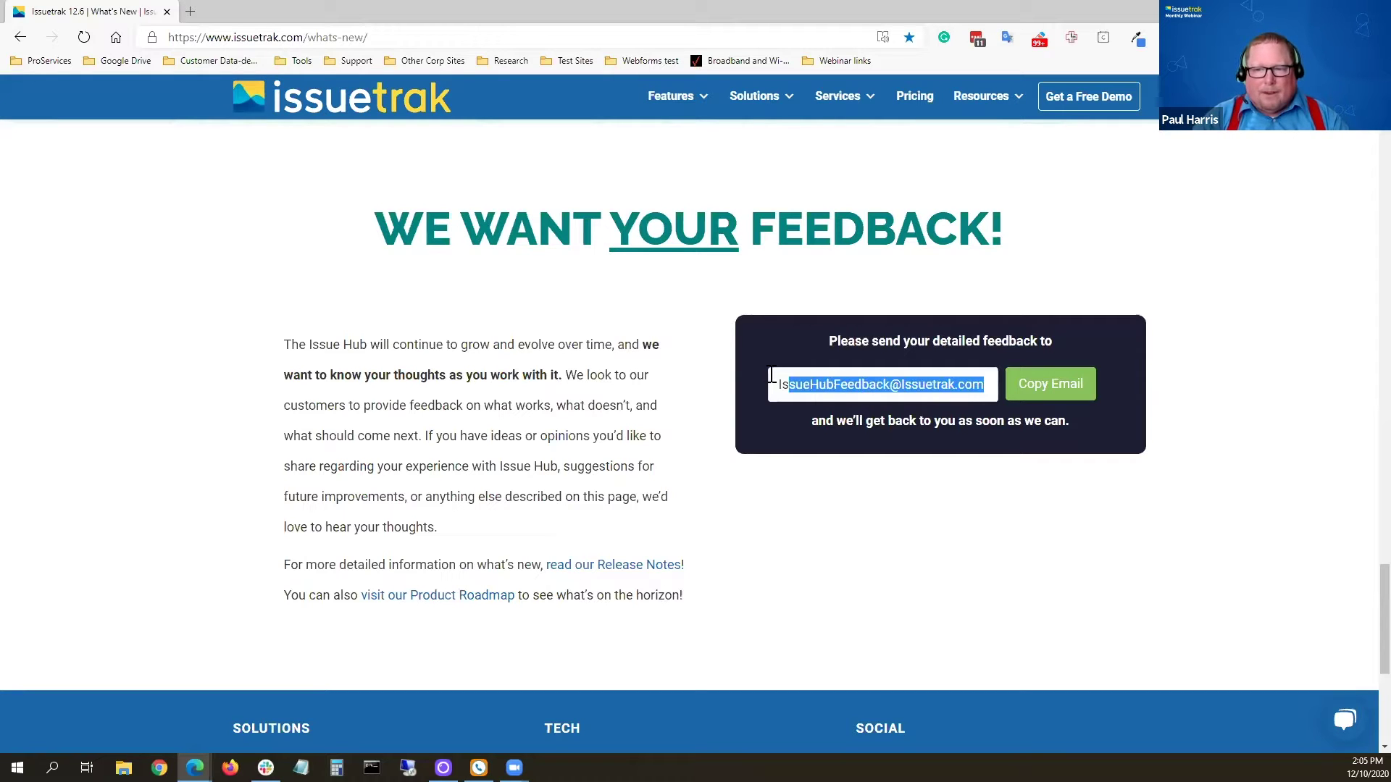
click(944, 526)
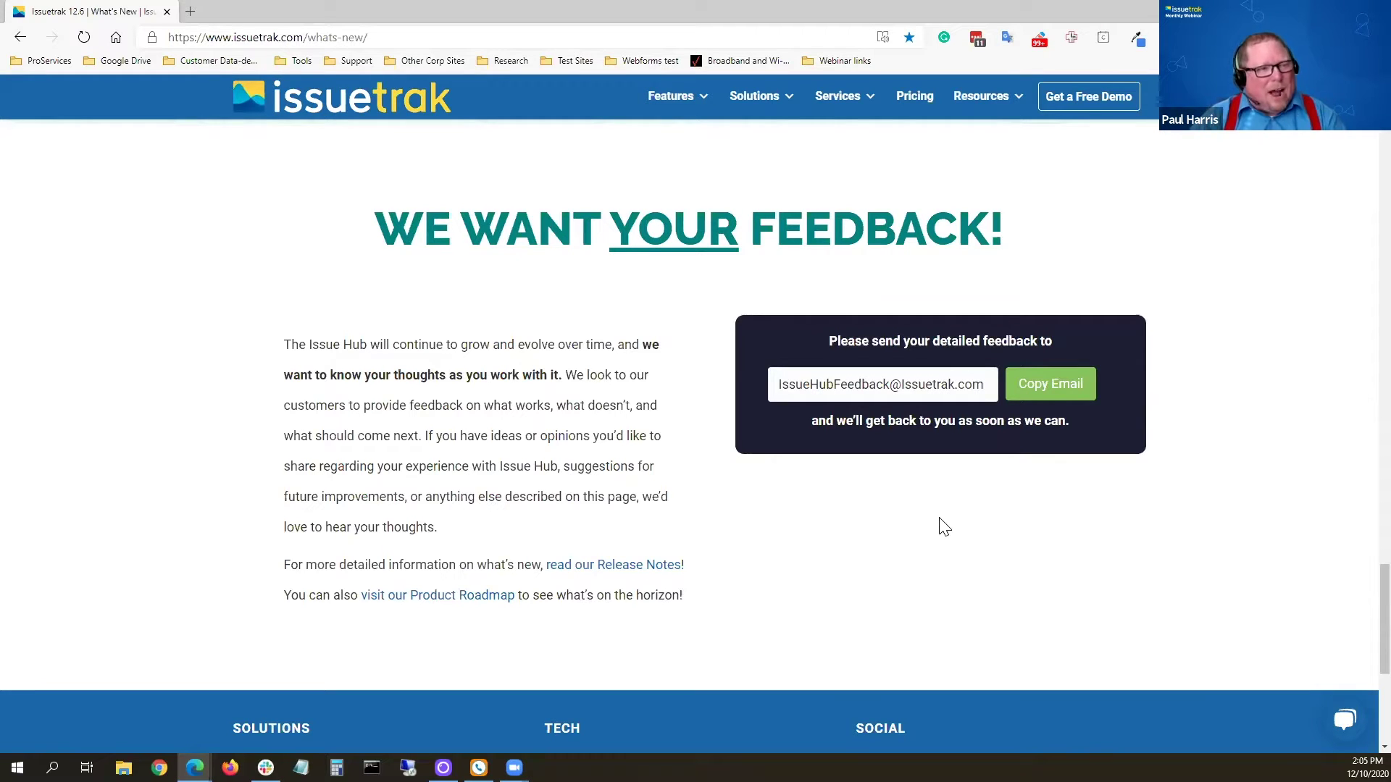
Step: Open the bookmarked CS Training Site in a new browser tab and sign in with the prefilled credentials
click(191, 13)
click(38, 62)
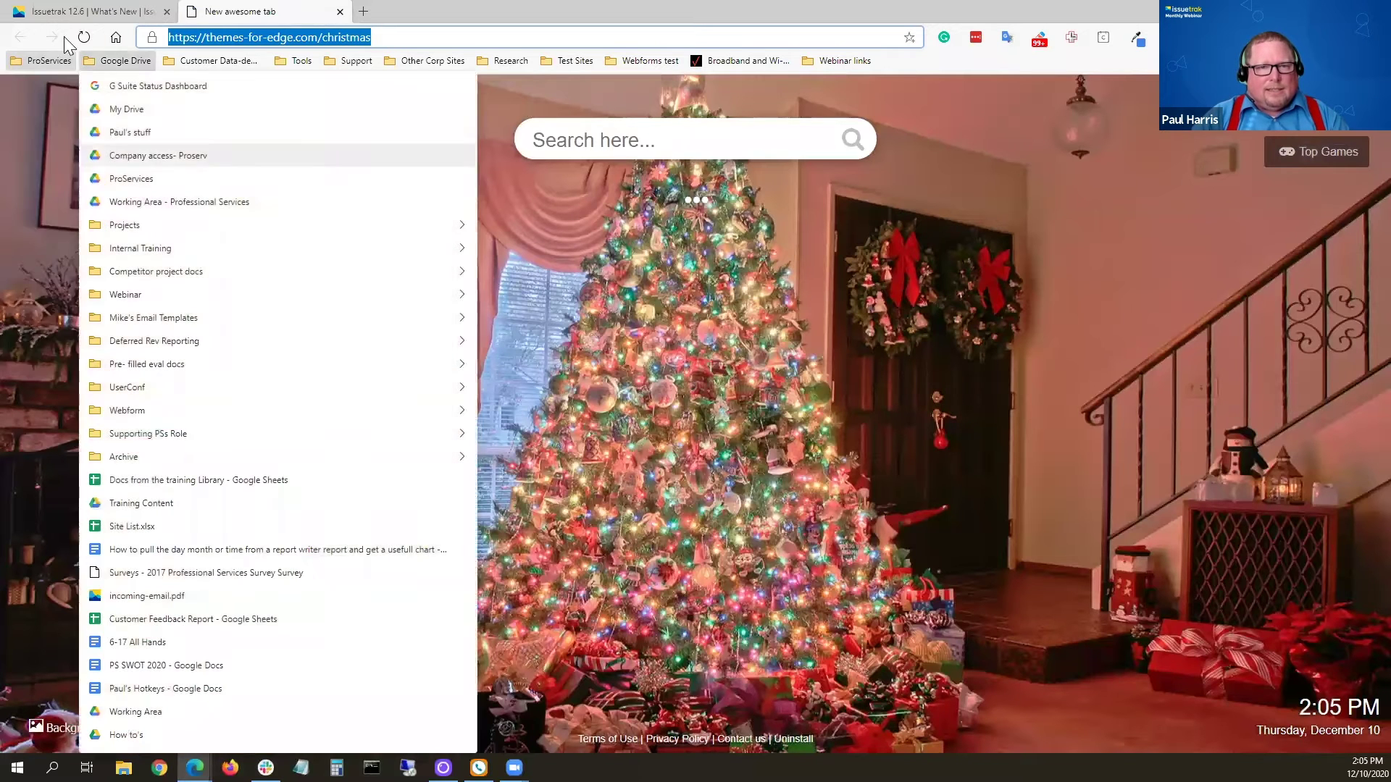
mouse_move(44, 61)
click(15, 133)
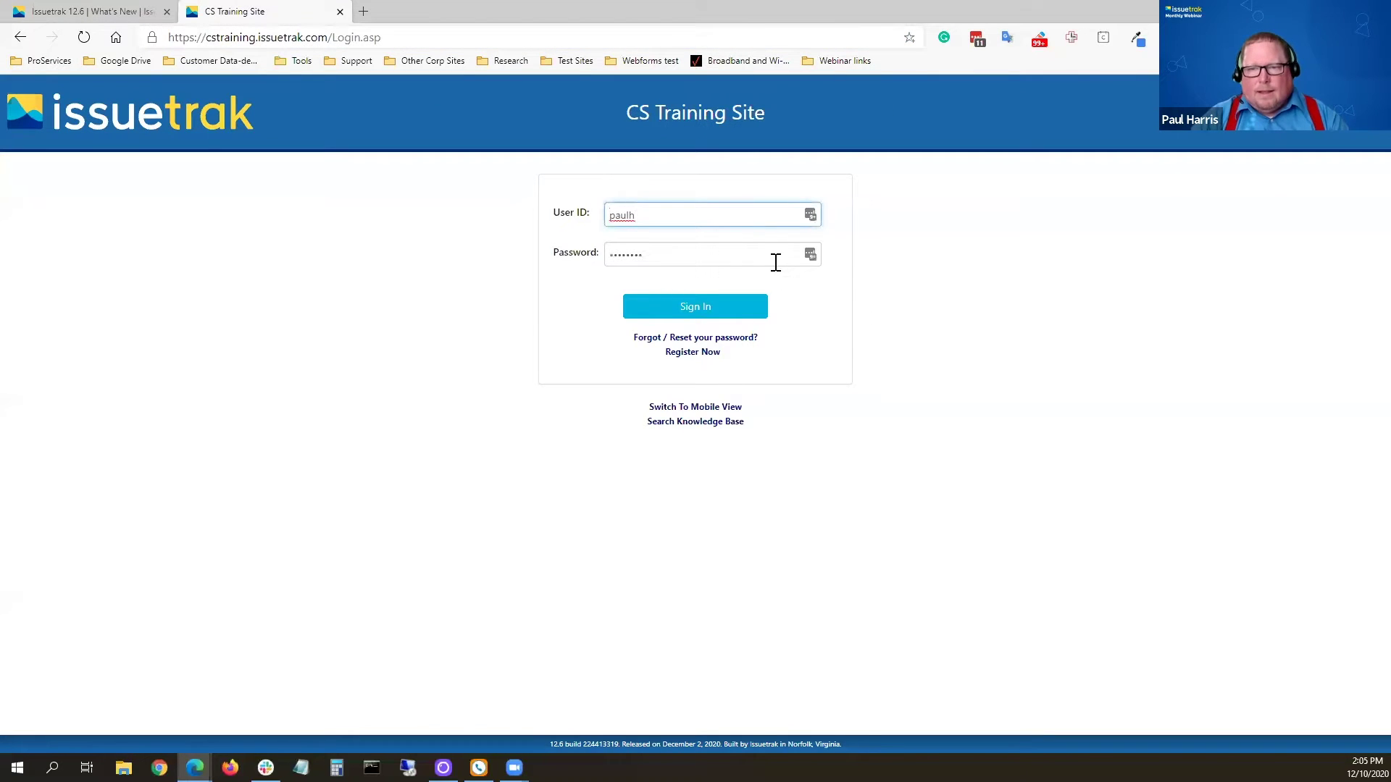
click(630, 214)
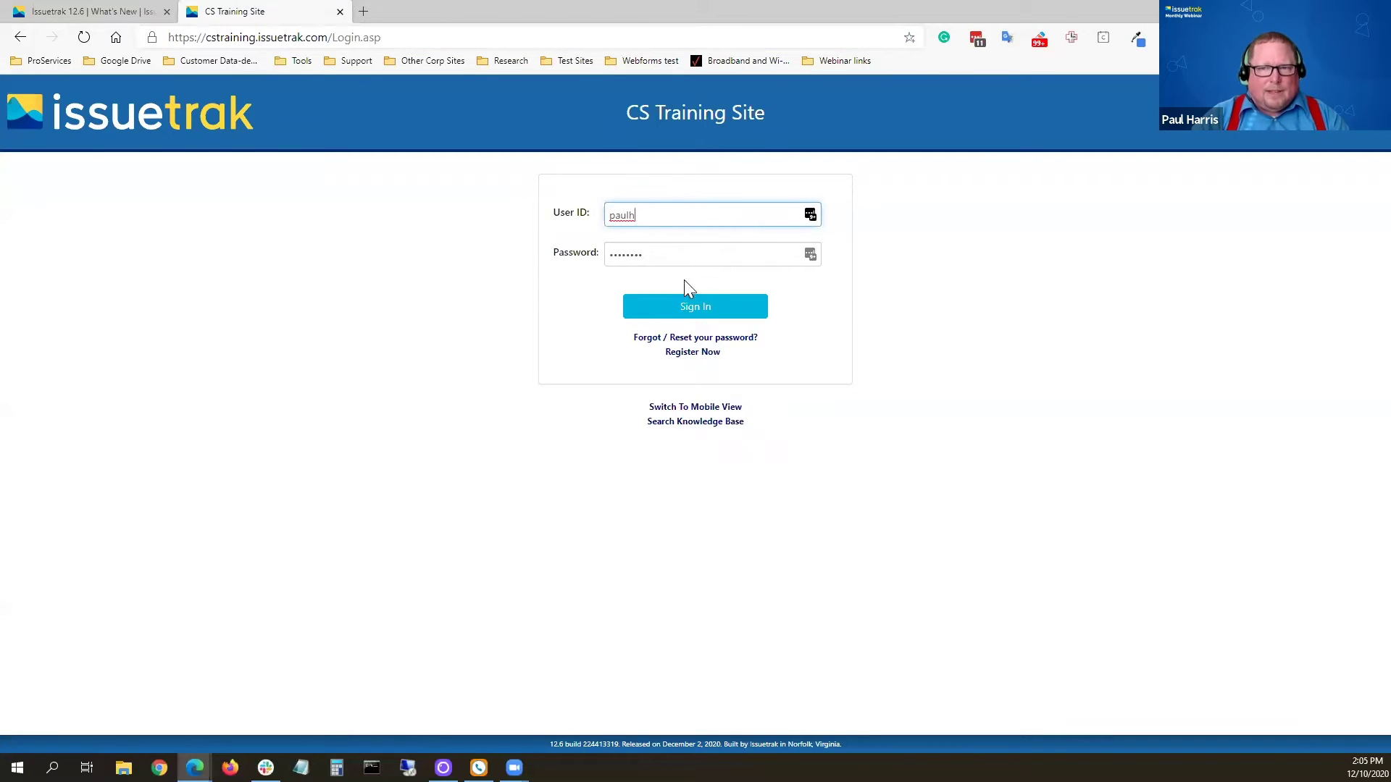
click(743, 319)
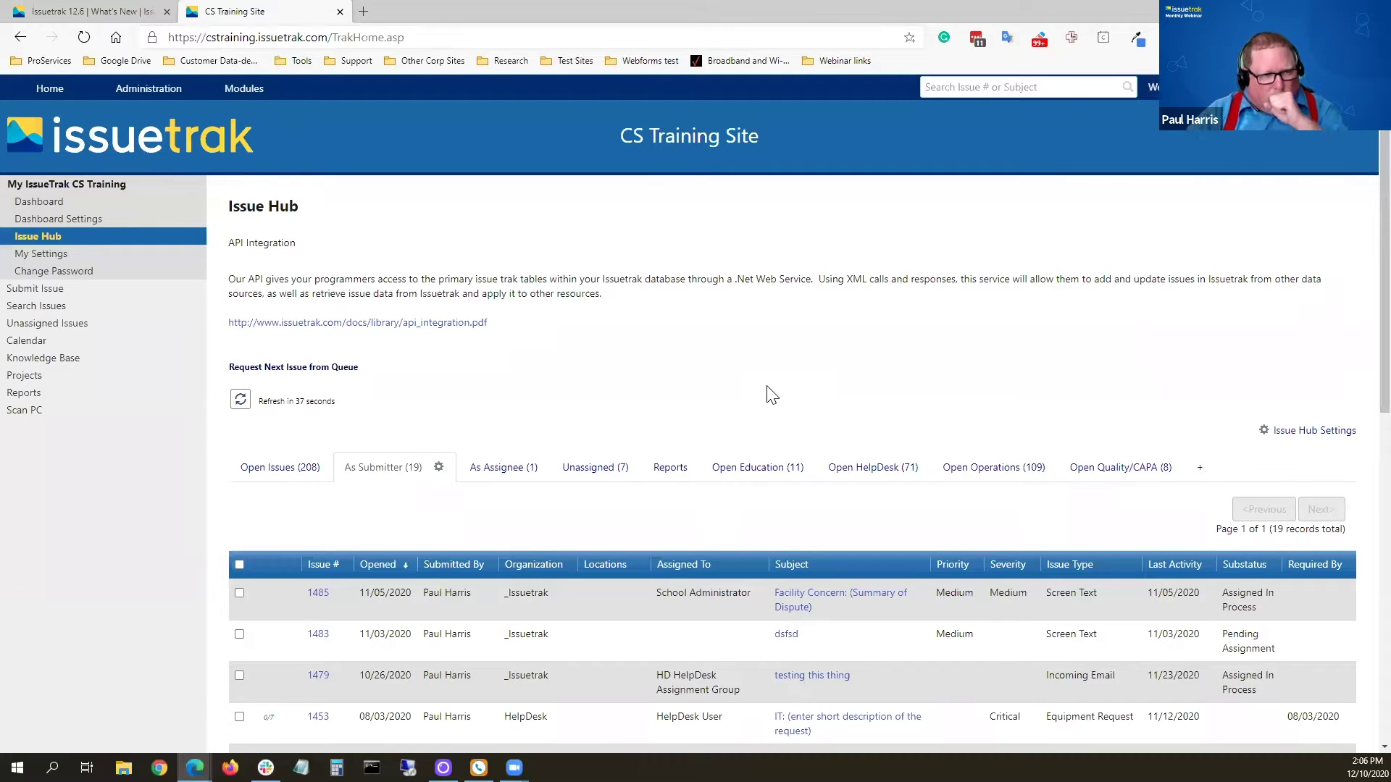
Step: Filter the Open Issues list by submitter userc, review the matching issues, and clear the filter again
scroll(770, 395, down, 2)
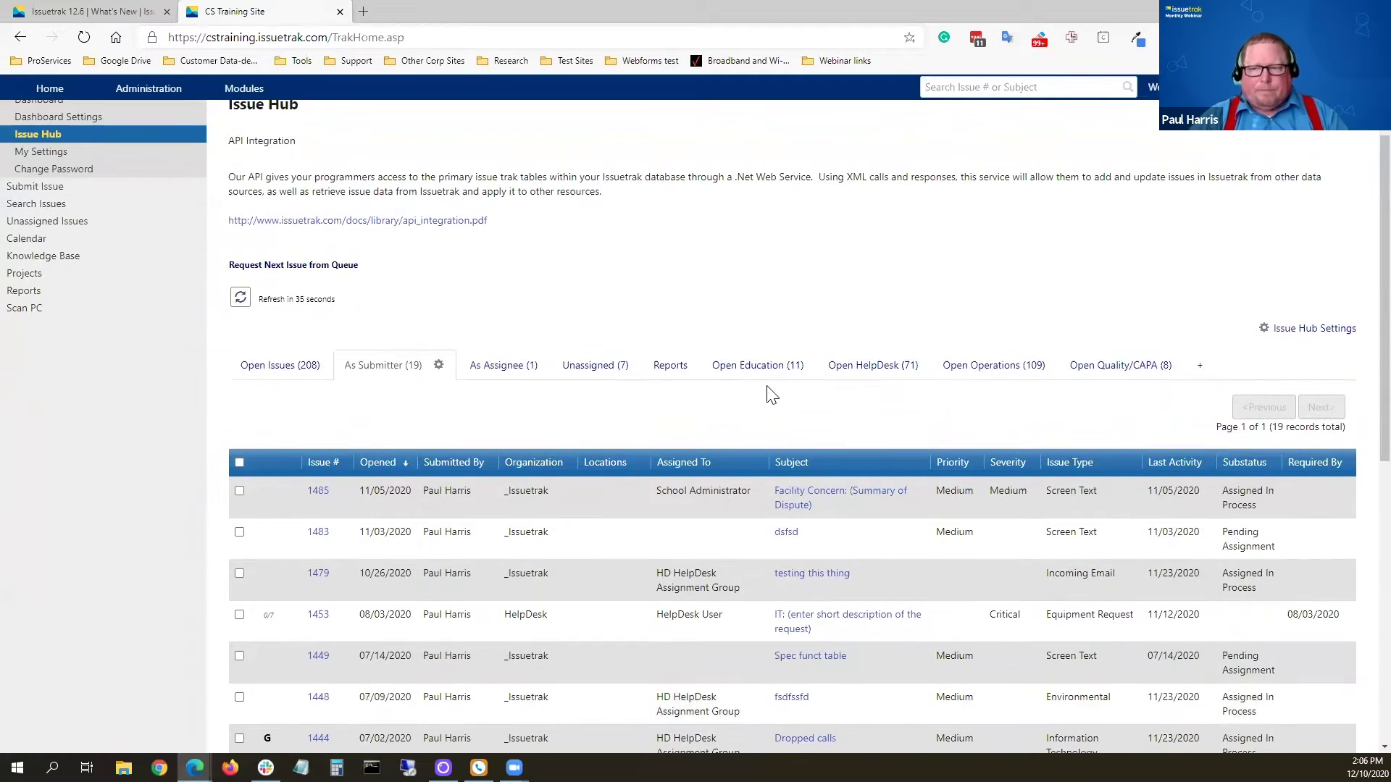
click(288, 367)
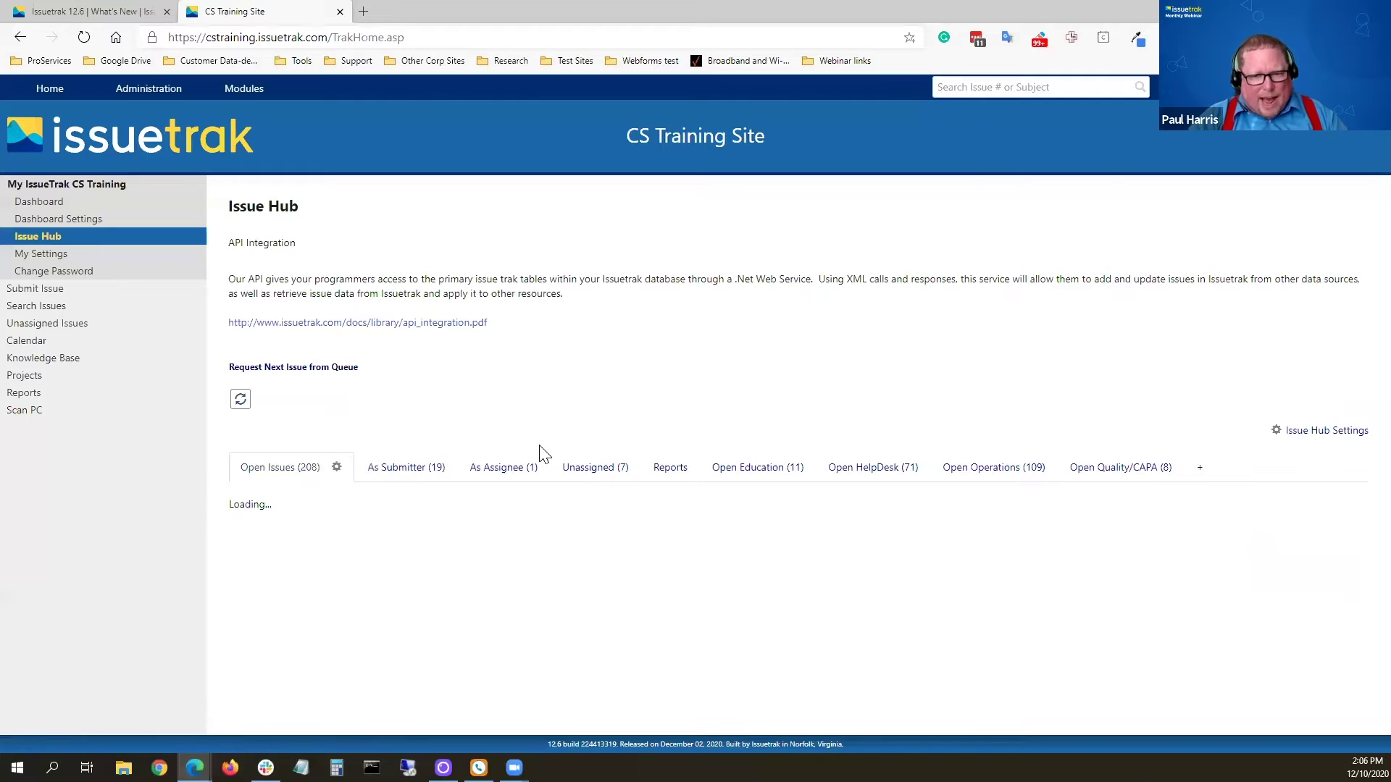
scroll(539, 447, down, 4)
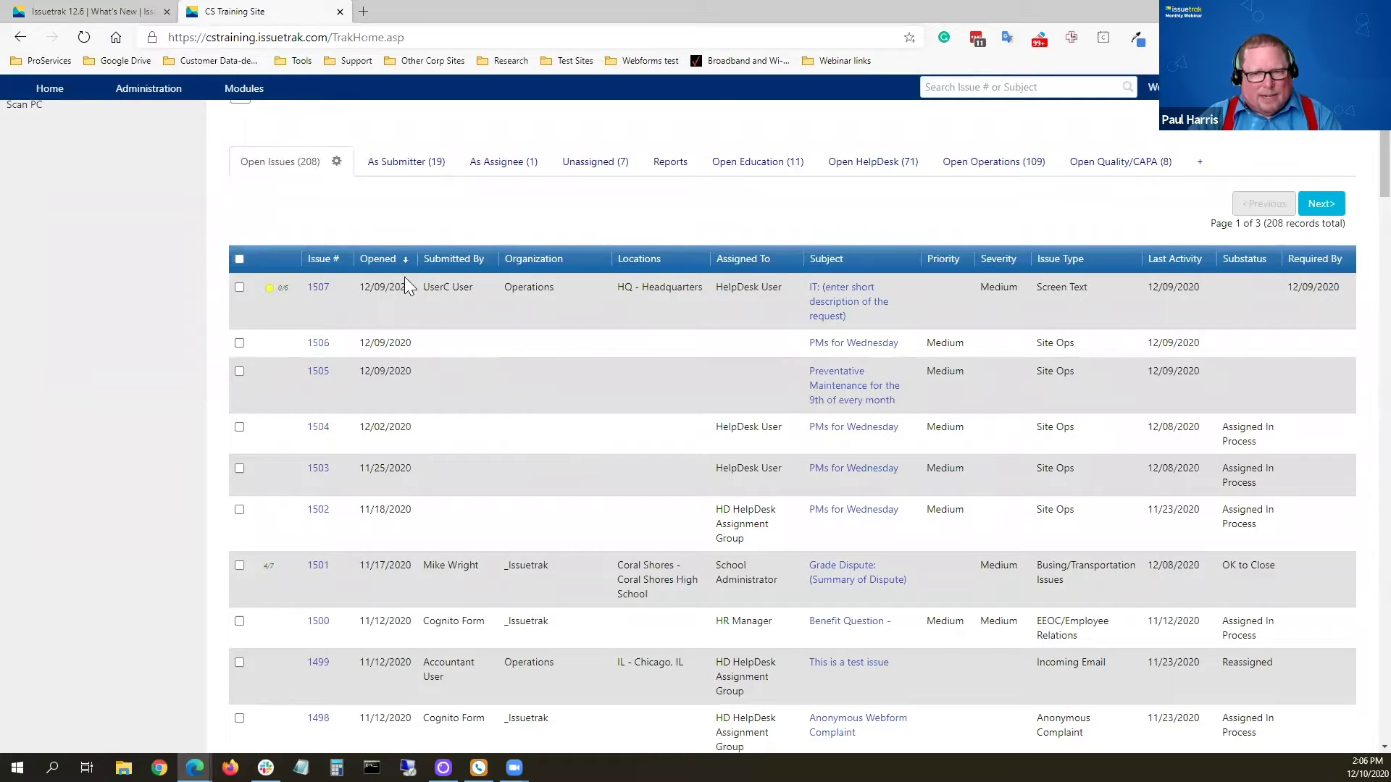
click(492, 261)
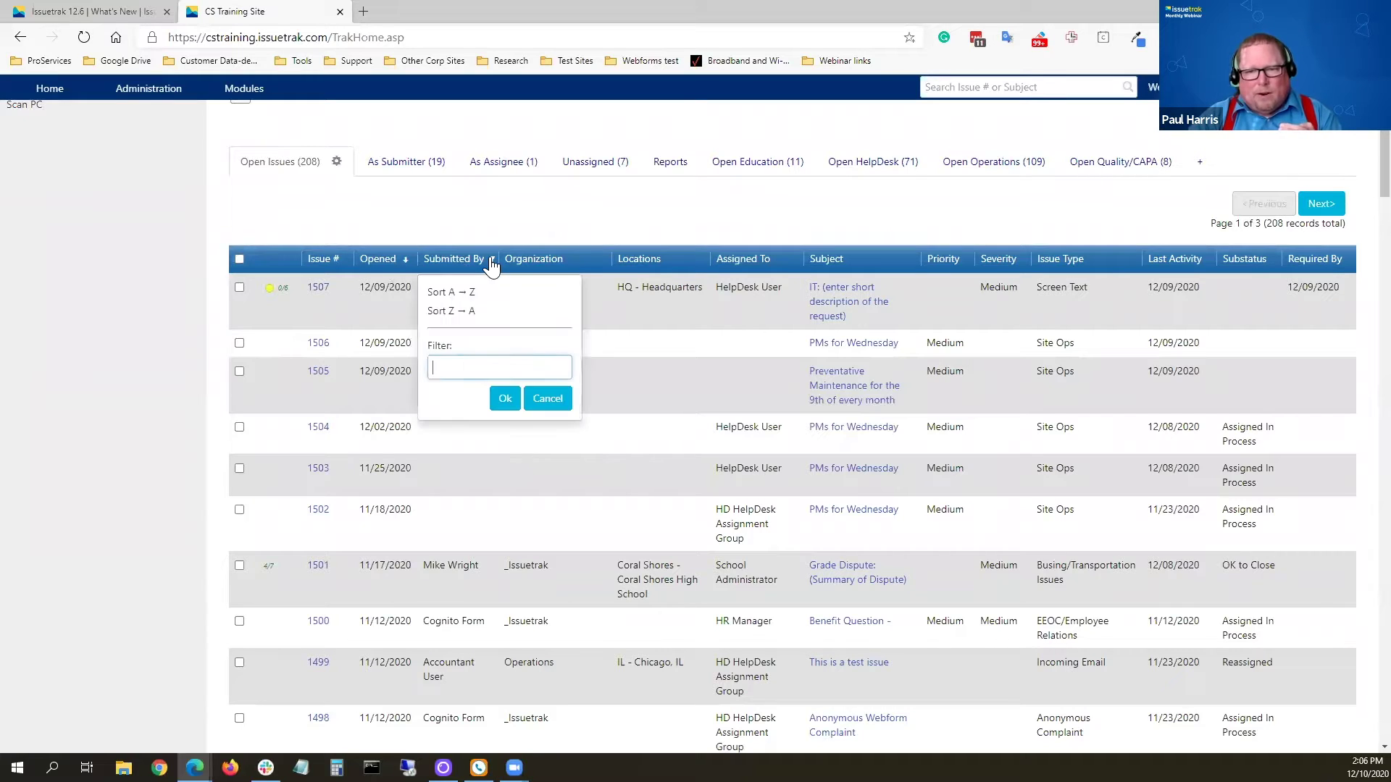
text(userc)
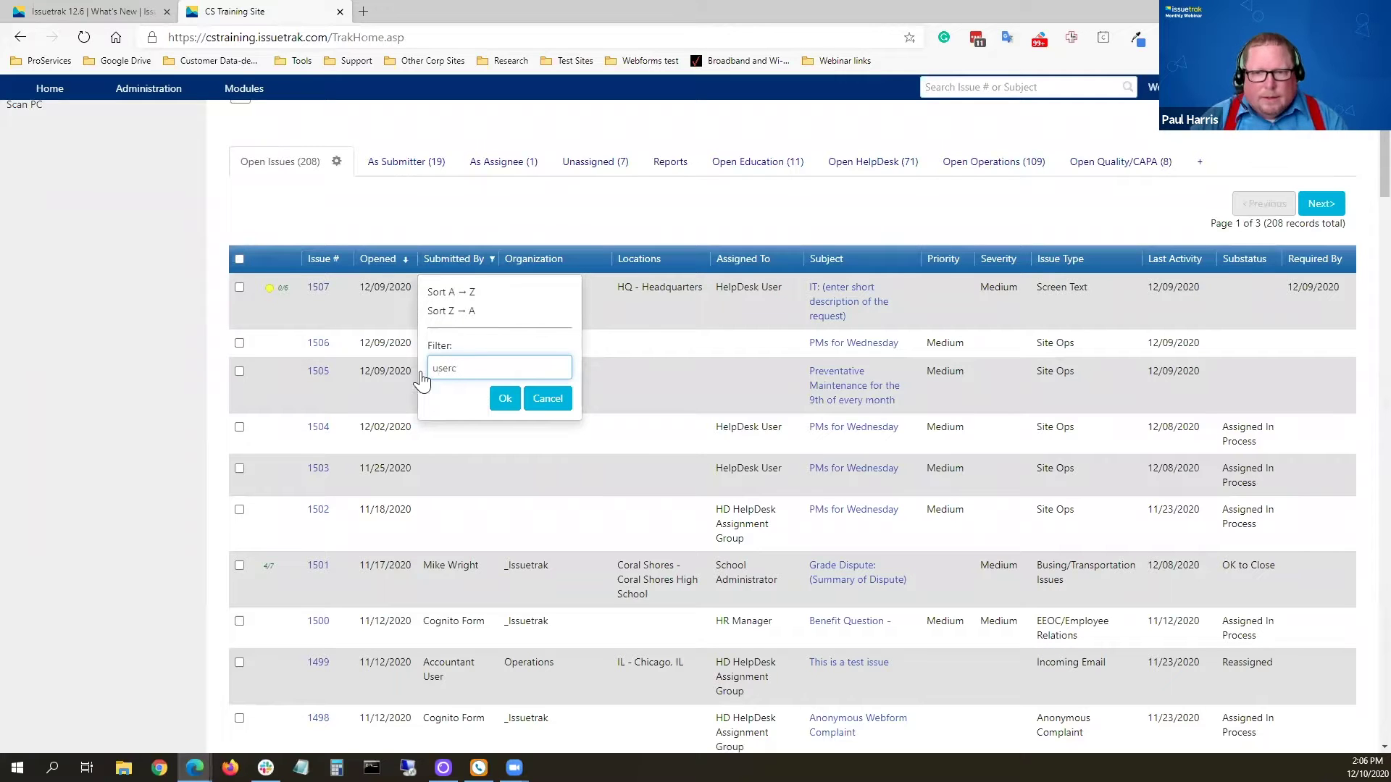
click(504, 399)
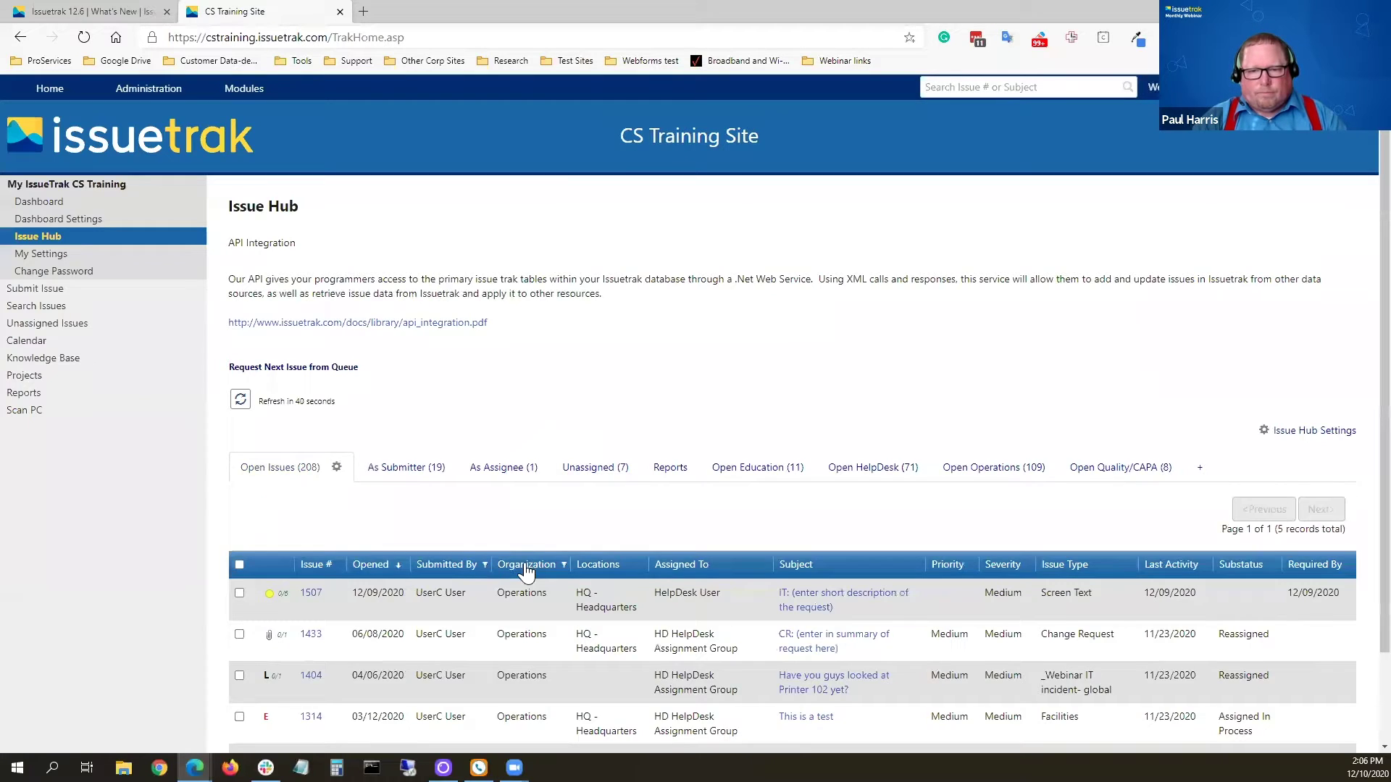
scroll(525, 573, down, 2)
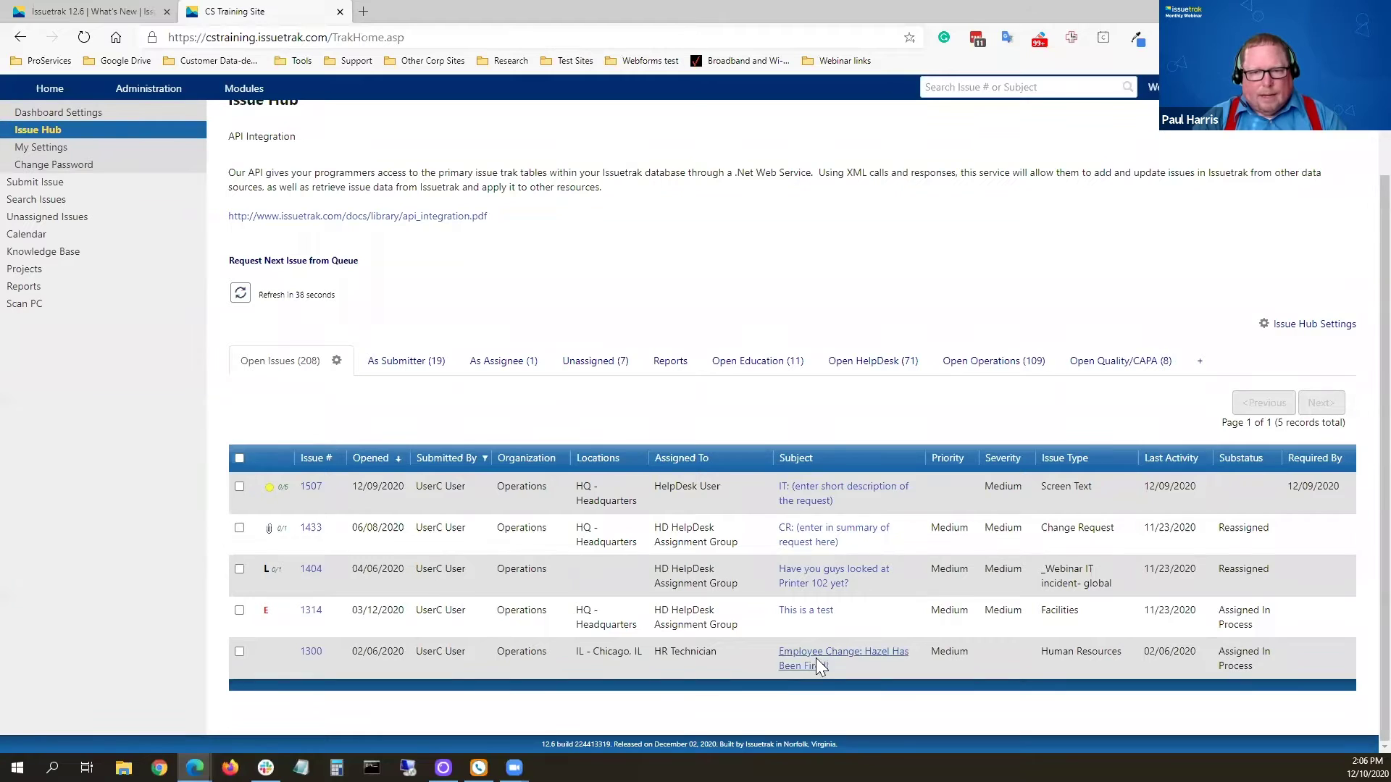
click(485, 466)
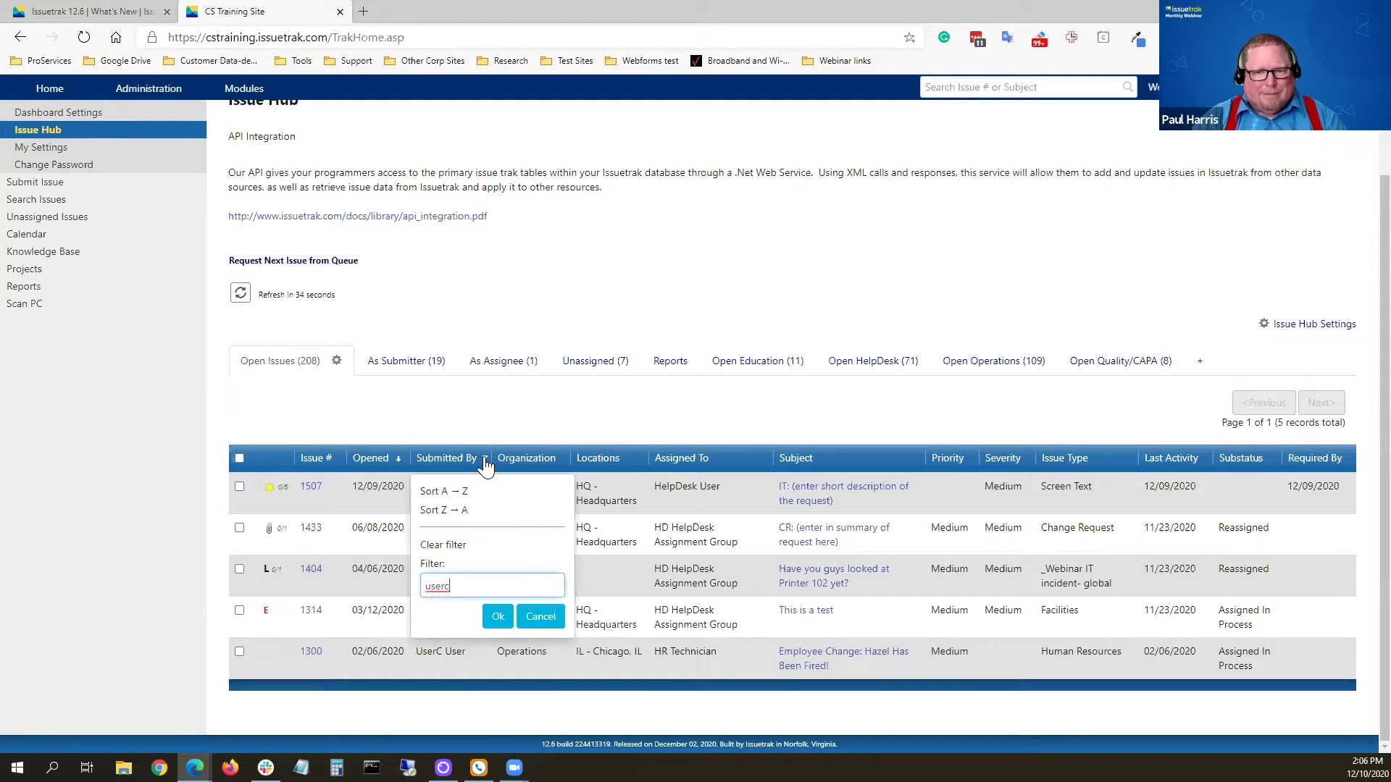
click(458, 552)
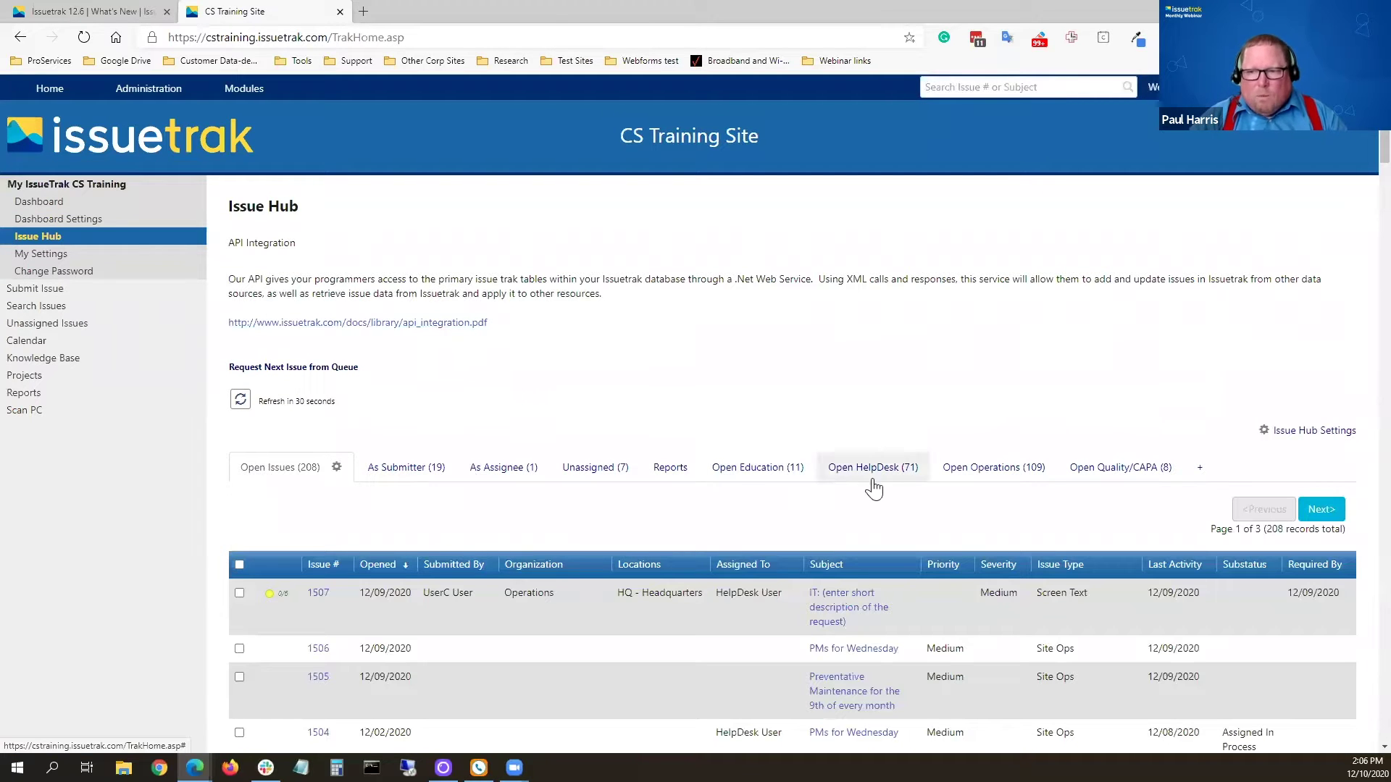
Step: Look through the As Submitter, As Assignee and Unassigned issue lists in the Issue Hub
click(427, 469)
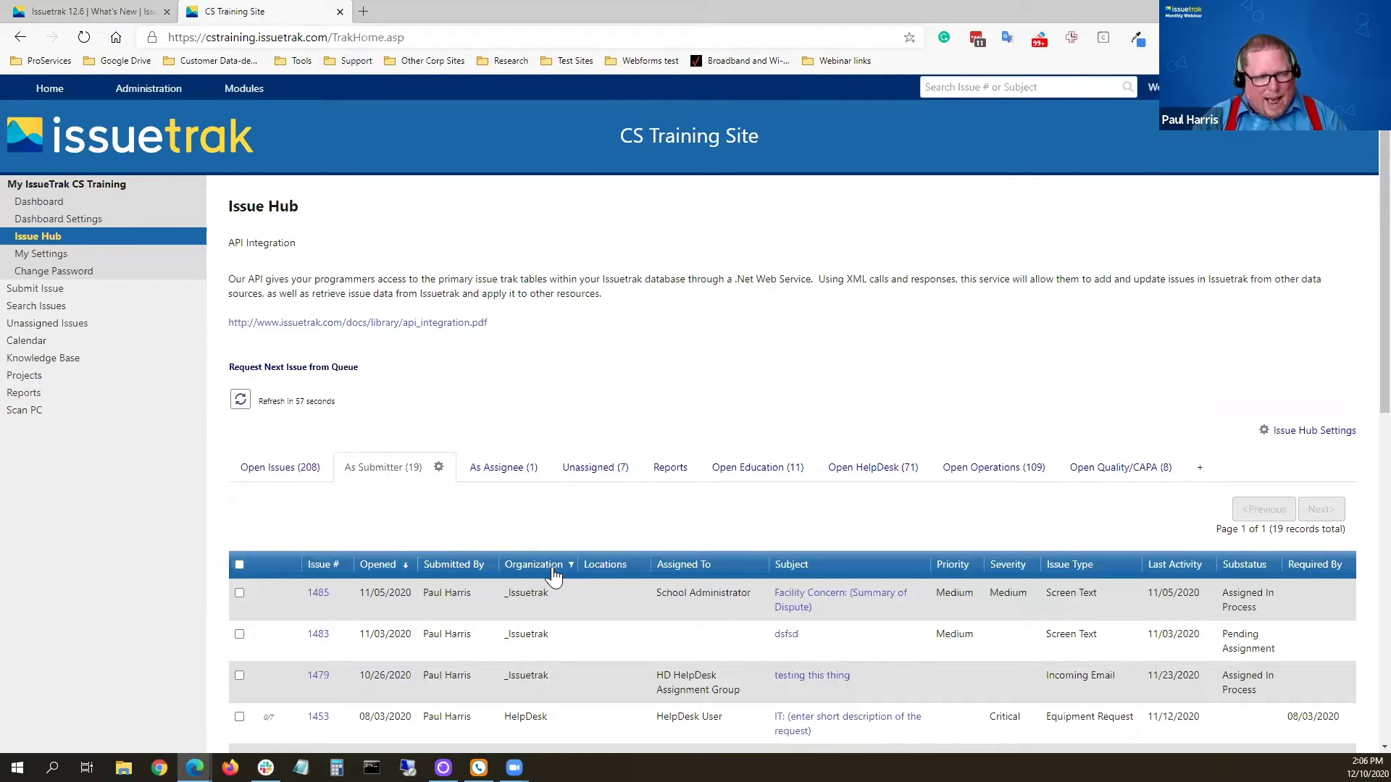
click(529, 479)
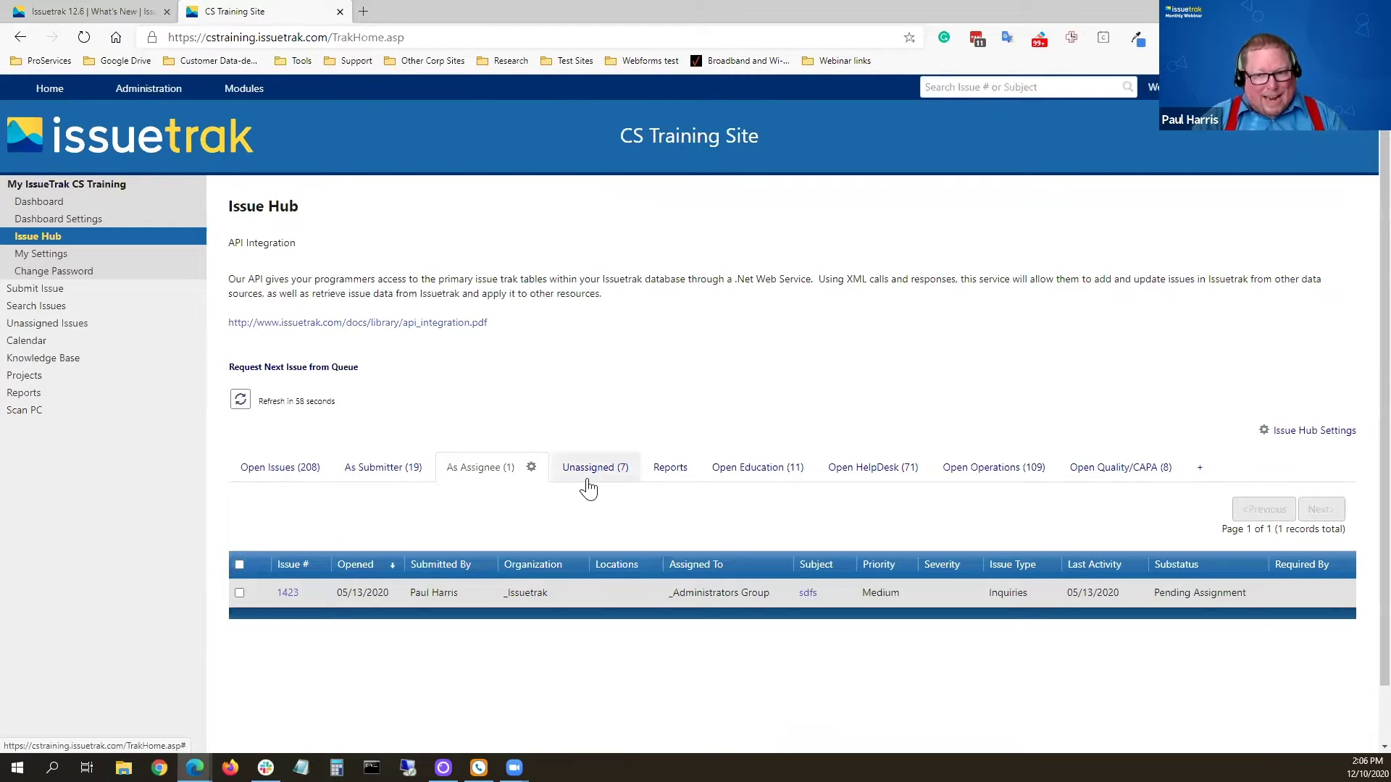
click(616, 471)
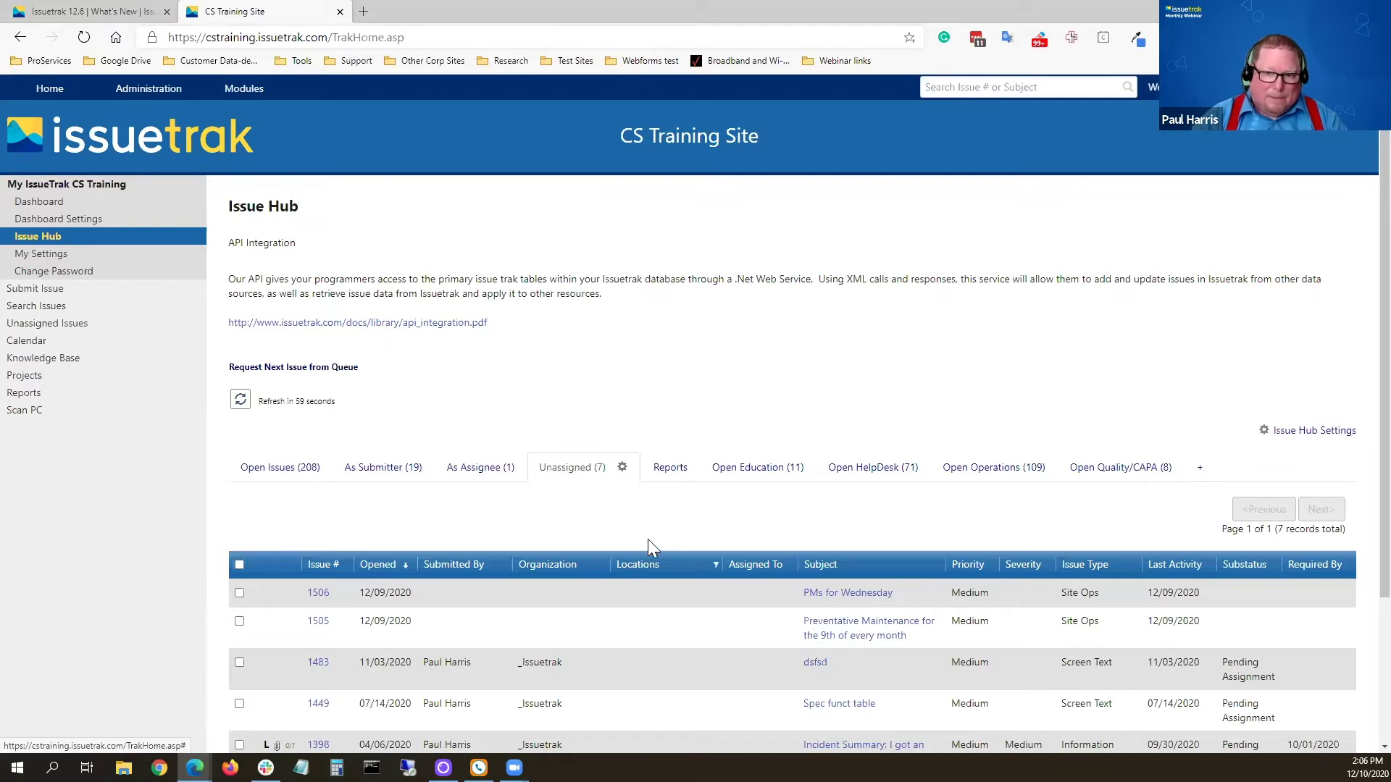
scroll(646, 542, down, 3)
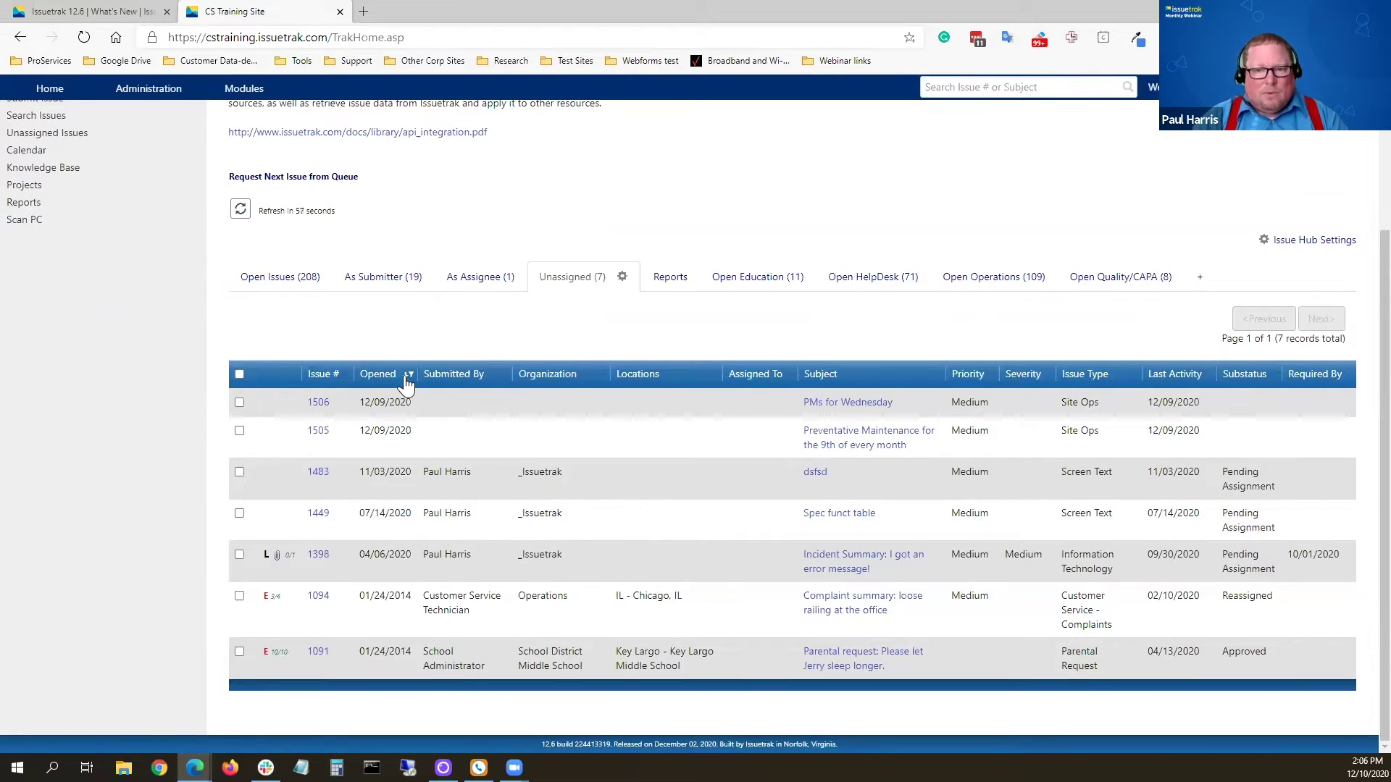
Step: Sort the Unassigned issues by the Opened column, first Z → A and finally A → Z
click(407, 375)
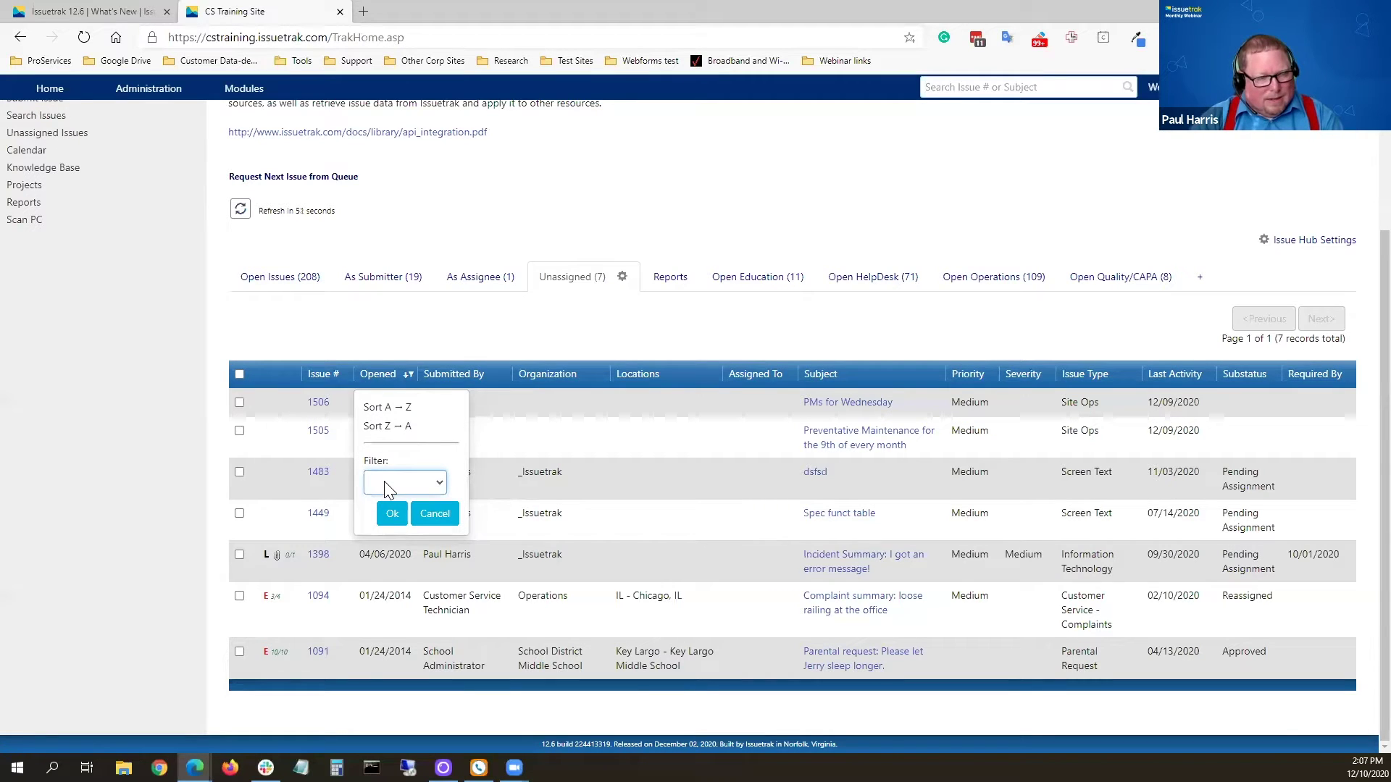
click(467, 317)
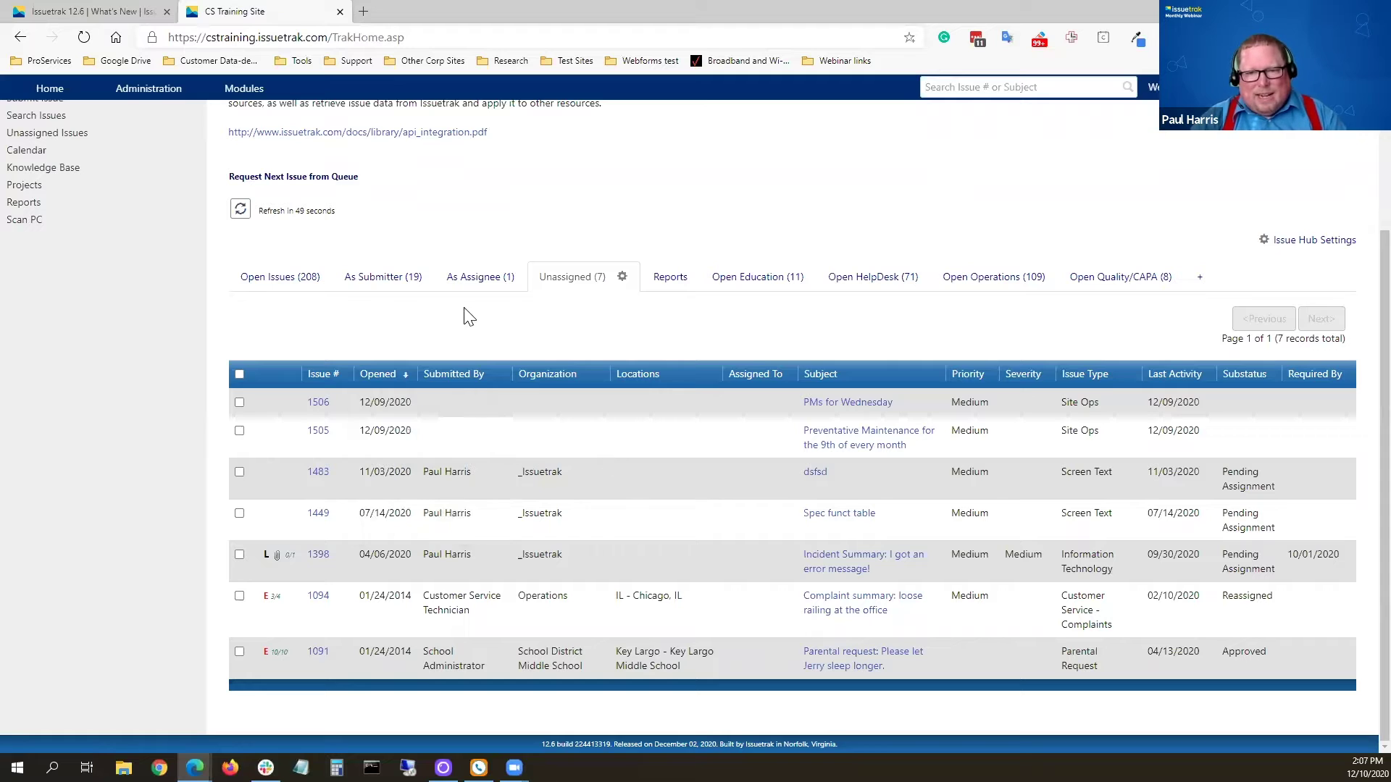
click(409, 375)
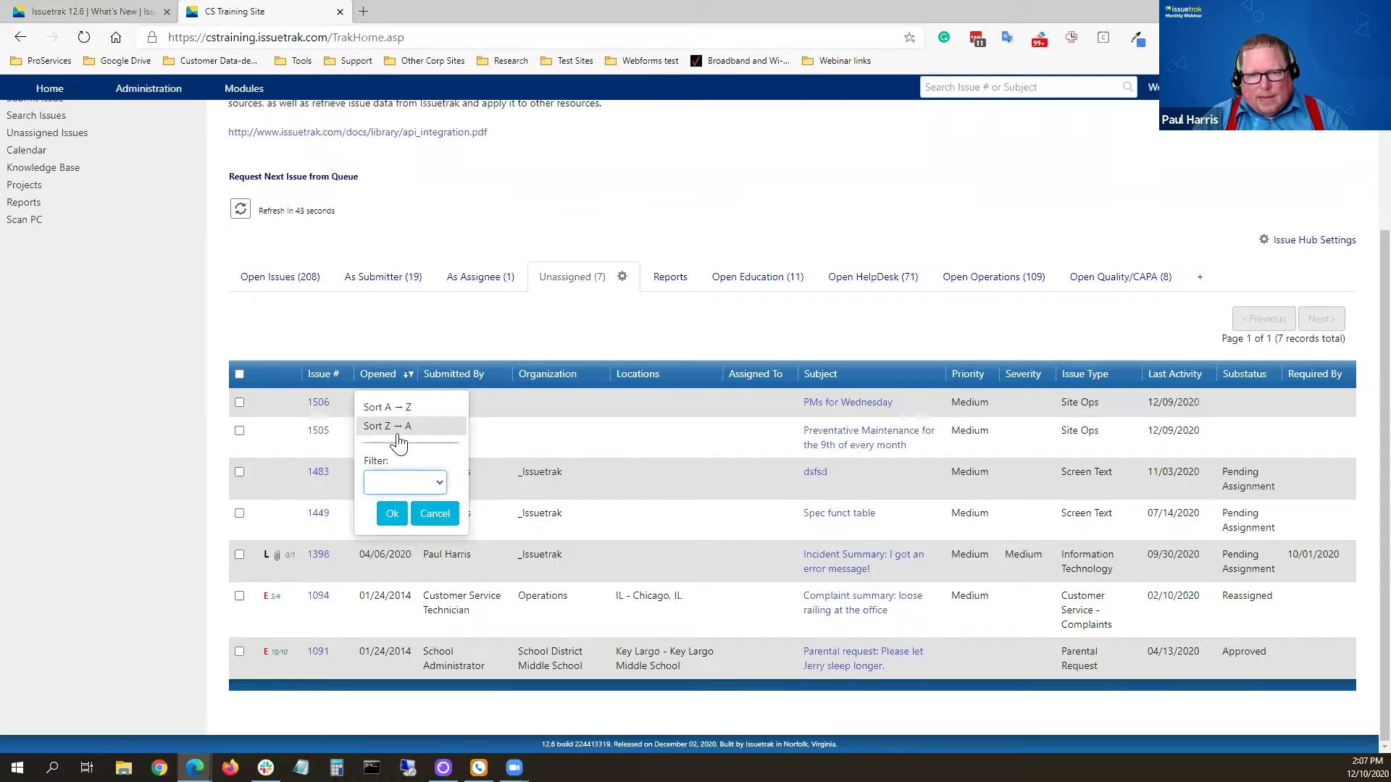
click(398, 435)
scroll(438, 525, down, 3)
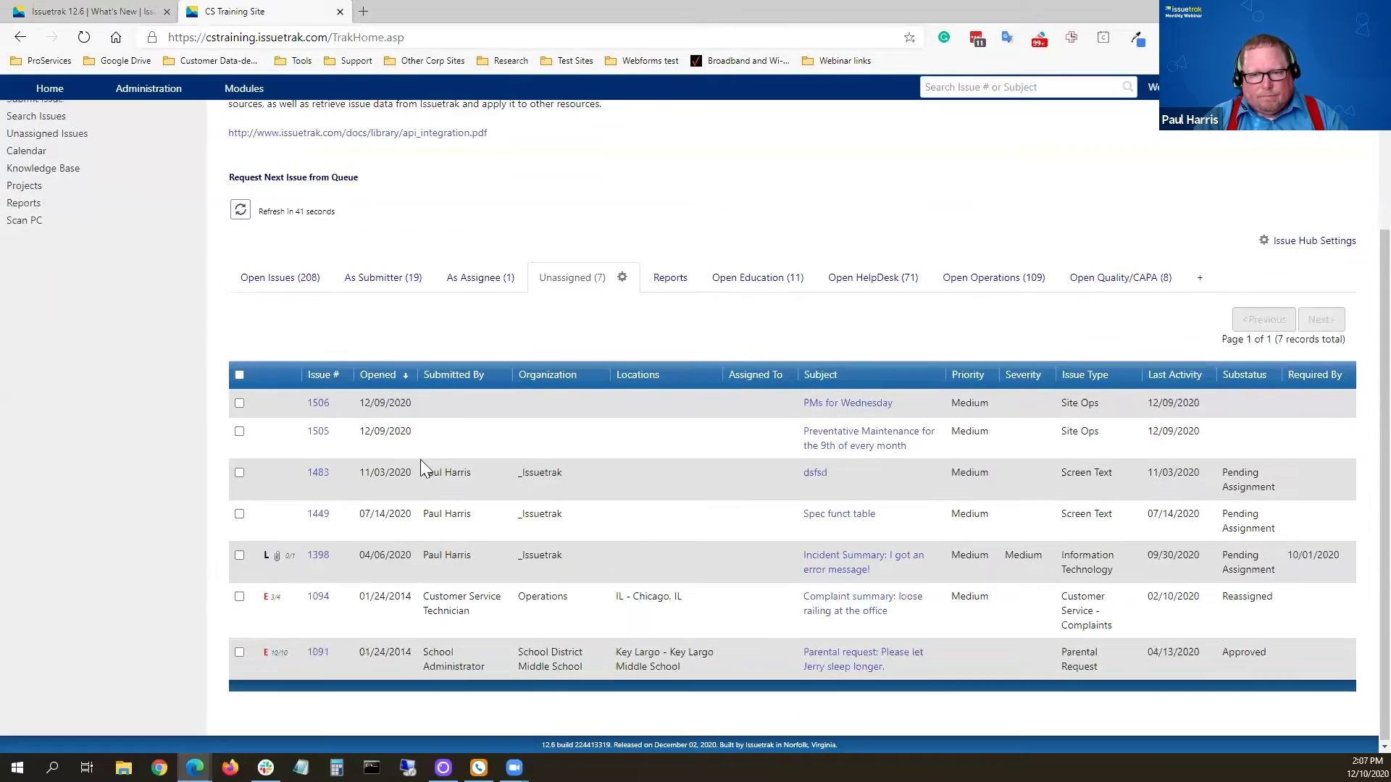
click(408, 375)
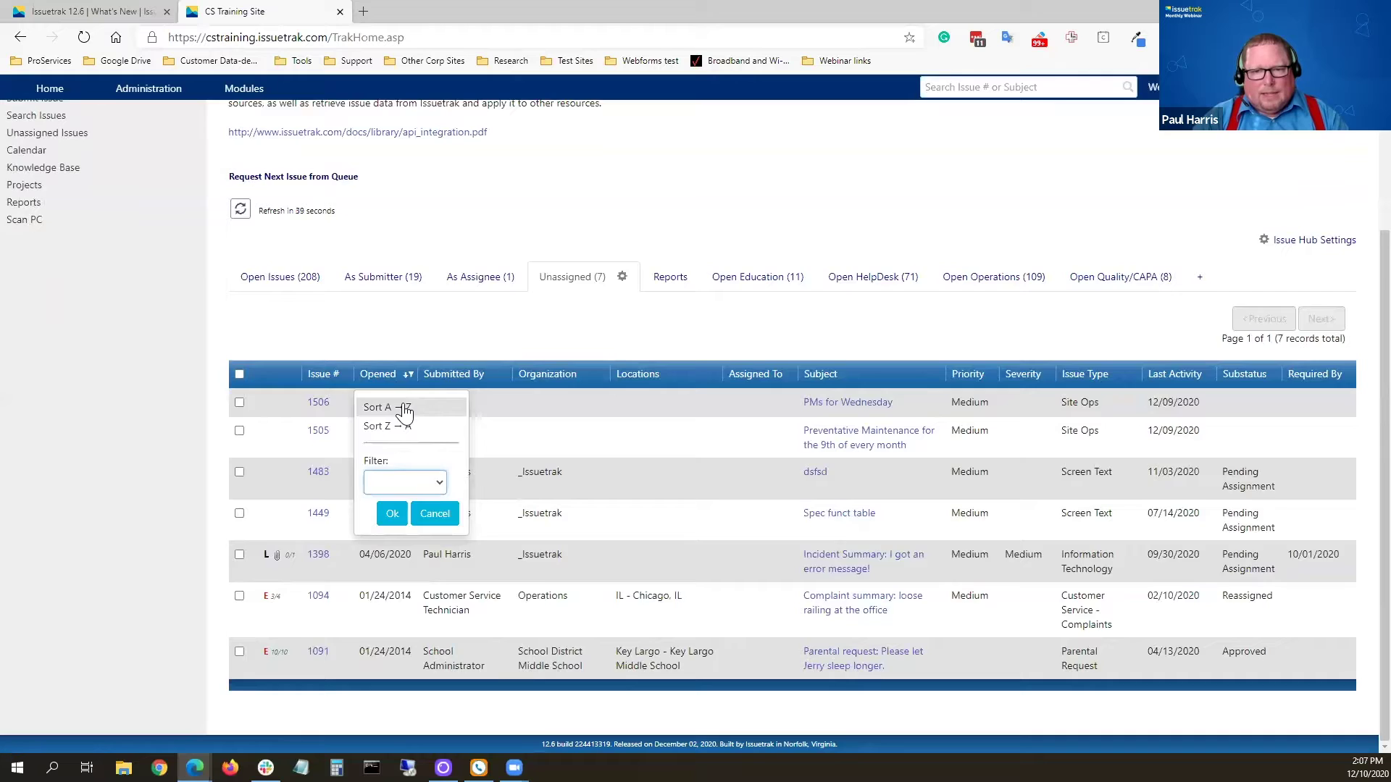
click(402, 409)
scroll(480, 404, down, 3)
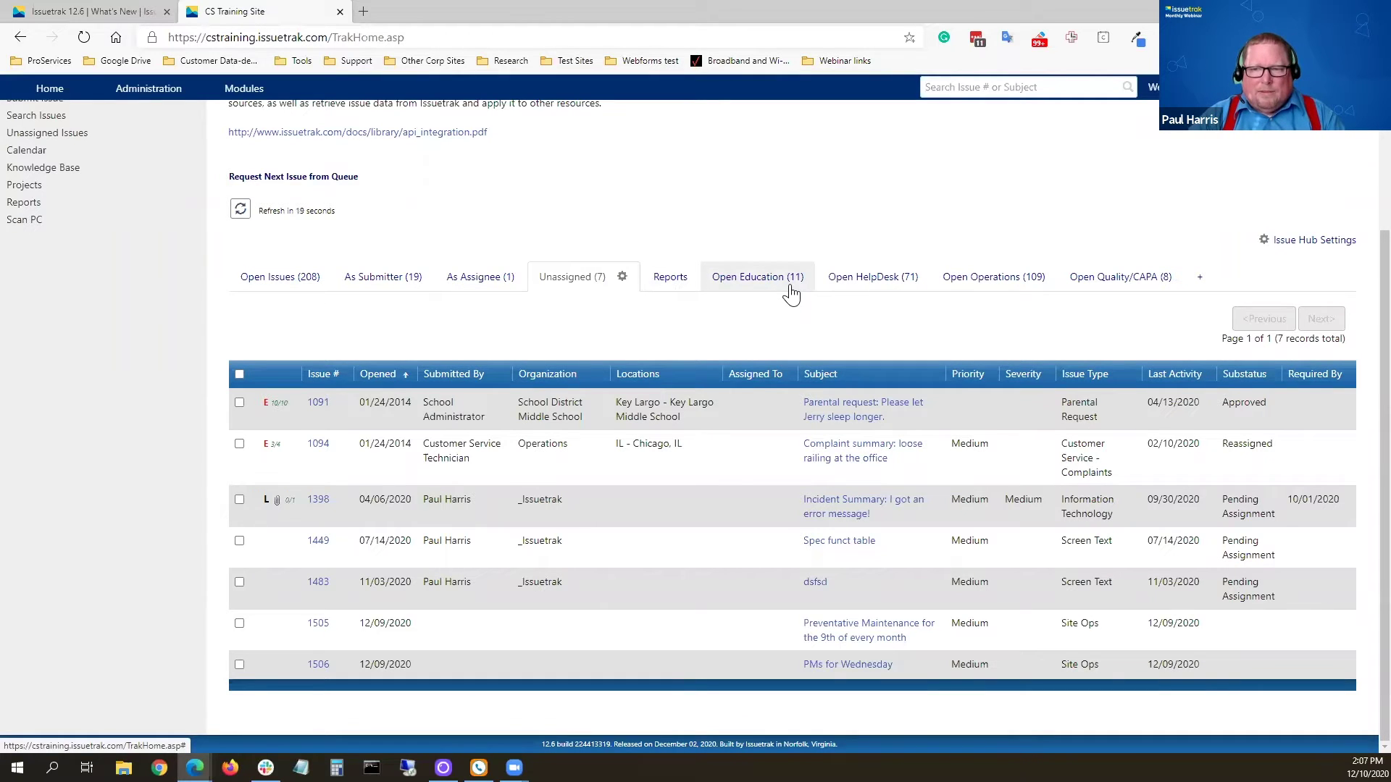
Step: Show the Open Education issue list and examine all its issues and columns
click(742, 286)
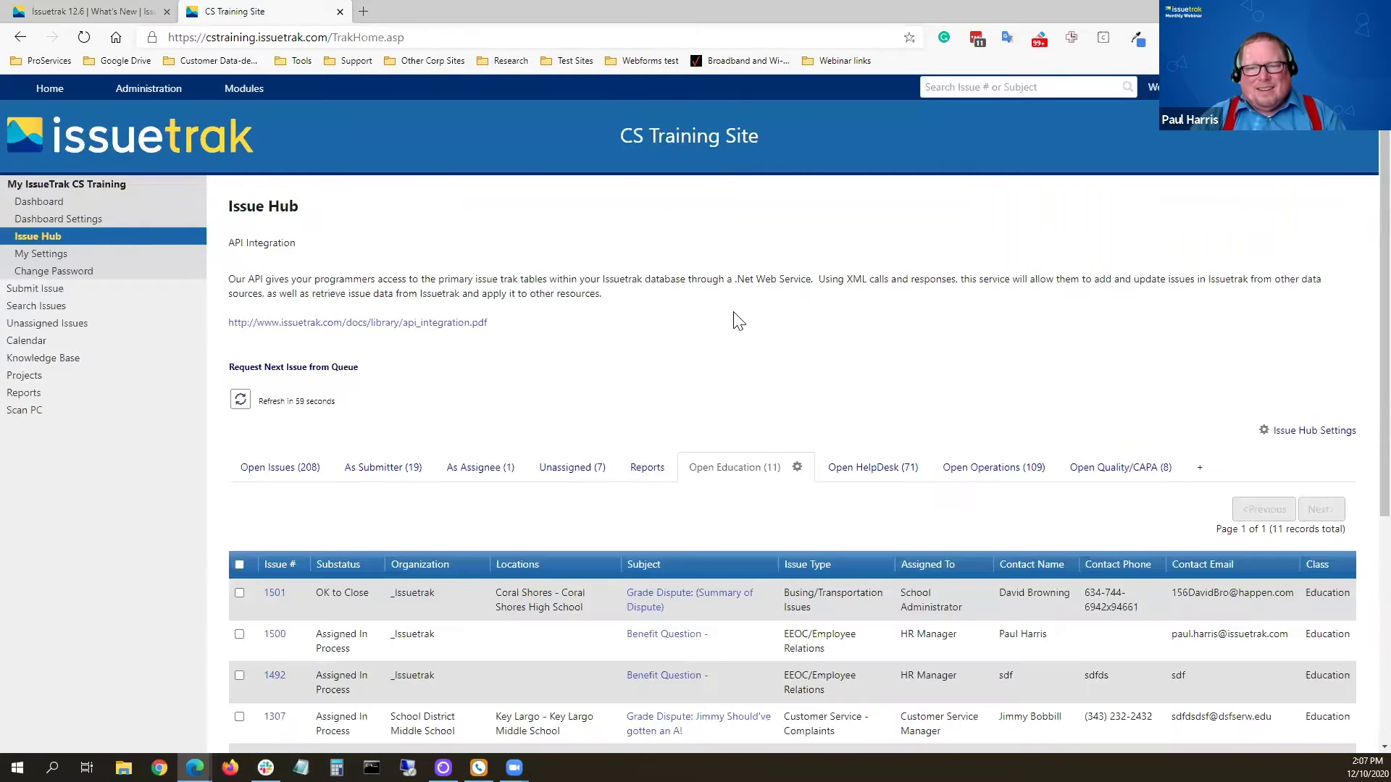
scroll(736, 316, down, 5)
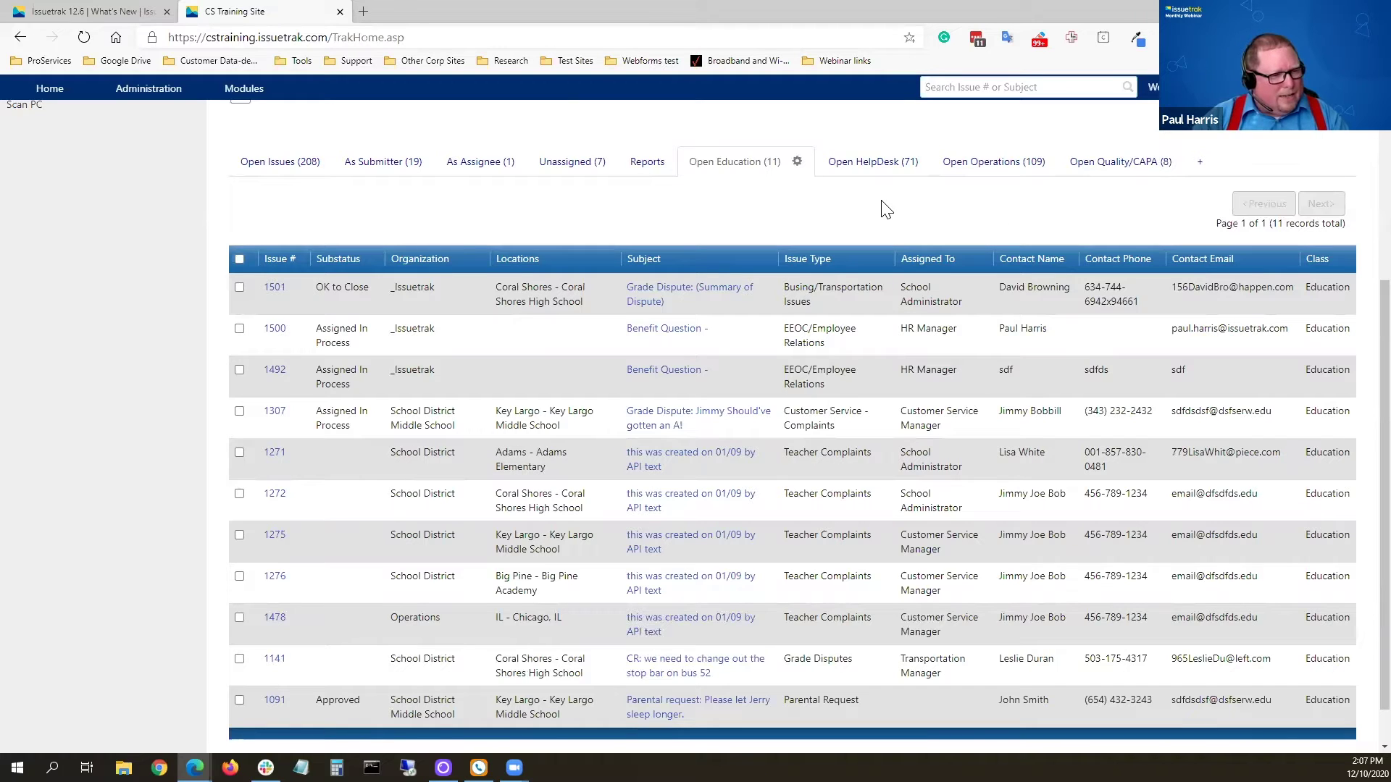
click(1199, 171)
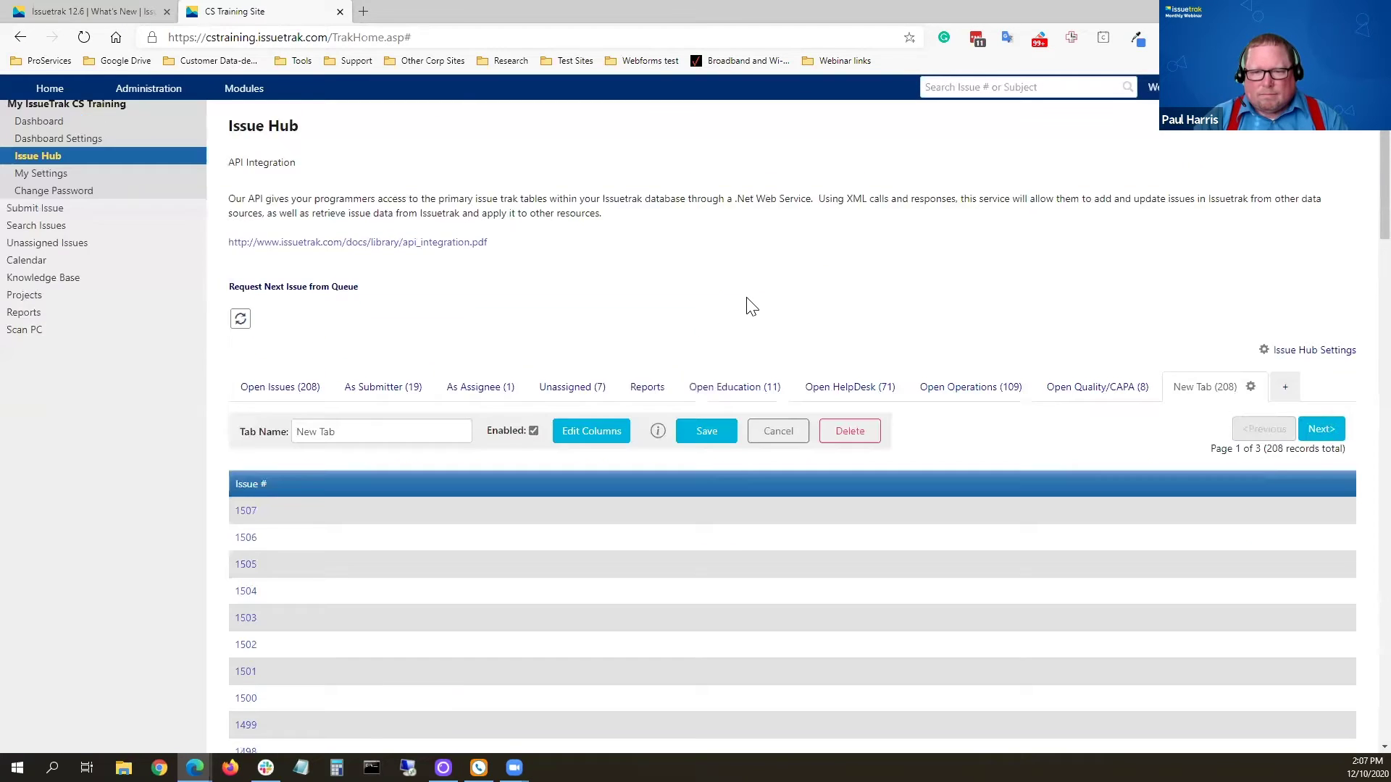
scroll(749, 307, down, 2)
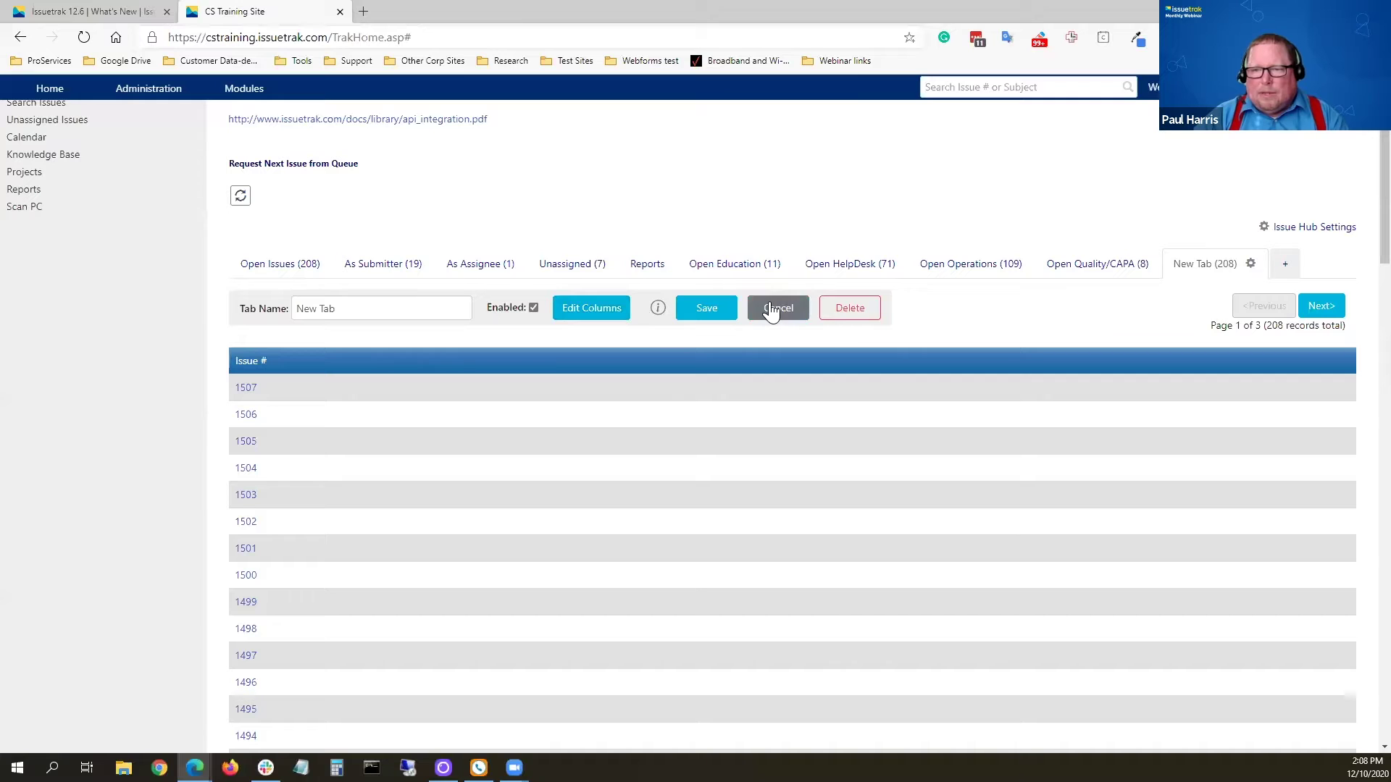
click(845, 304)
click(768, 116)
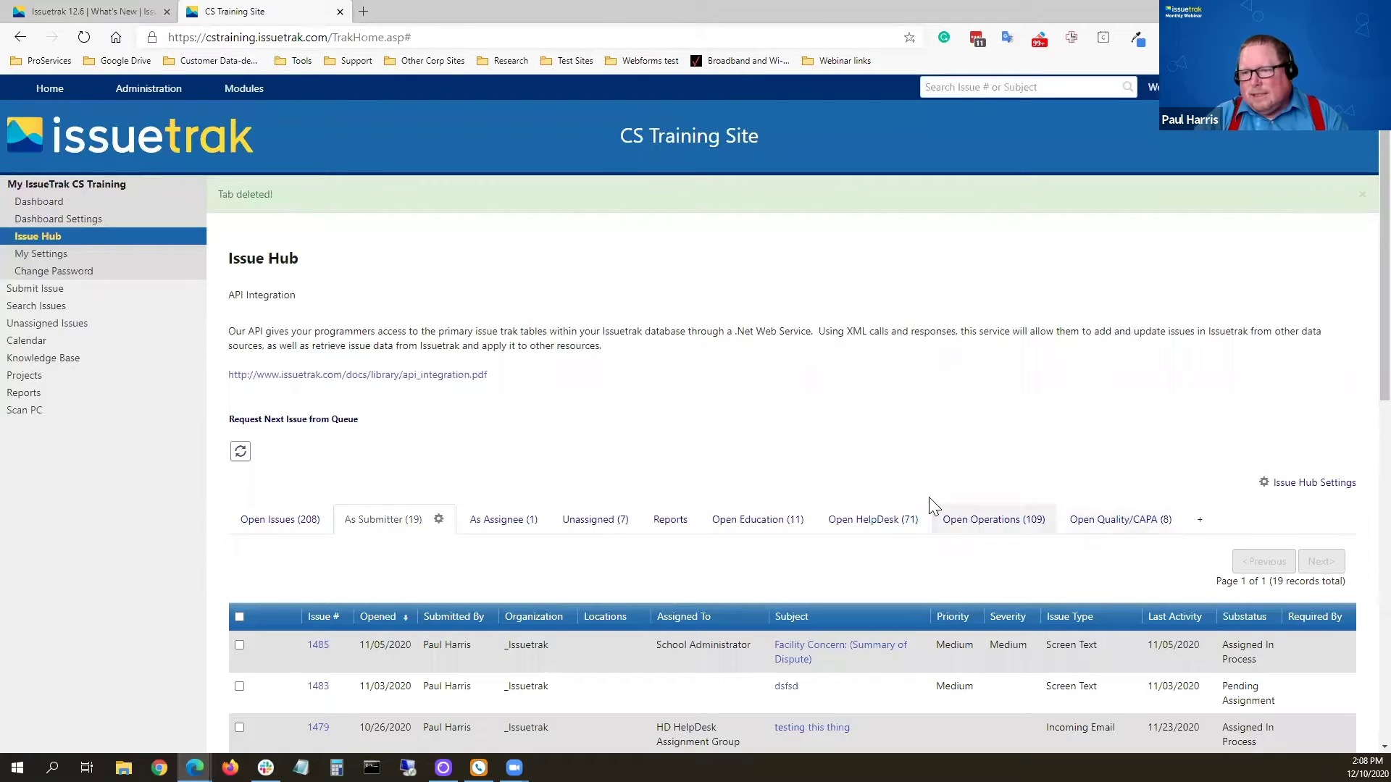
Step: Return to the Open Education list and highlight the contact details in its first issue, then clear the selection
click(754, 531)
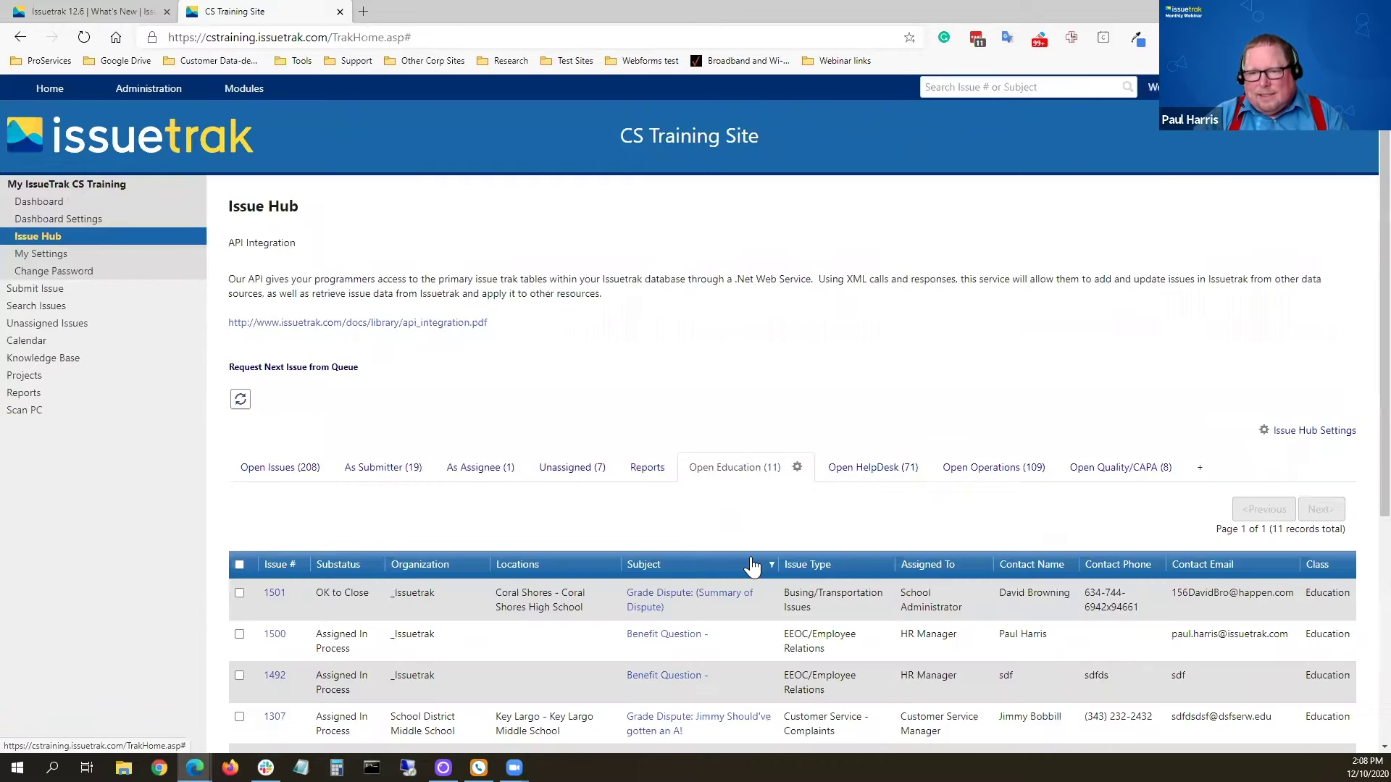
scroll(753, 565, down, 5)
scroll(750, 556, down, 1)
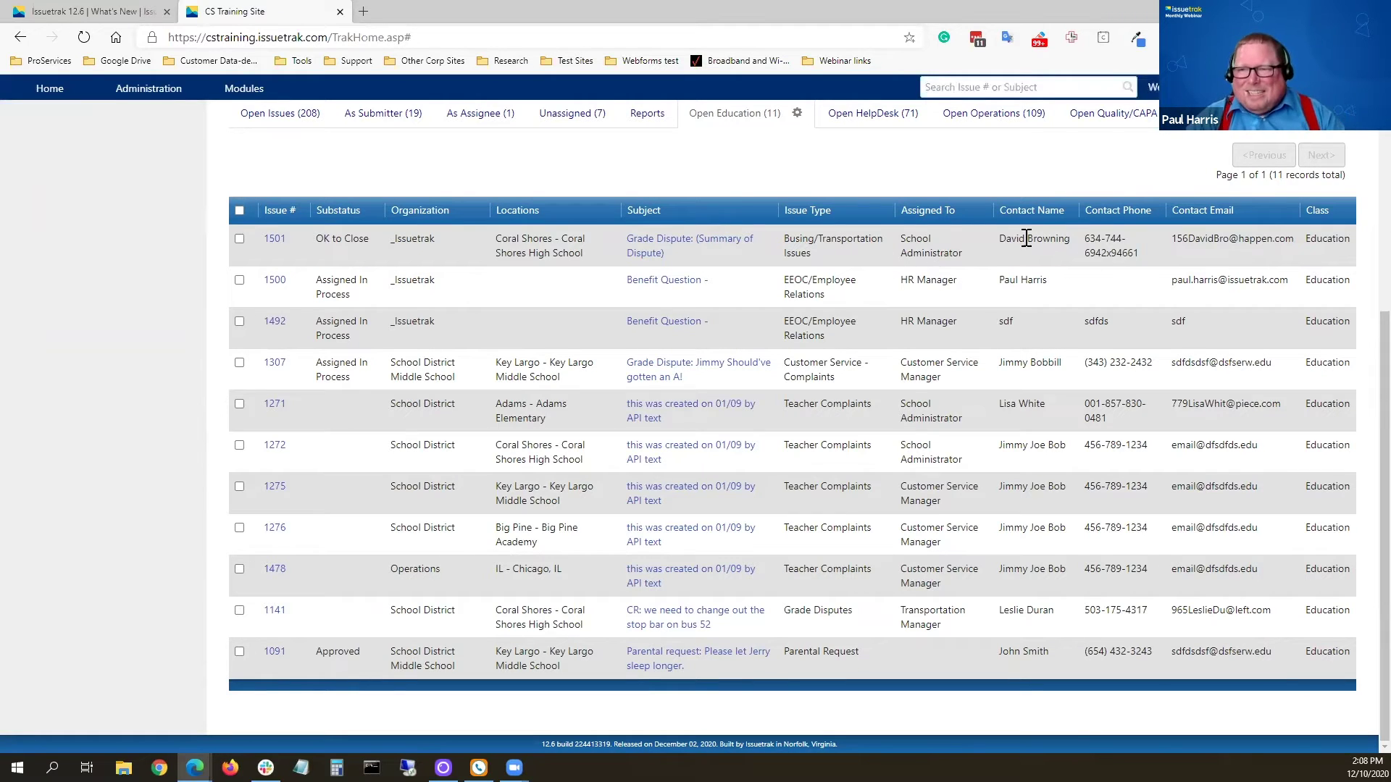
drag(985, 233, 1064, 241)
drag(1084, 240, 1296, 243)
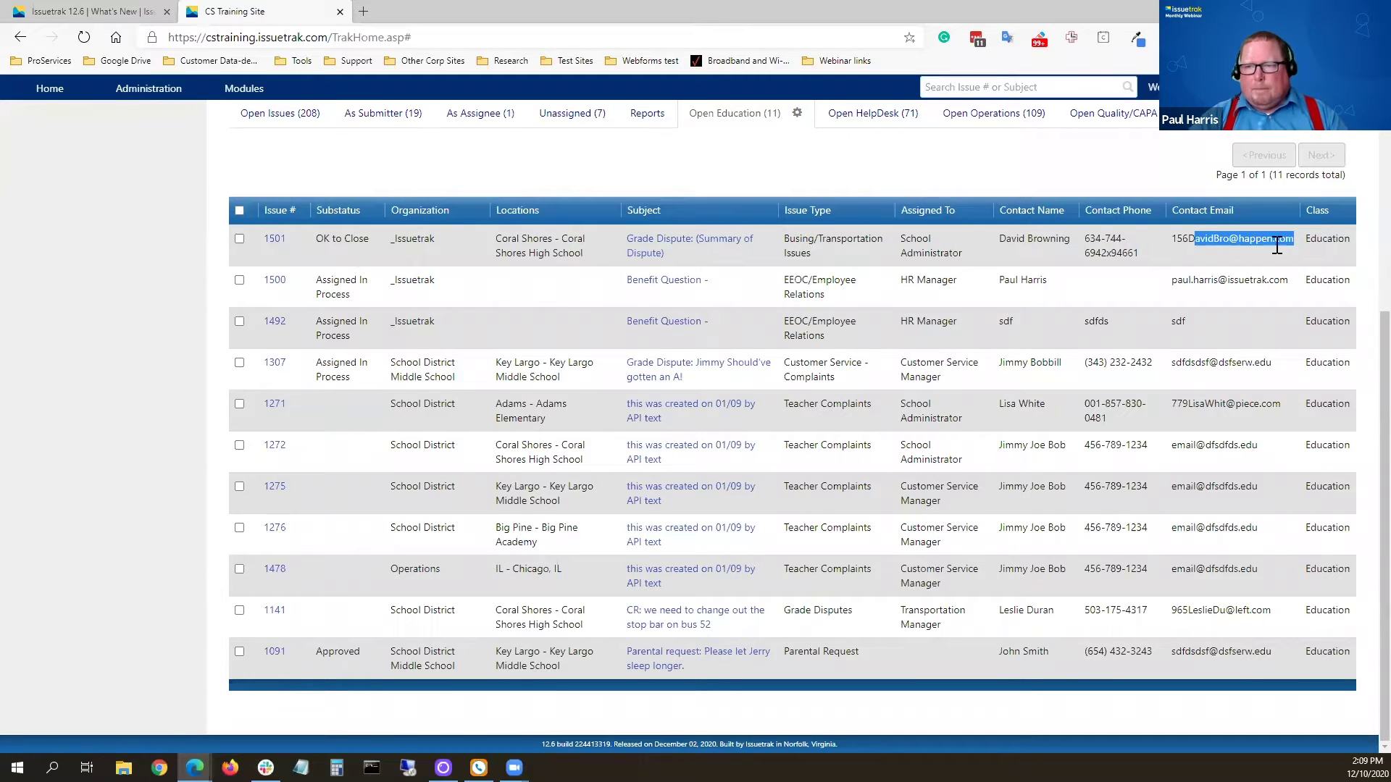
click(1000, 153)
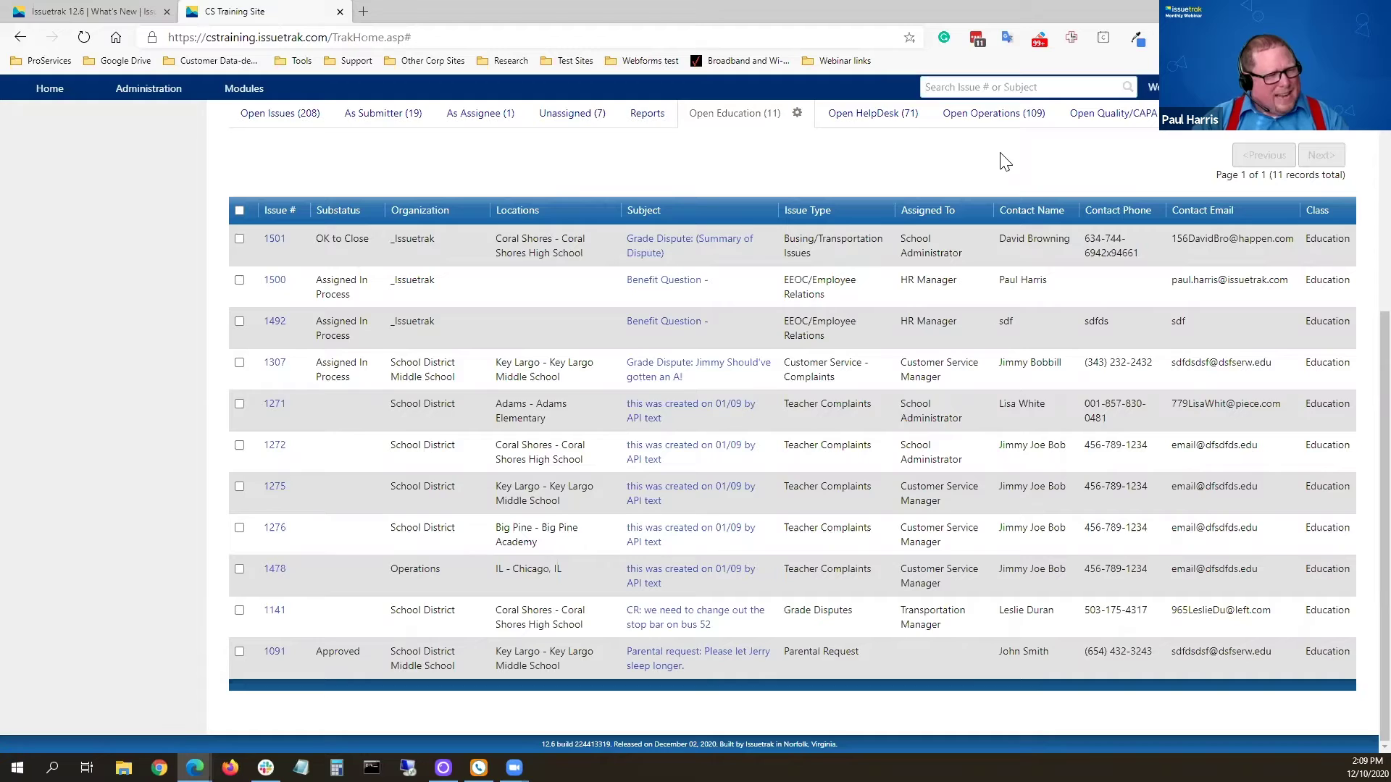
Step: Add a new custom tab to the Issue Hub and enter Recurring Issues as its name
scroll(1004, 161, up, 5)
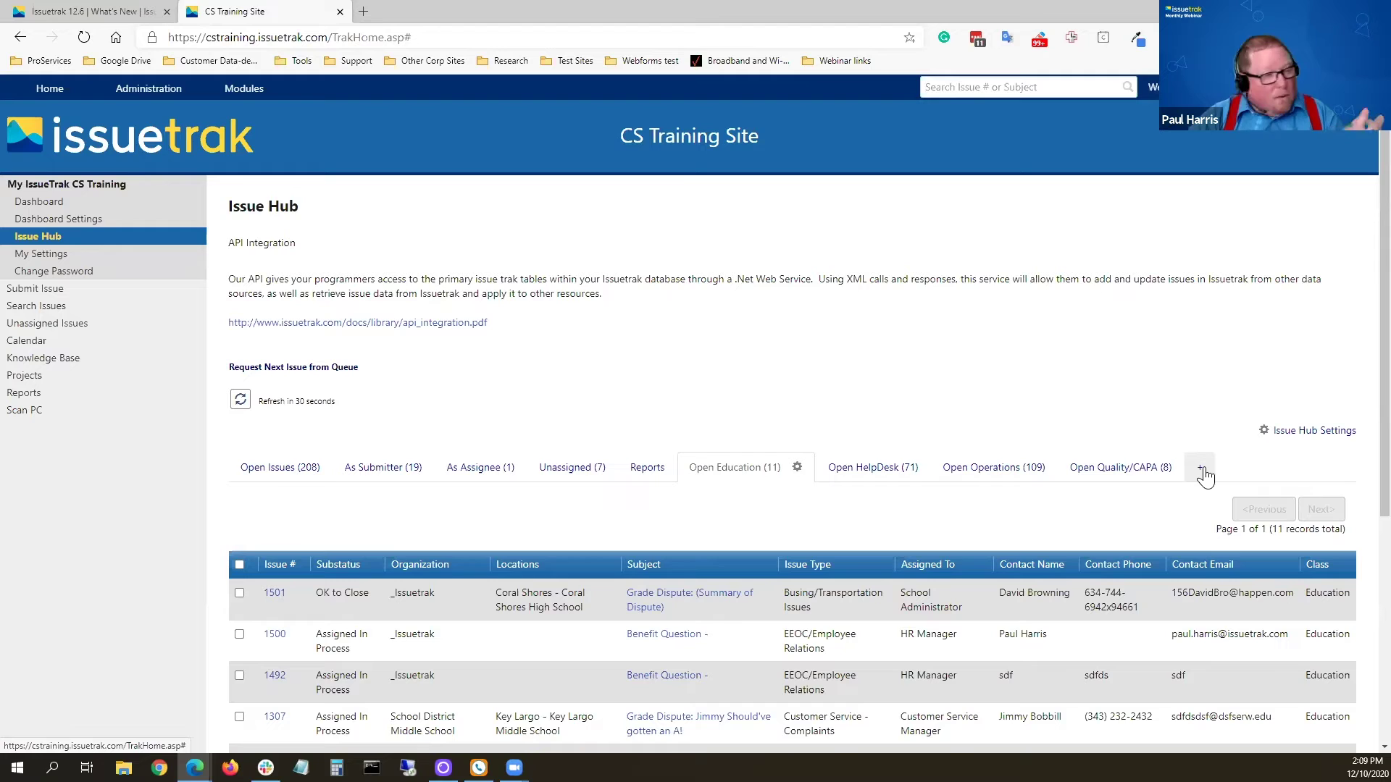
click(1200, 469)
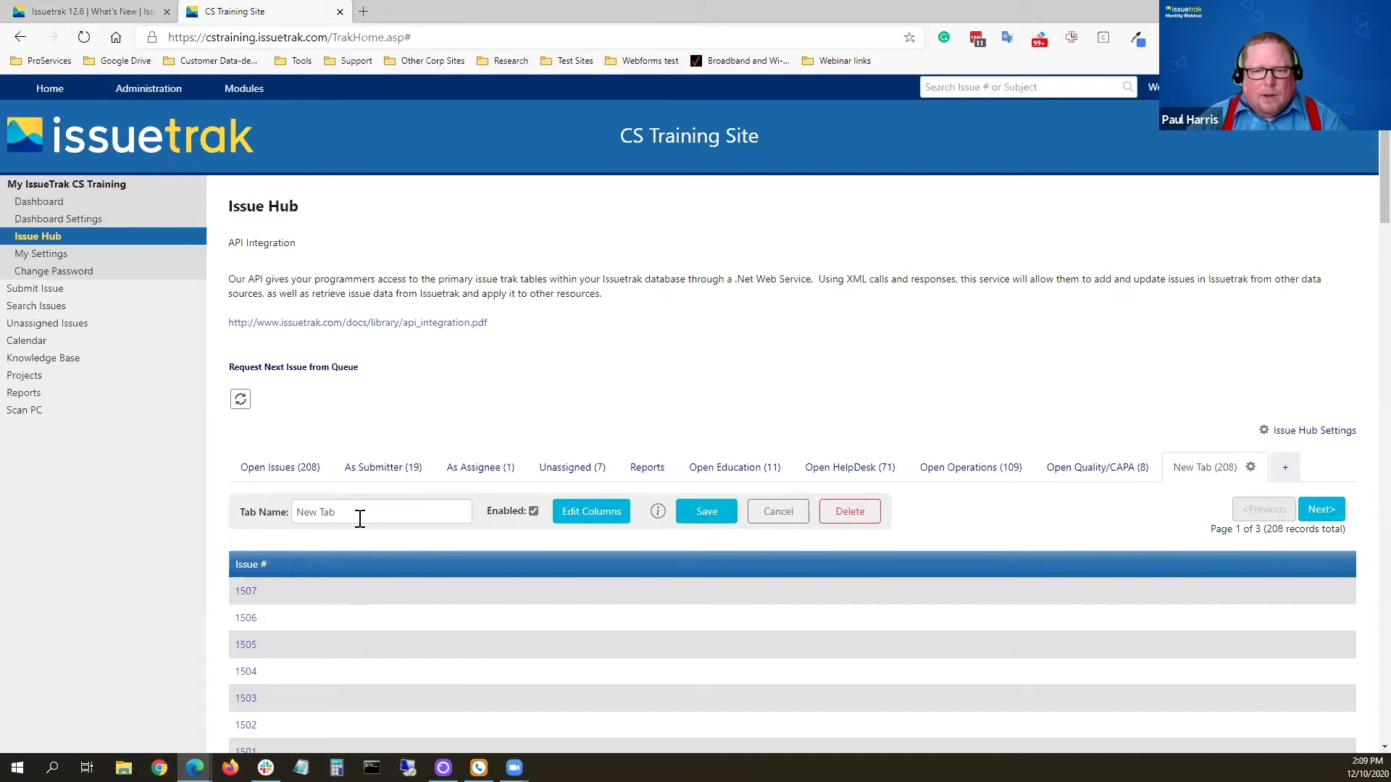
drag(357, 518, 134, 507)
text(Re)
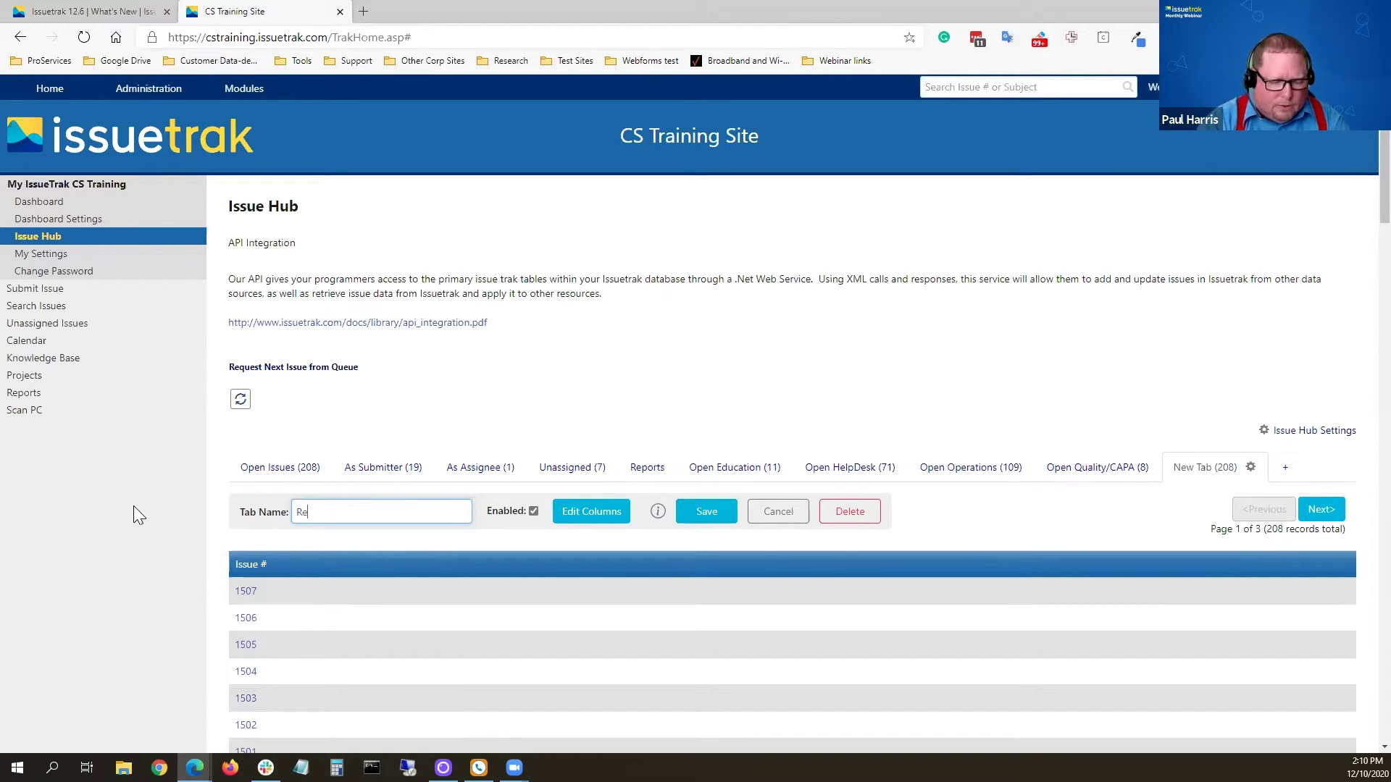
text(curring Issues)
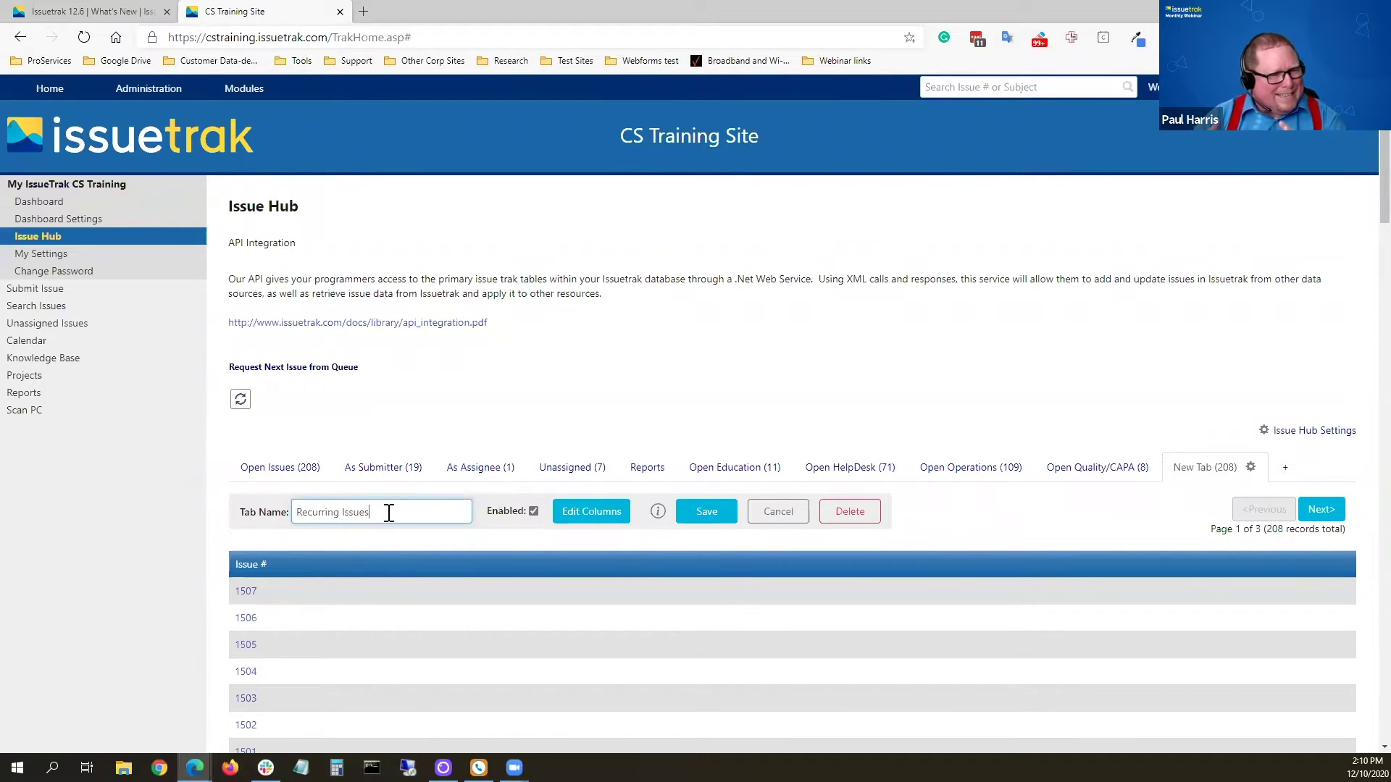
Step: Edit the new tab's columns and add Submission Method above Issue # in the selected columns
click(593, 519)
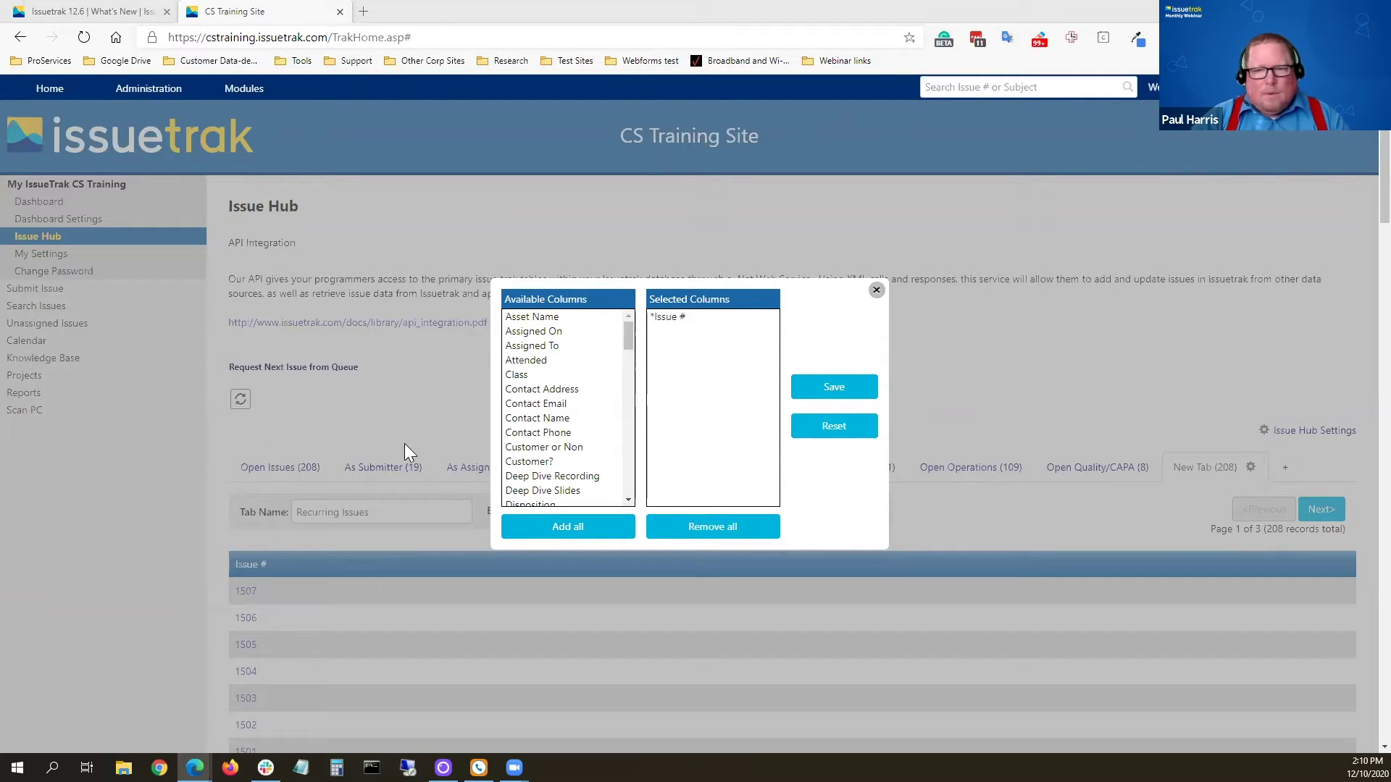
scroll(501, 424, down, 10)
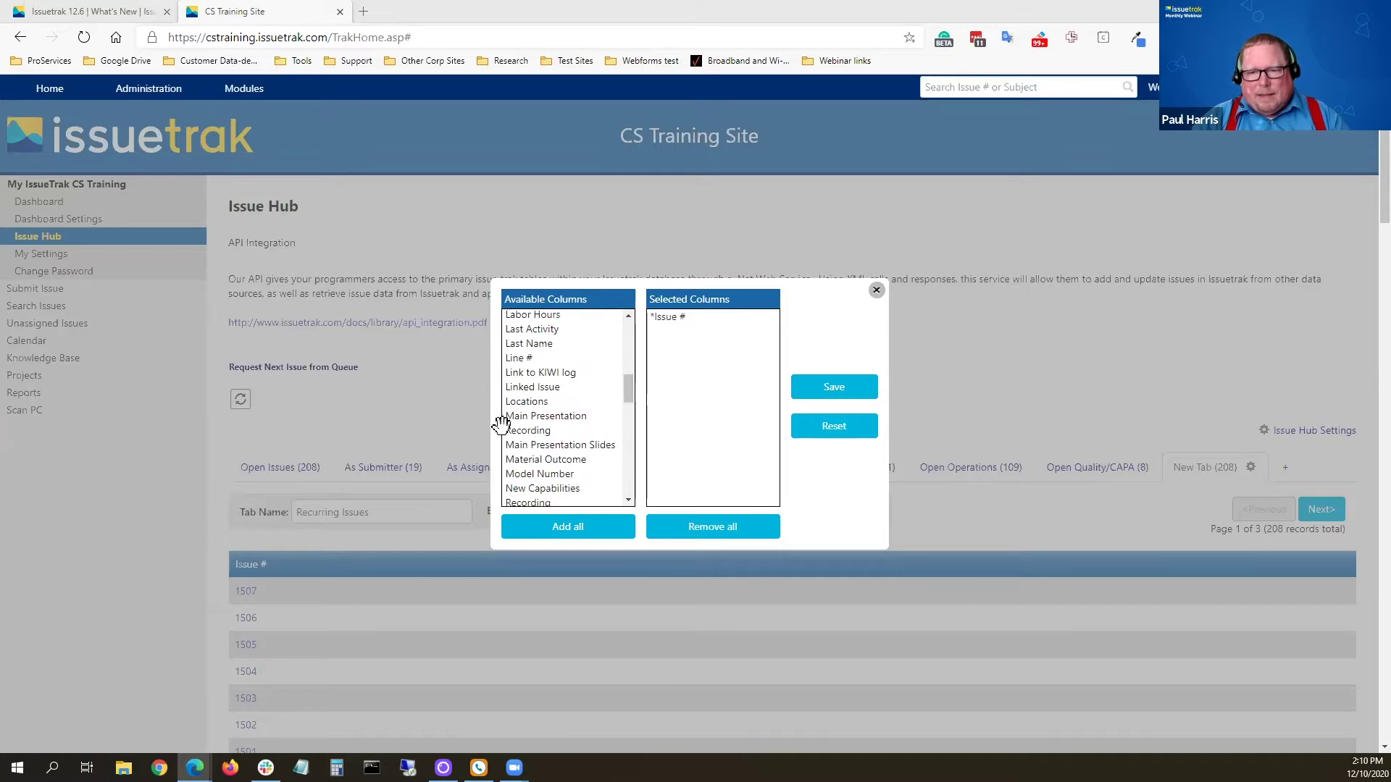
scroll(501, 424, down, 6)
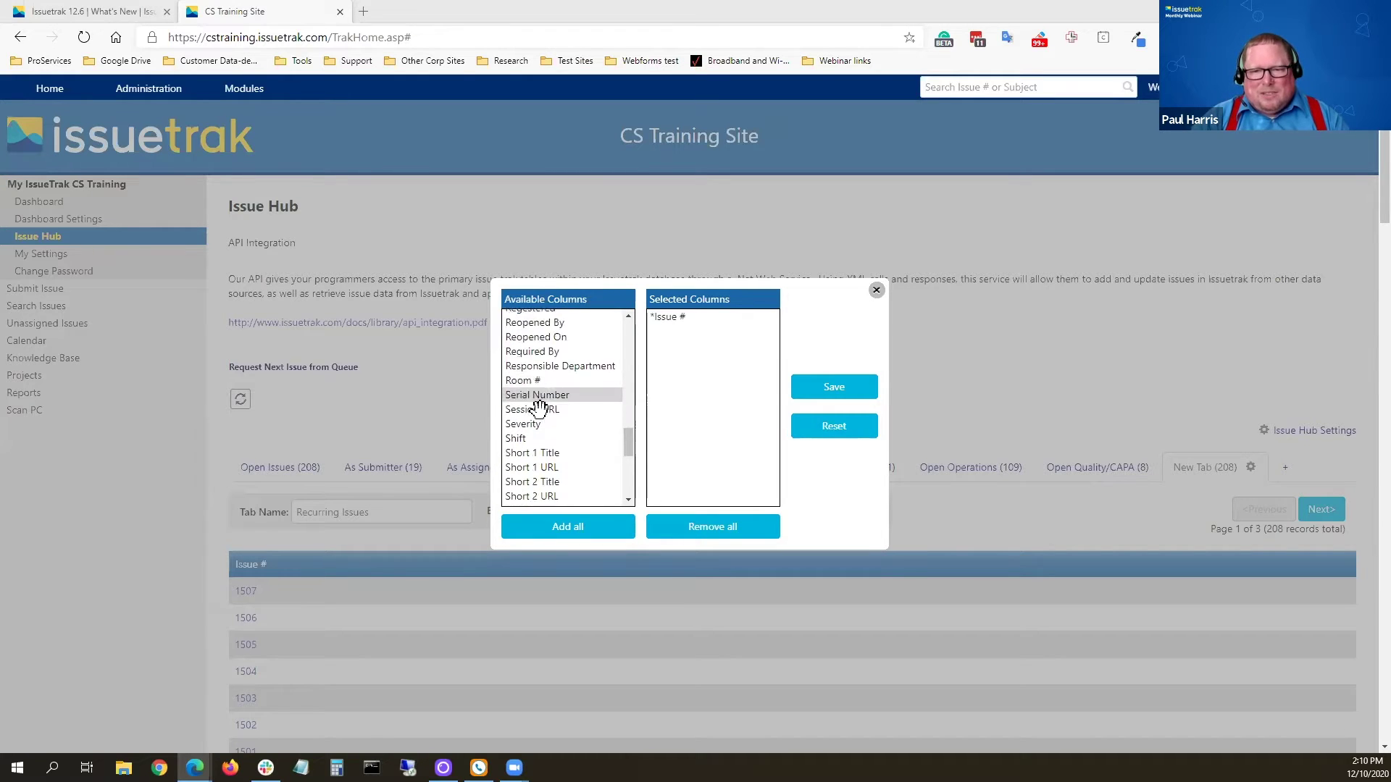
scroll(538, 408, down, 4)
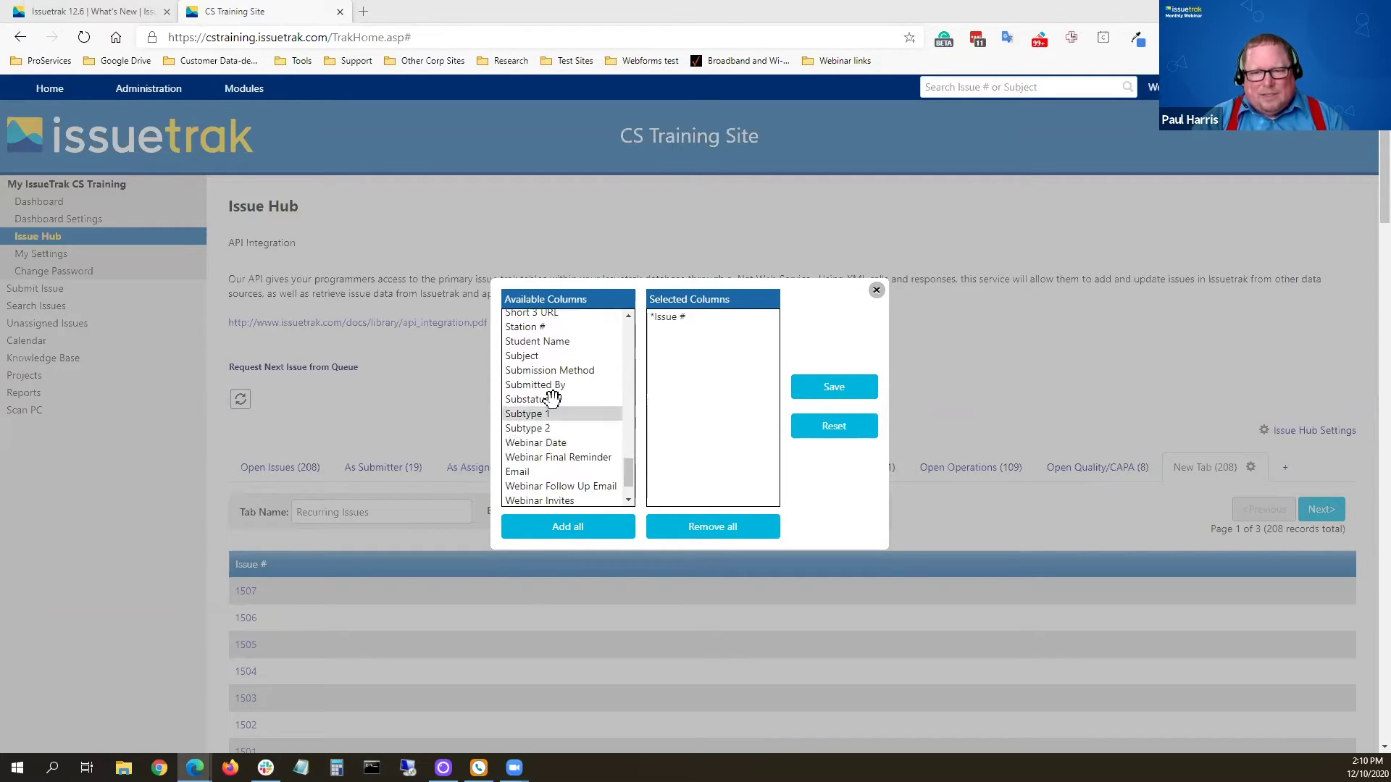
drag(560, 364, 717, 315)
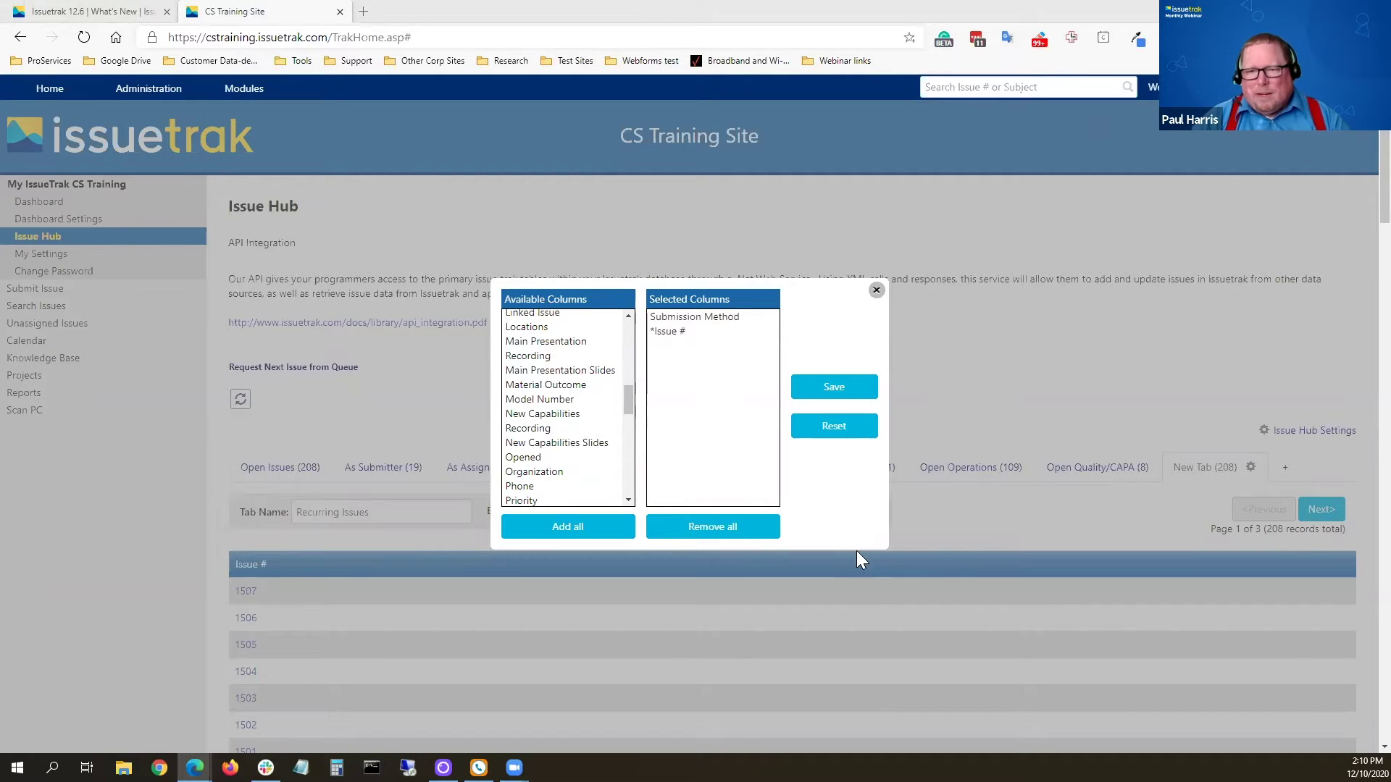
Step: Add the Last Activity, Issue type, Opened and Subject columns below Issue # in the selected columns
scroll(565, 362, up, 2)
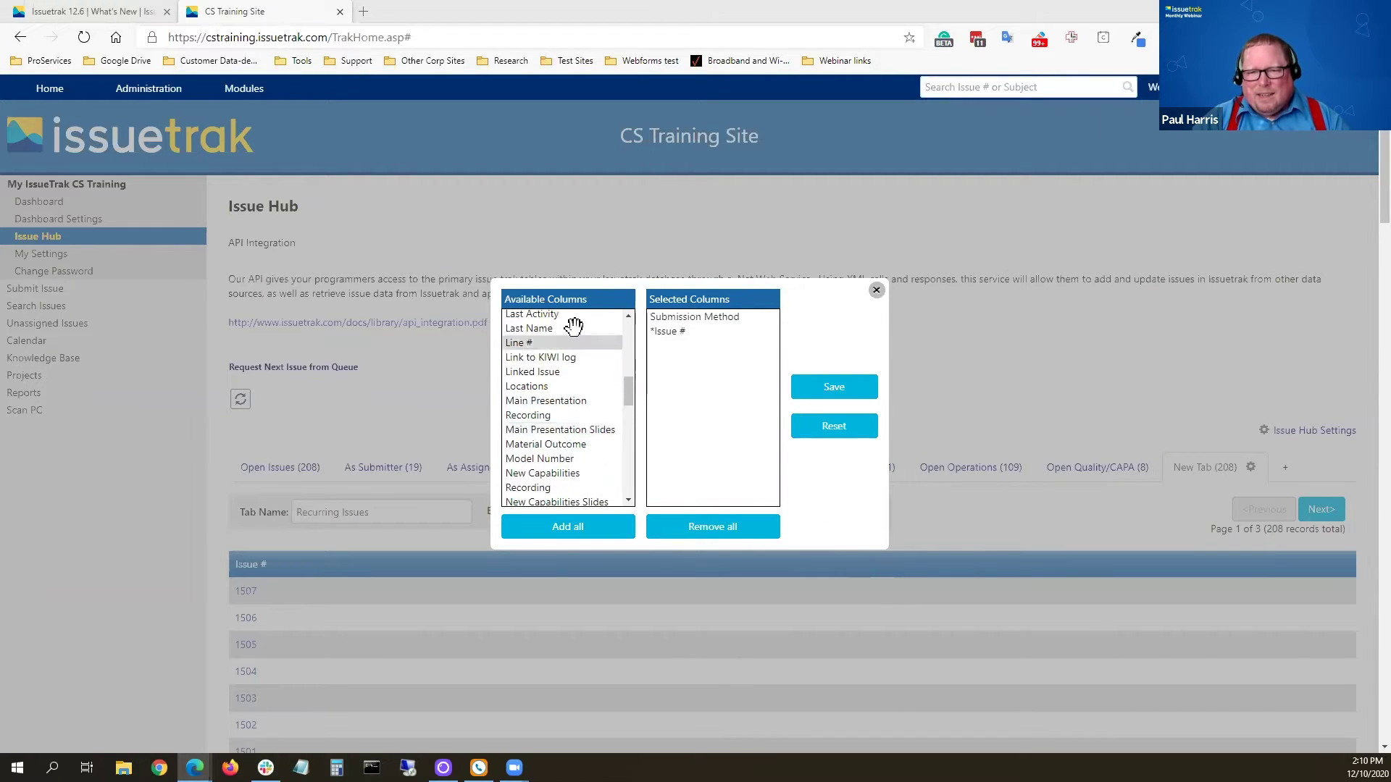
scroll(567, 366, up, 2)
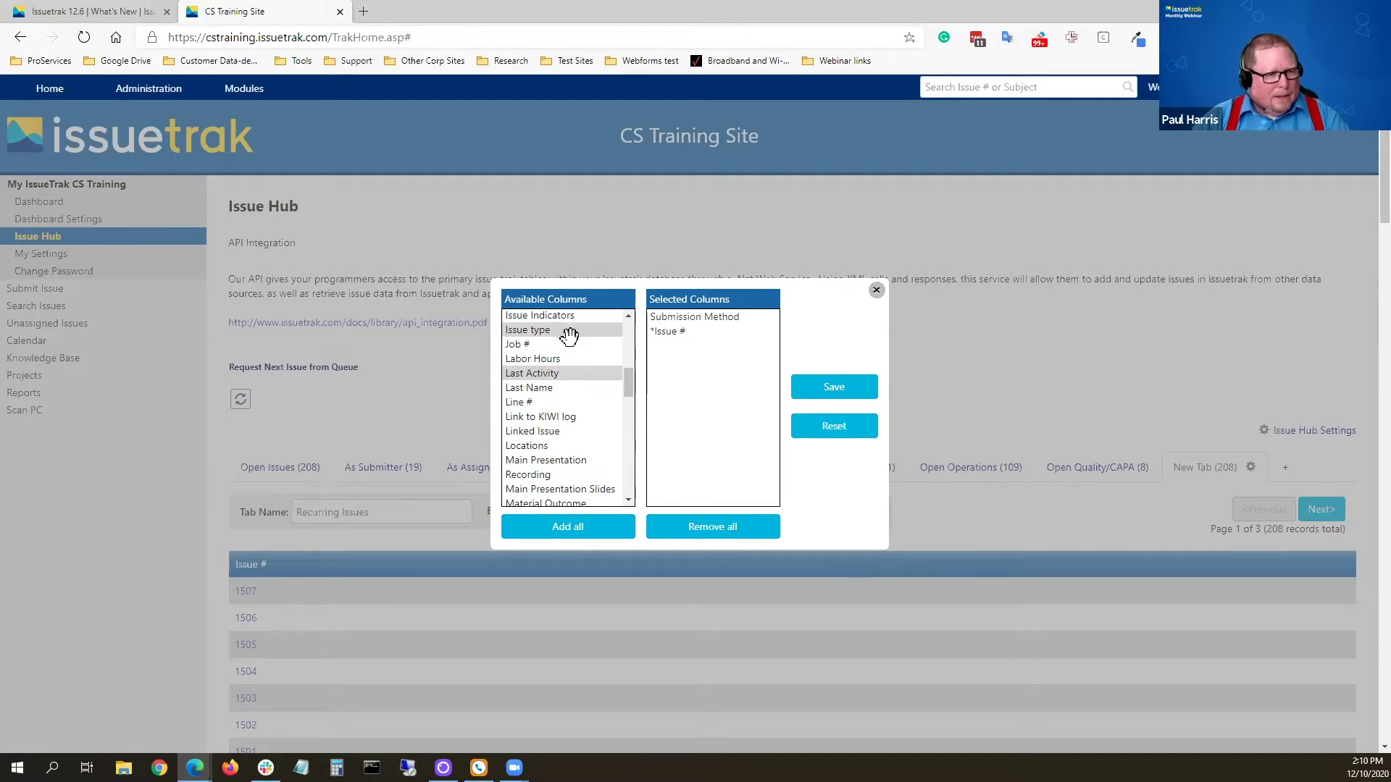
scroll(559, 445, down, 1)
scroll(559, 445, down, 5)
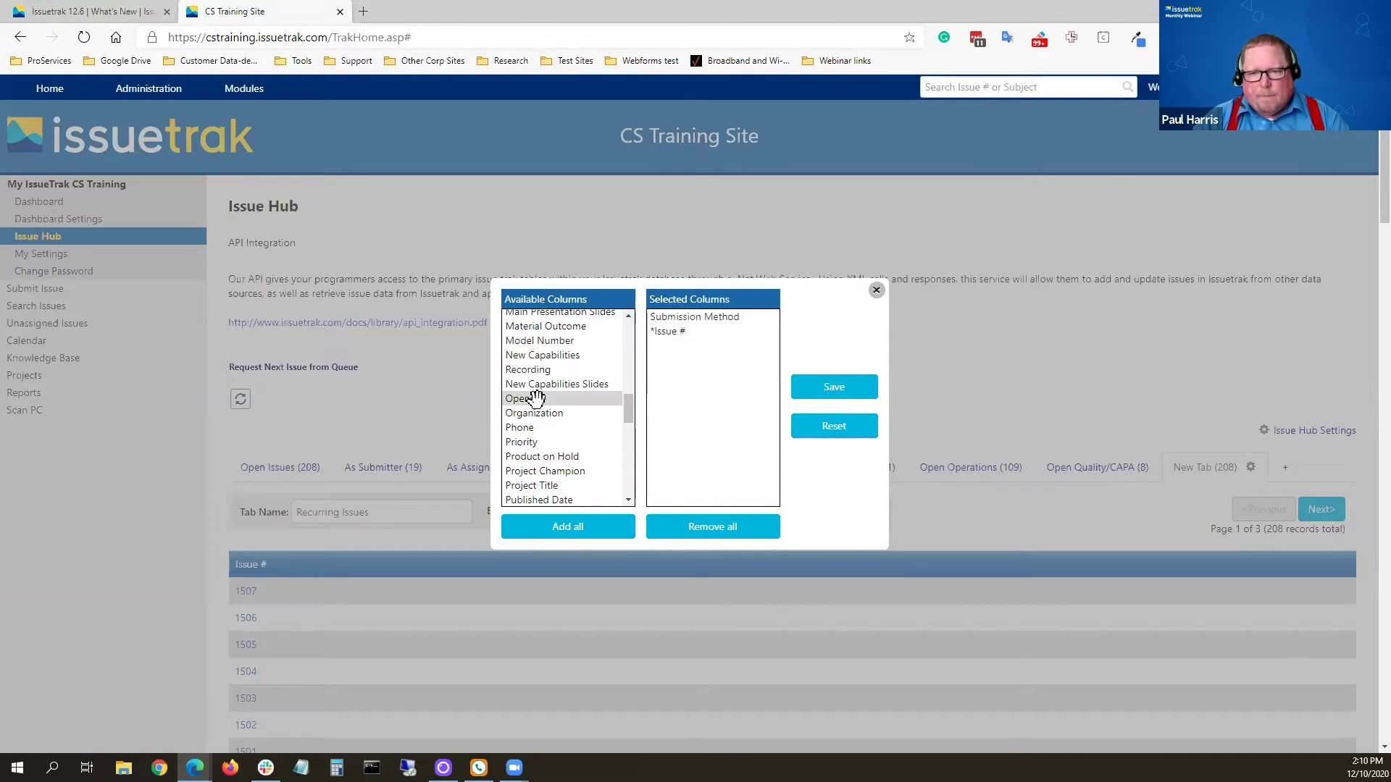
scroll(586, 400, up, 1)
scroll(587, 401, down, 7)
scroll(587, 400, down, 3)
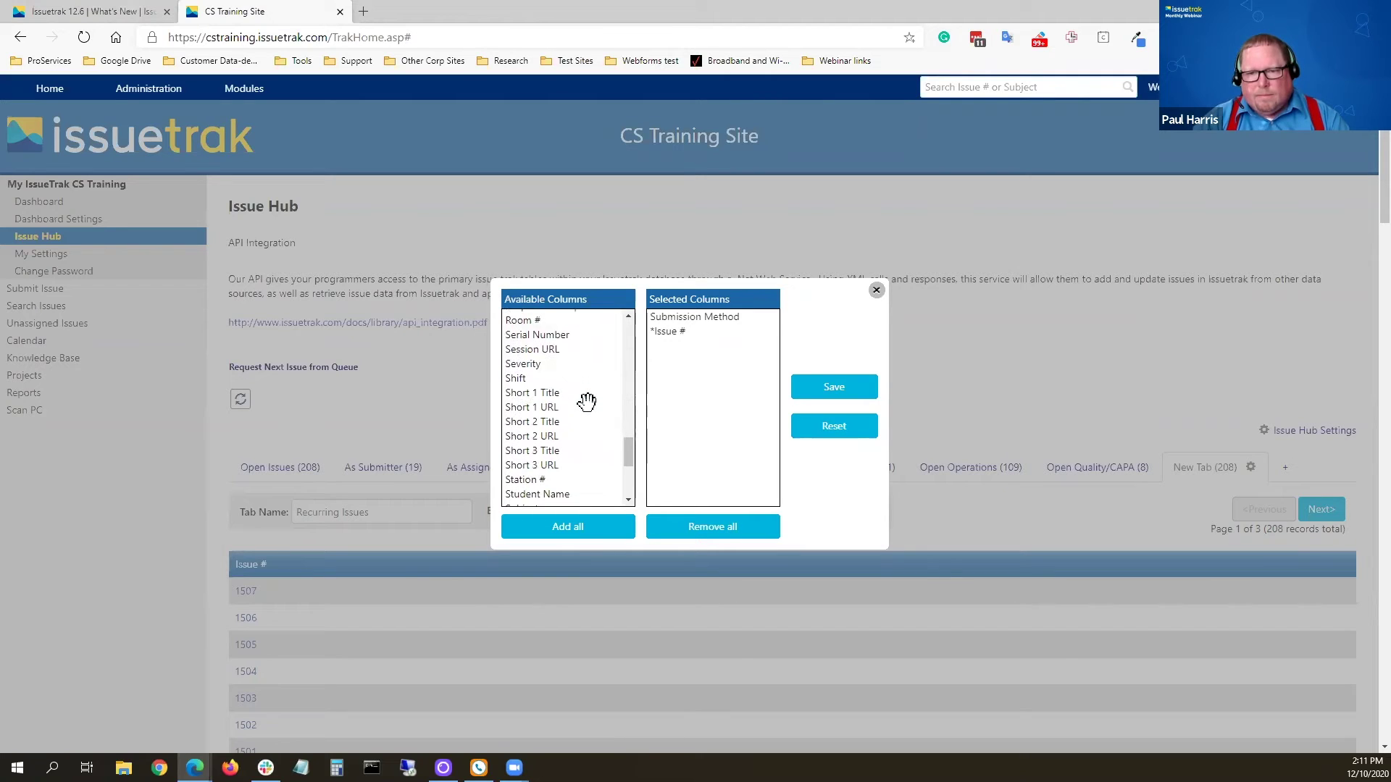
scroll(587, 400, down, 4)
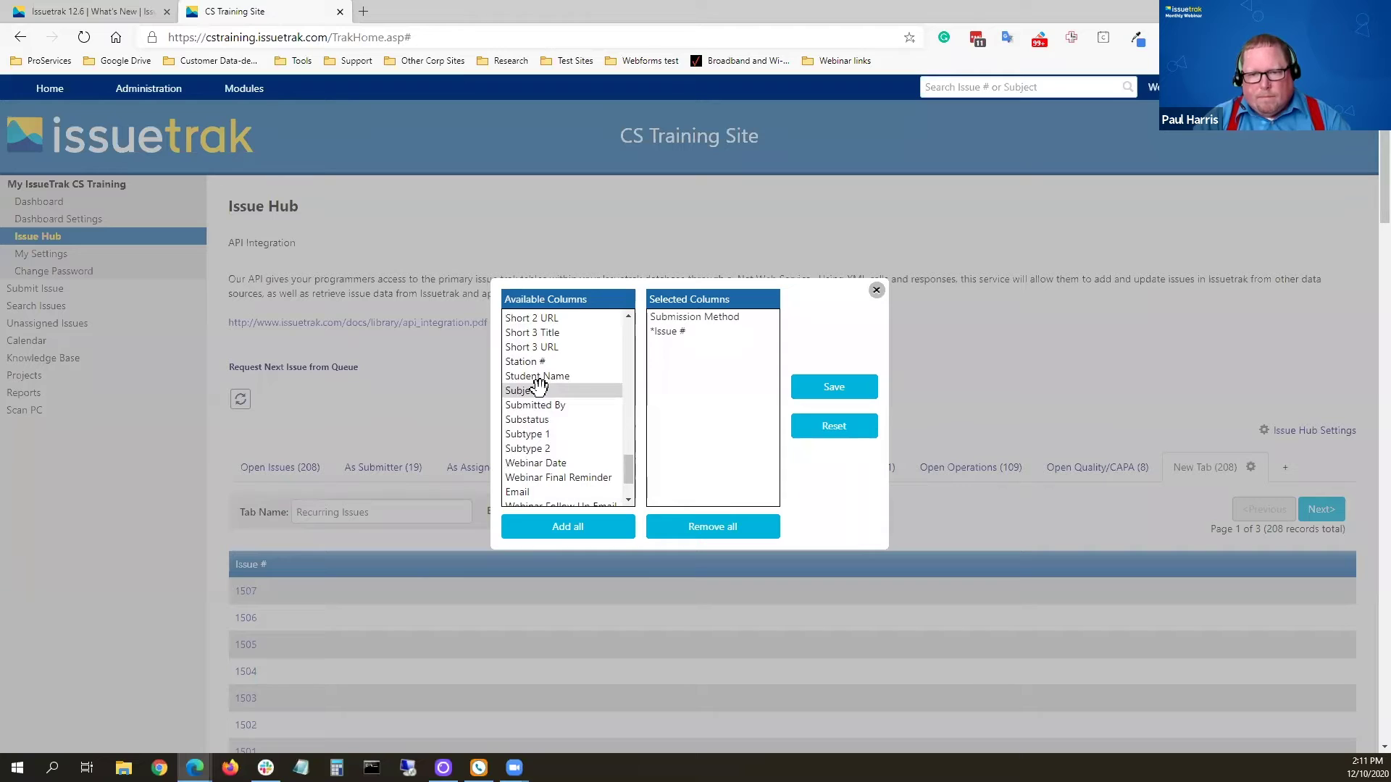
drag(568, 391, 700, 346)
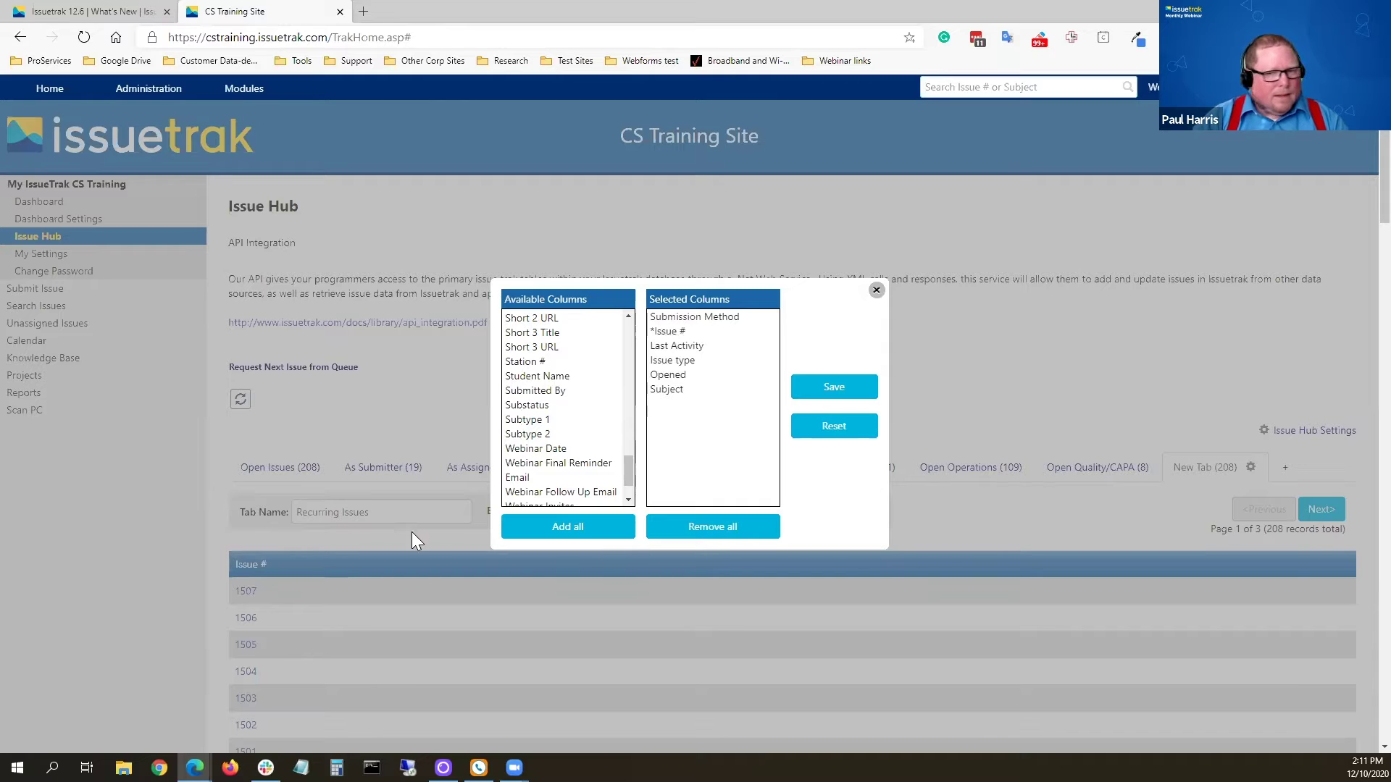
Step: Add the Assigned To column below Subject in the selected columns
scroll(580, 433, up, 3)
scroll(583, 432, up, 10)
scroll(582, 428, up, 5)
drag(562, 348, 710, 424)
Step: Add the Required By column below Assigned To in the selected columns
scroll(590, 434, down, 3)
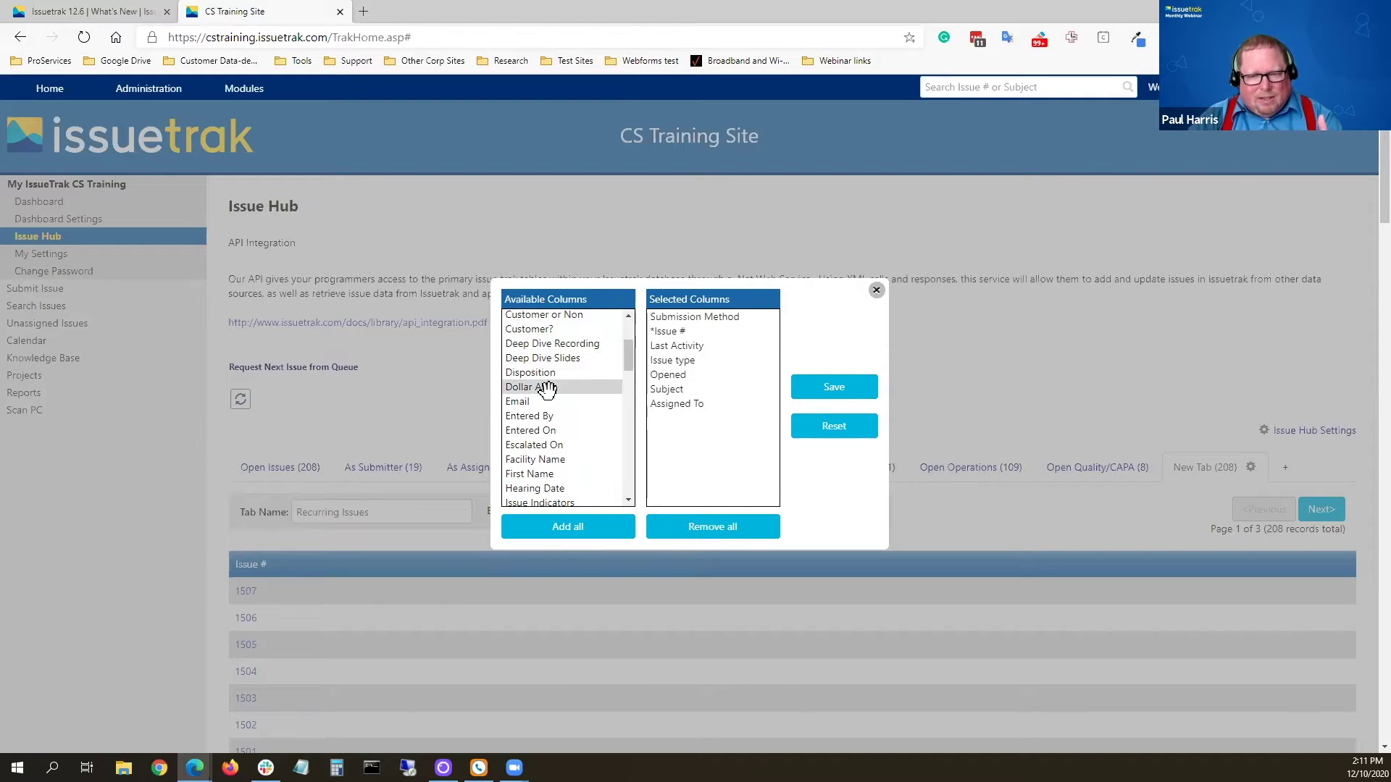
scroll(544, 483, down, 1)
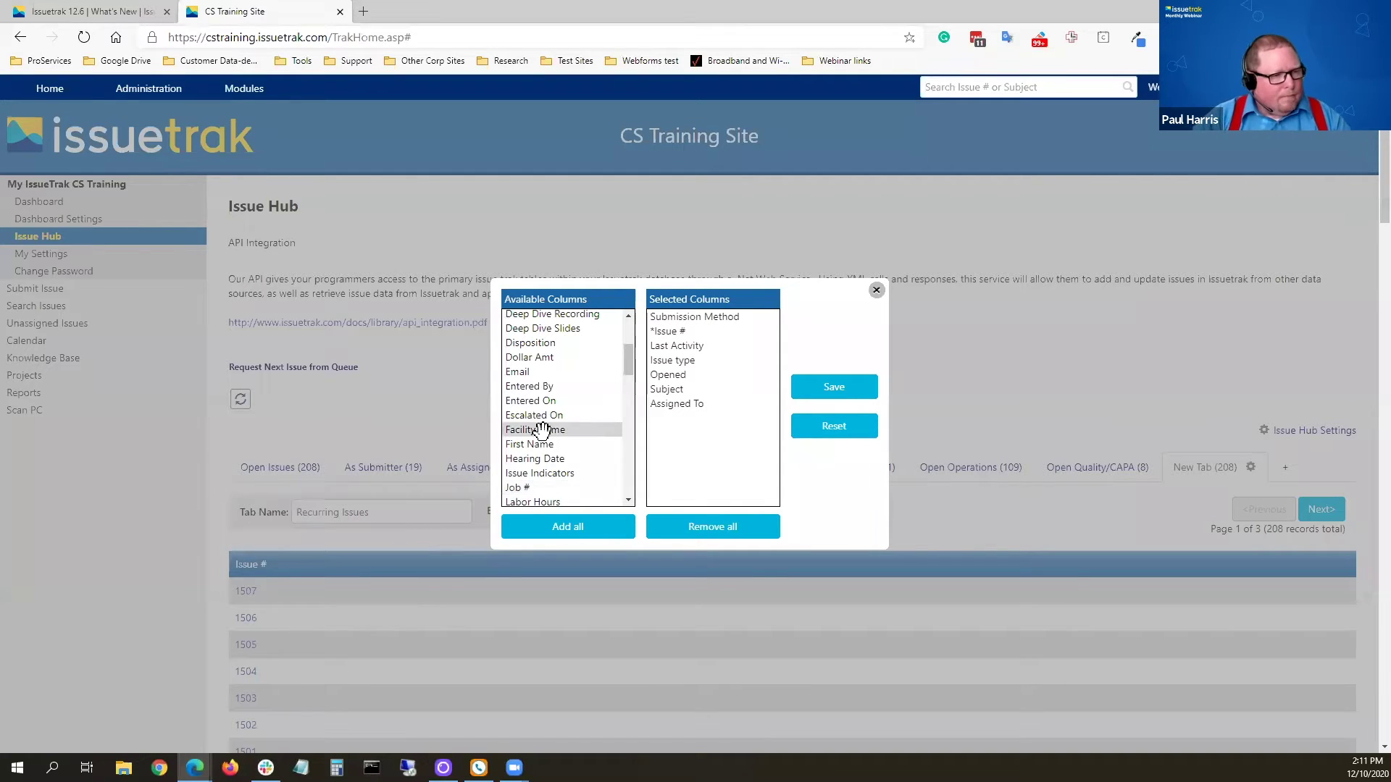
scroll(542, 430, down, 4)
scroll(542, 429, down, 5)
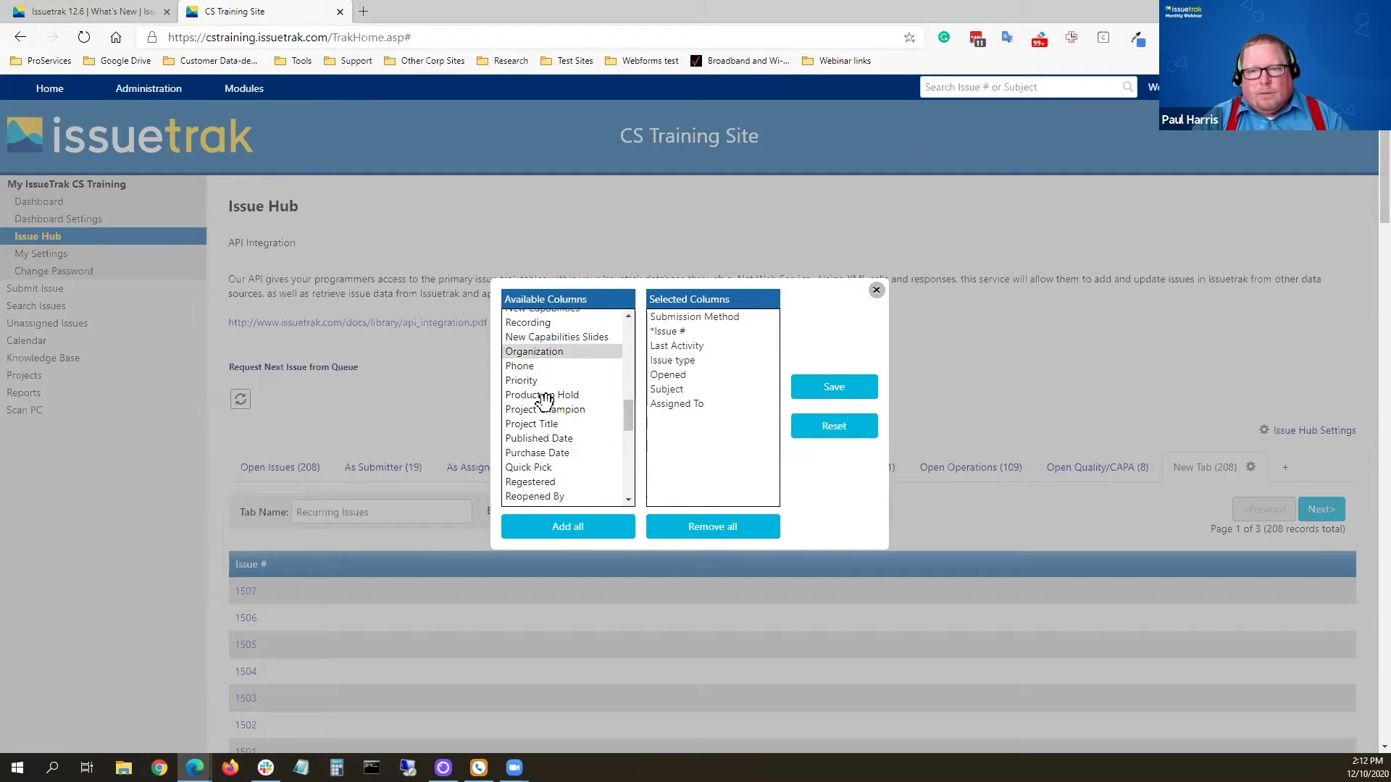
scroll(552, 426, down, 1)
drag(572, 494, 720, 419)
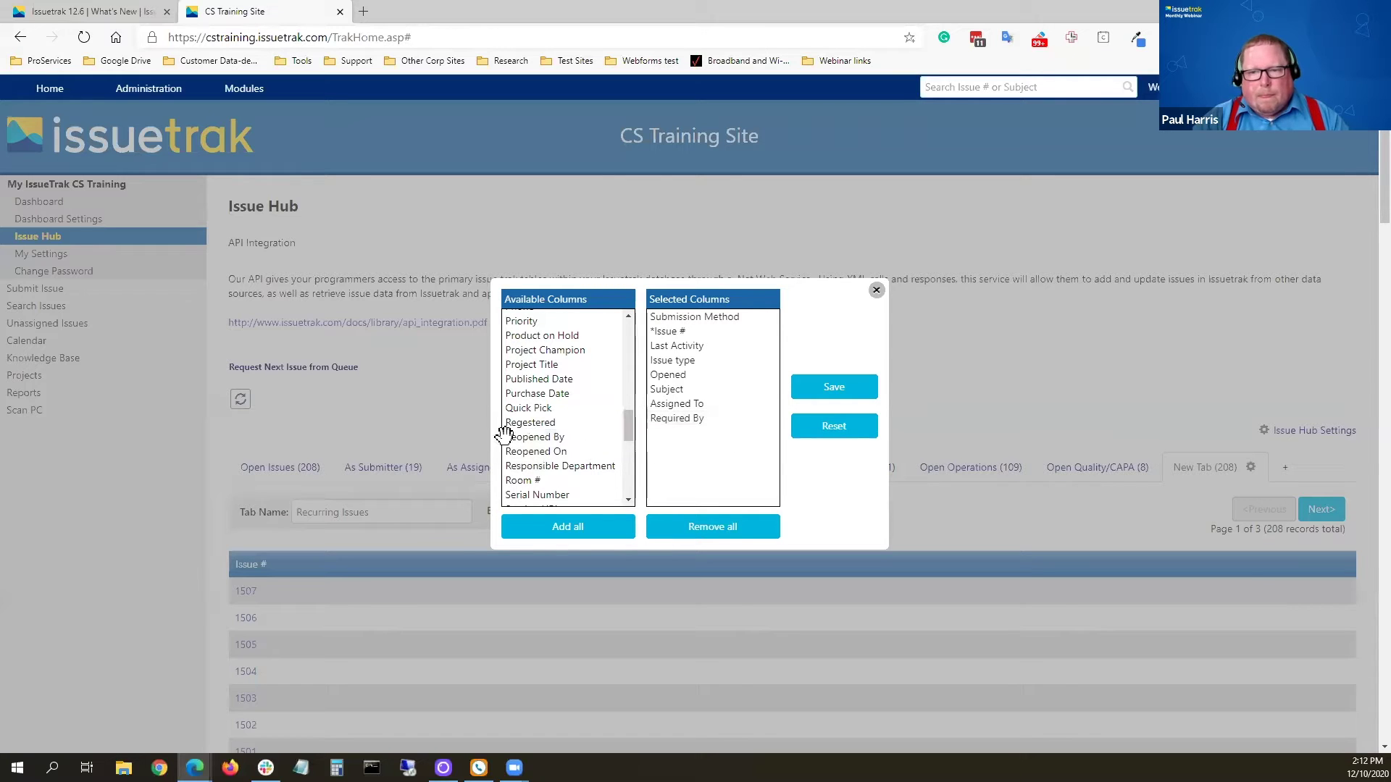
Step: Add the Substatus column below Required By and save the tab's column selection
scroll(552, 446, up, 4)
scroll(554, 450, up, 2)
scroll(555, 450, down, 10)
scroll(554, 450, down, 4)
drag(611, 420, 731, 435)
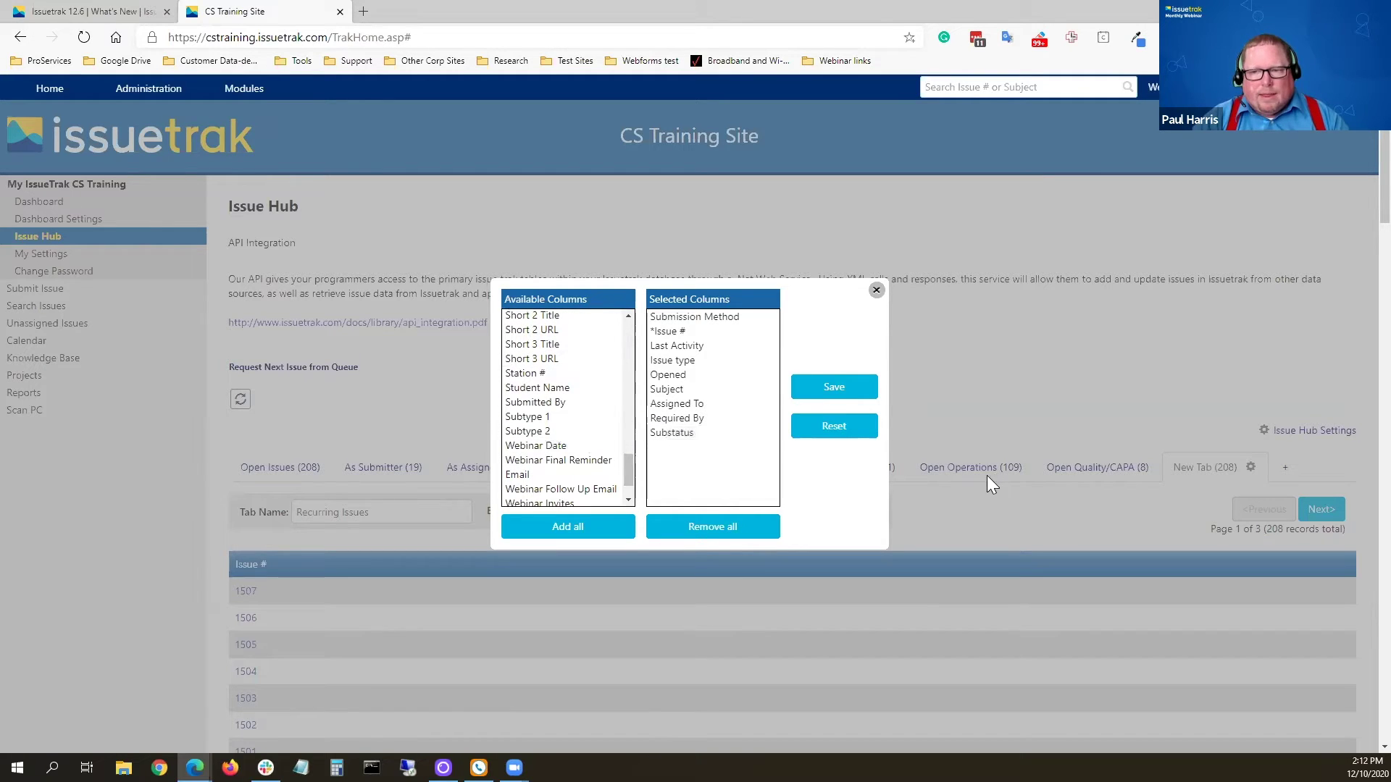
click(849, 388)
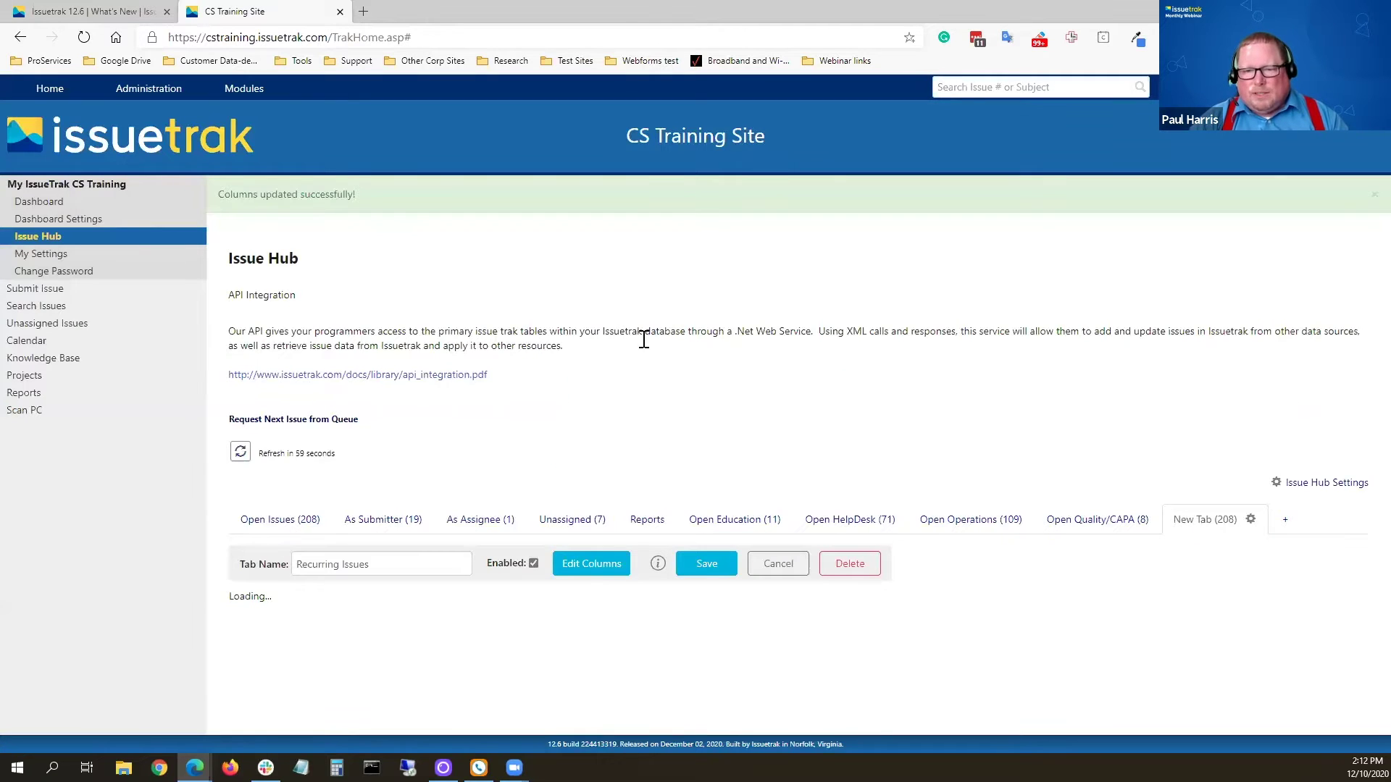
Step: Filter the Submission Method column by "recur" and save the Recurring Issues tab
scroll(954, 393, down, 7)
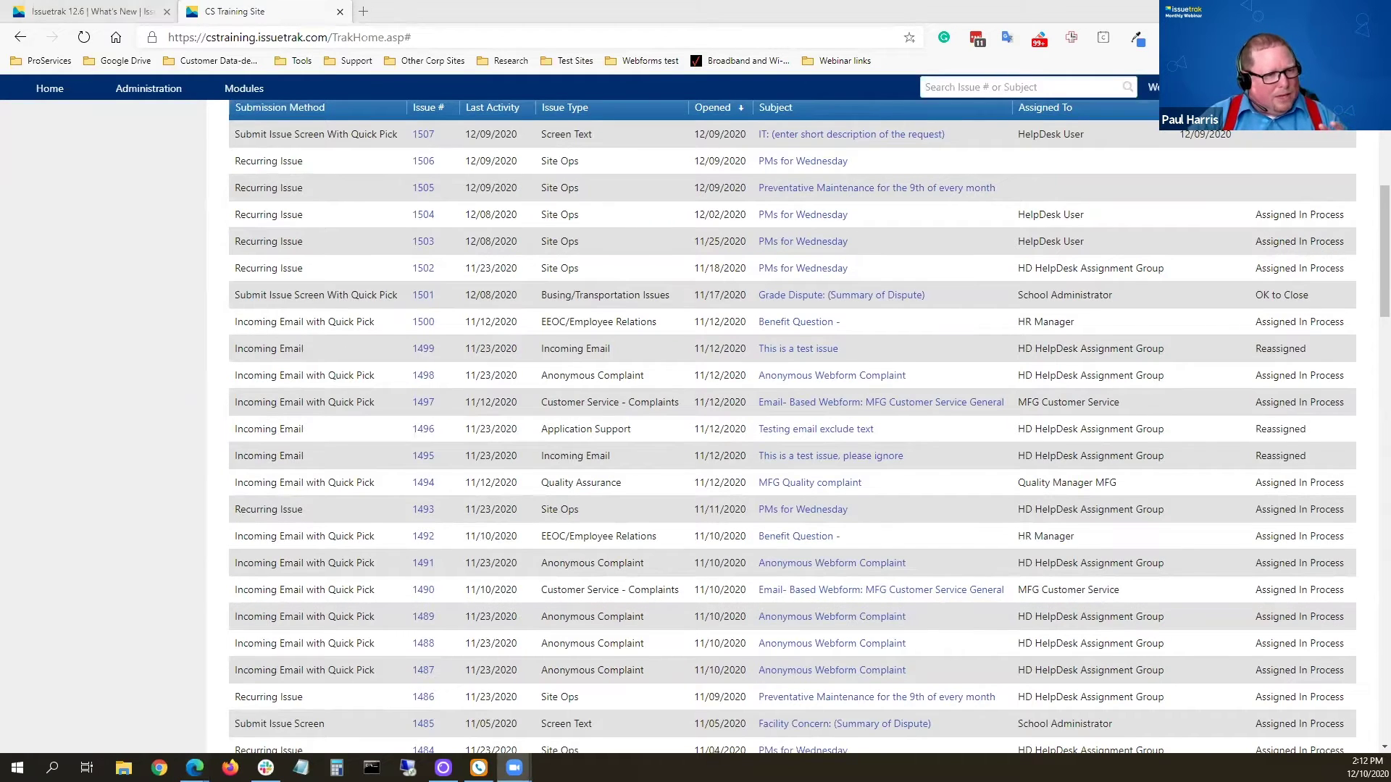
scroll(605, 275, up, 4)
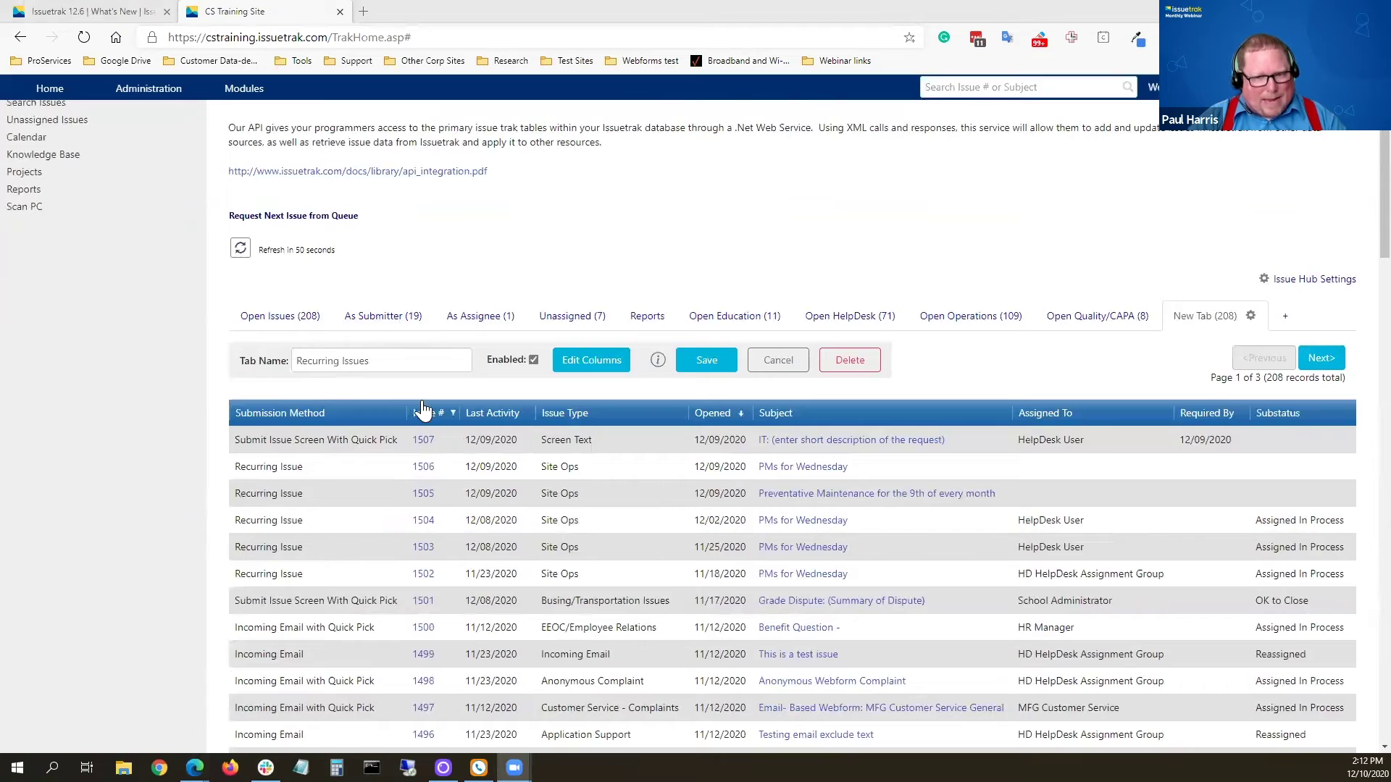
click(400, 414)
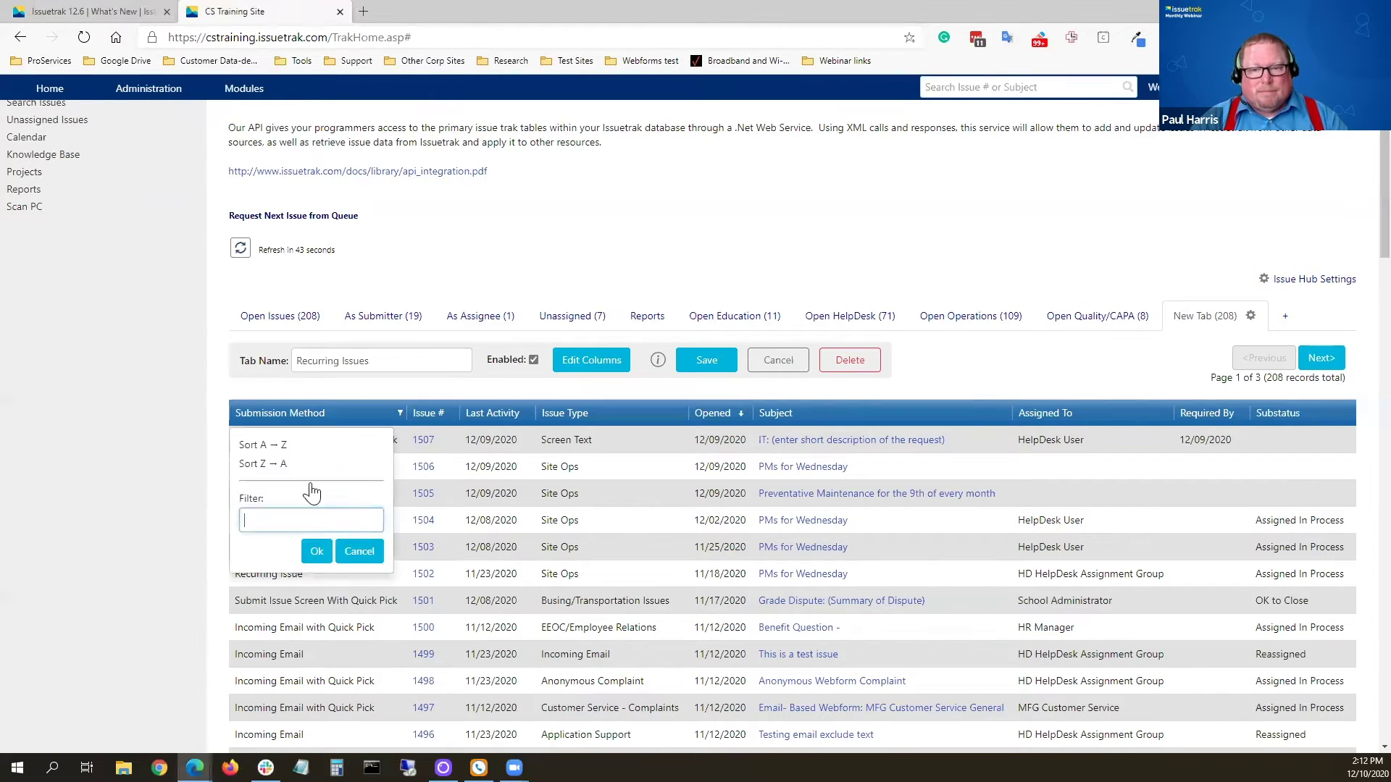
text(recur)
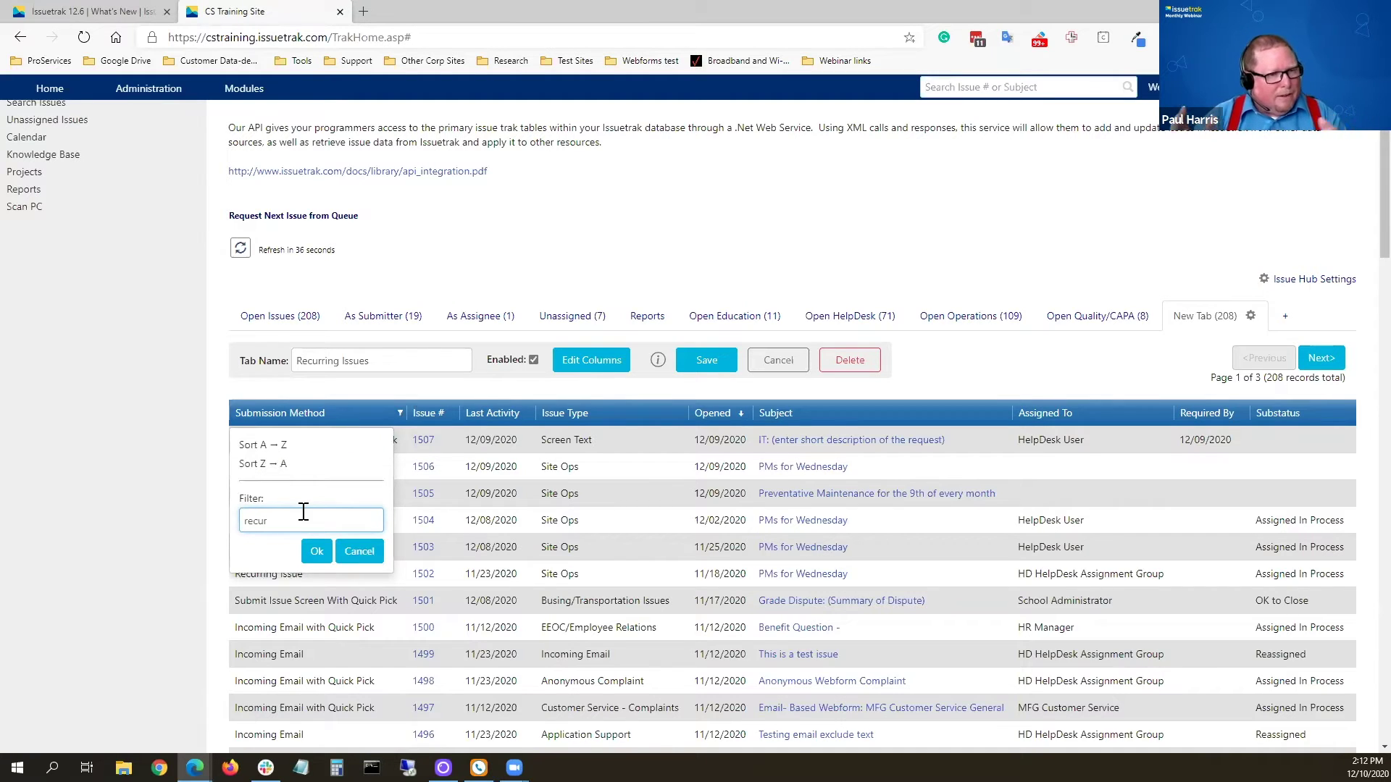
click(314, 552)
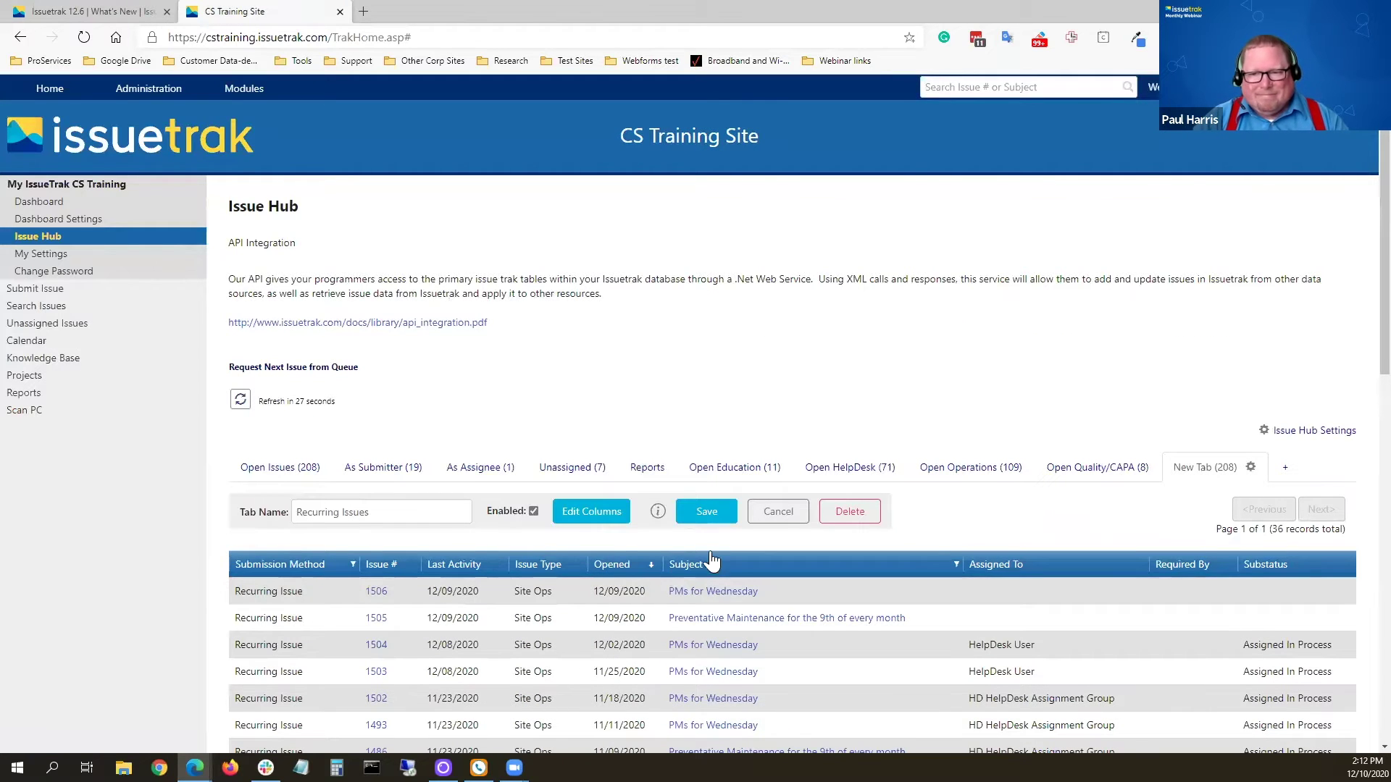
scroll(711, 549, down, 3)
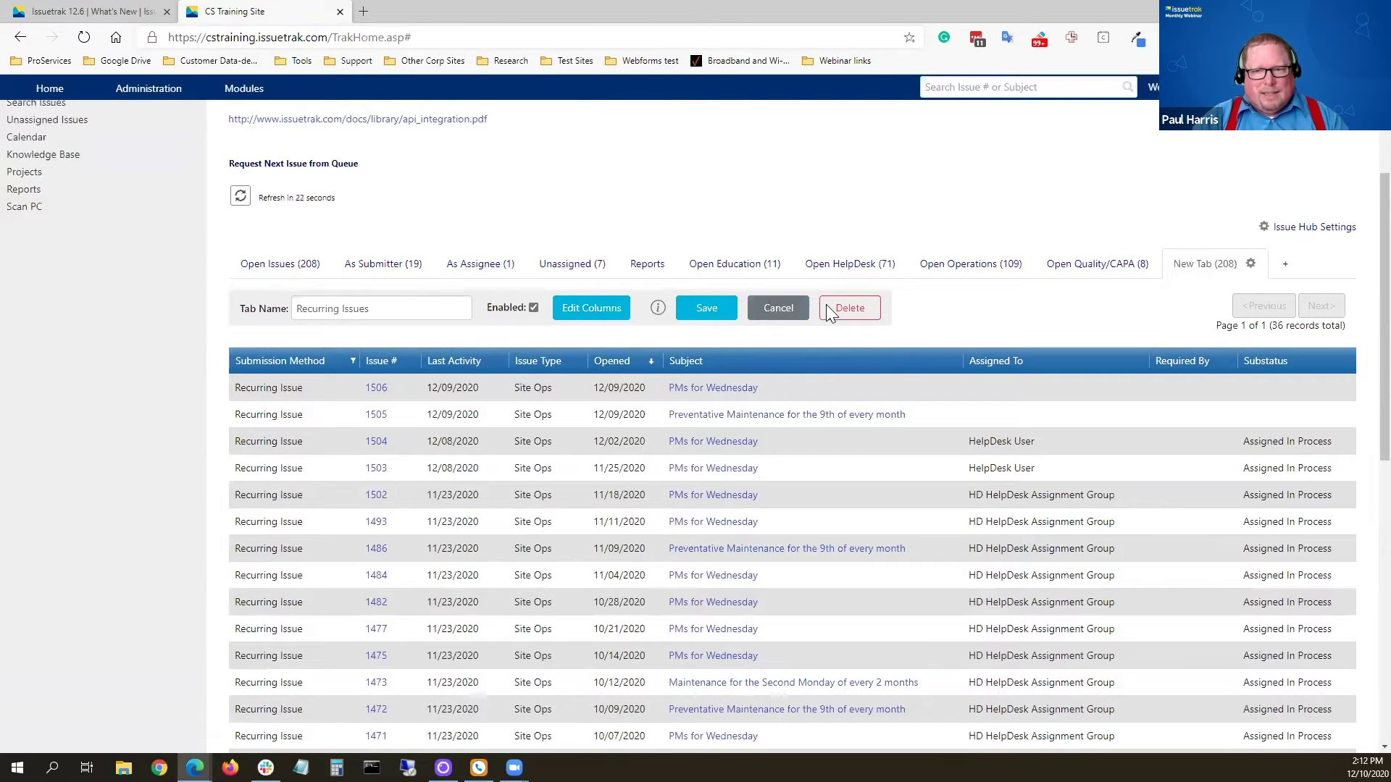
click(703, 313)
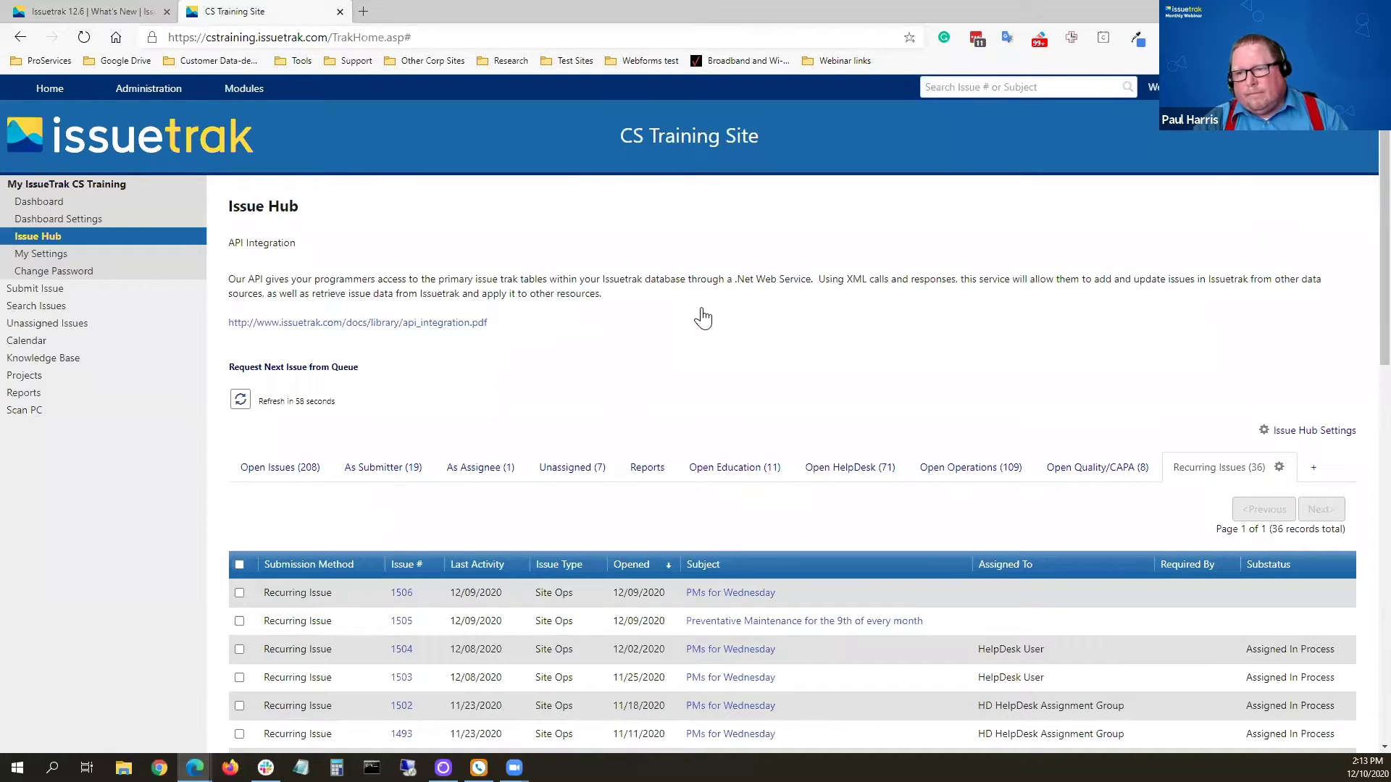
Step: Look through the whole issue list in the saved Recurring Issues tab
scroll(694, 498, down, 5)
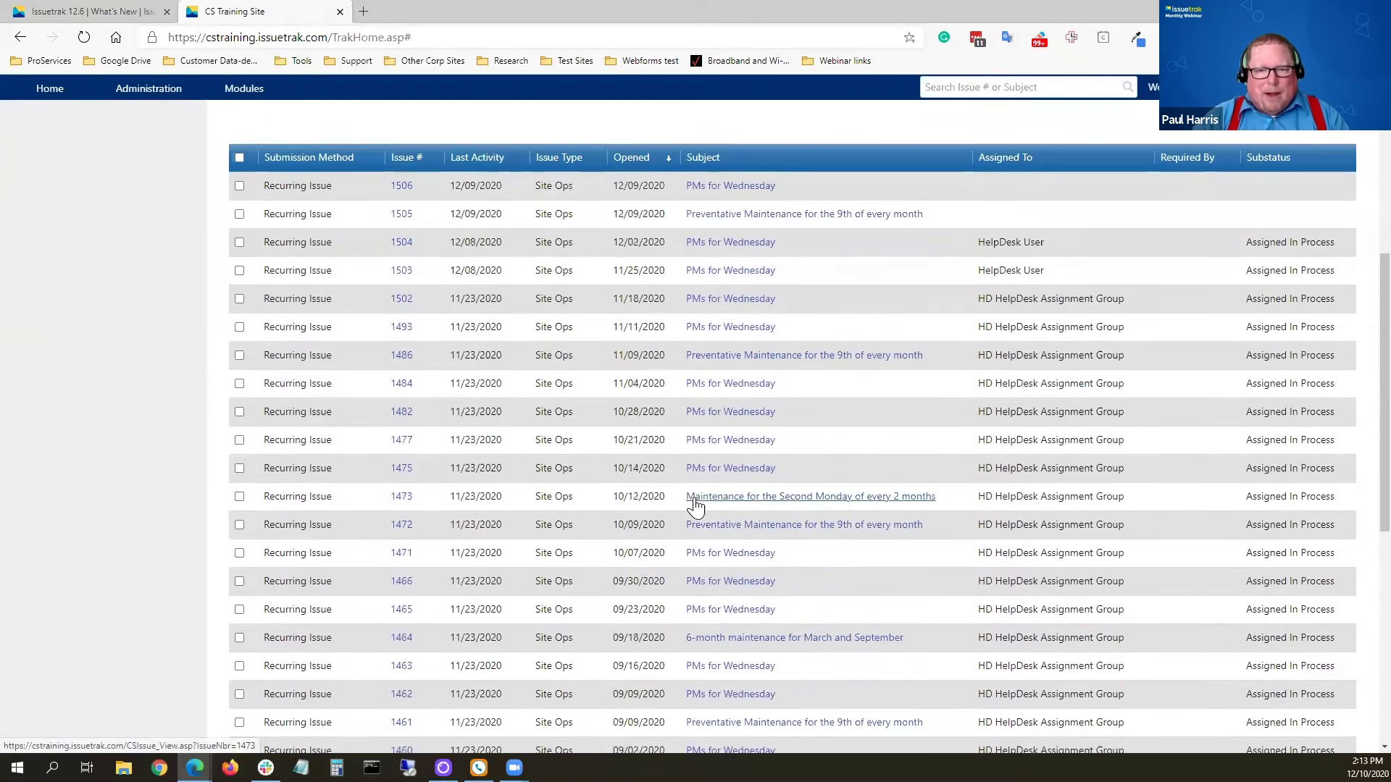
scroll(694, 497, down, 5)
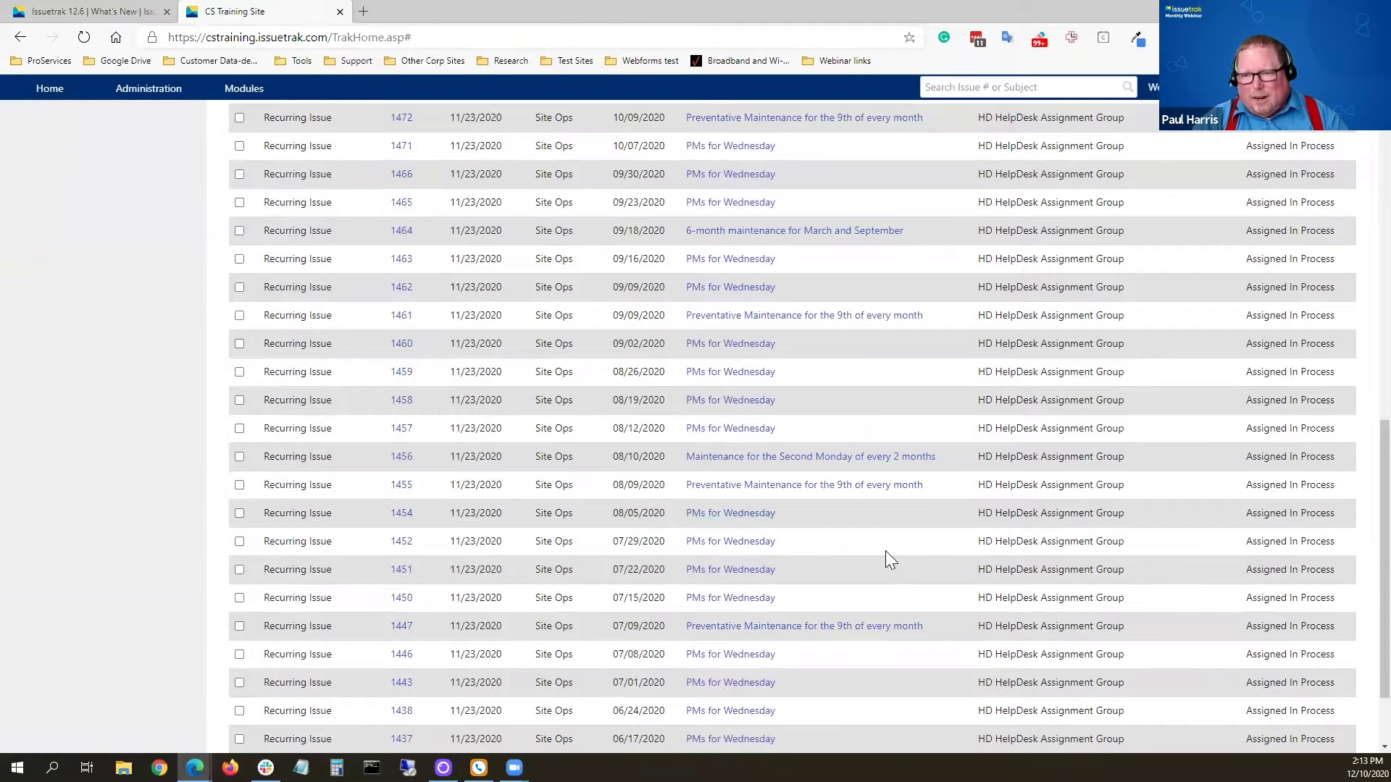
scroll(886, 554, down, 2)
scroll(887, 554, up, 3)
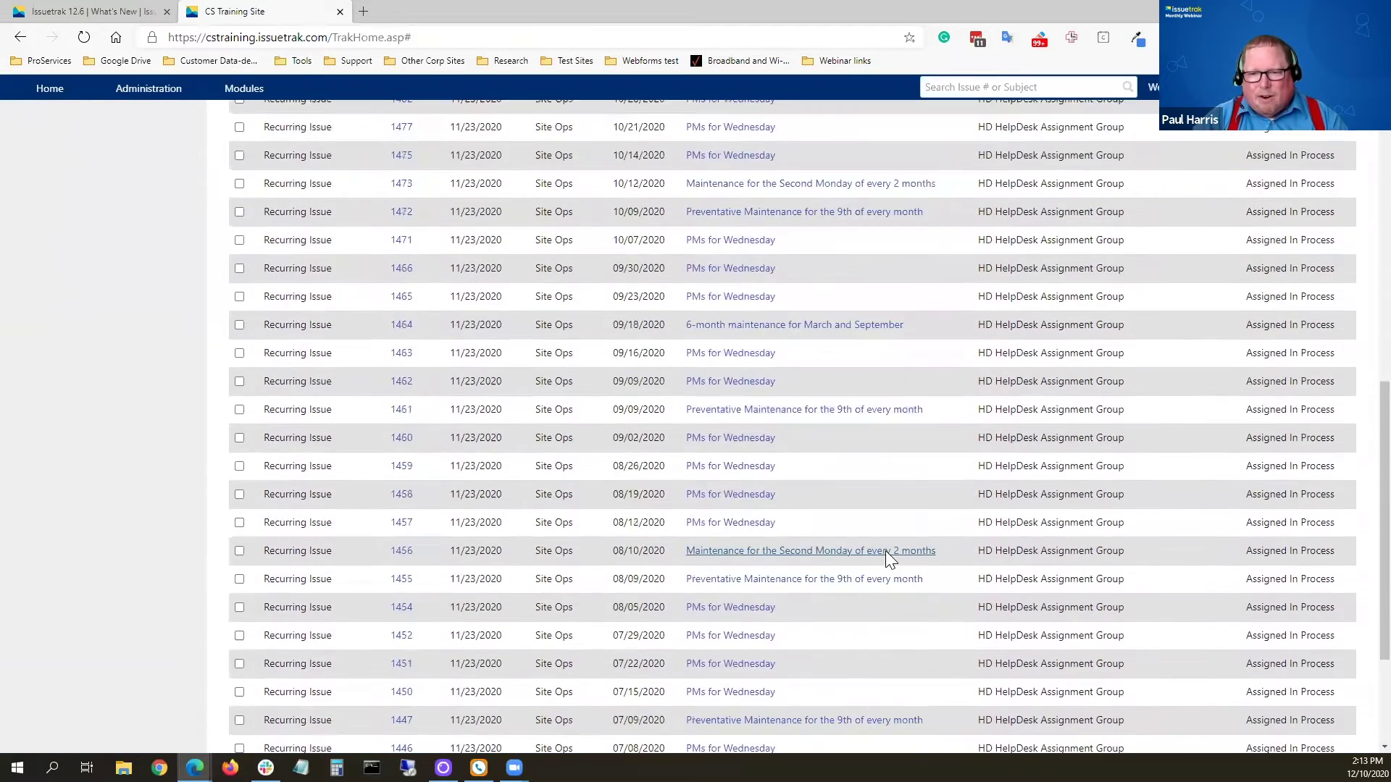
scroll(885, 551, up, 10)
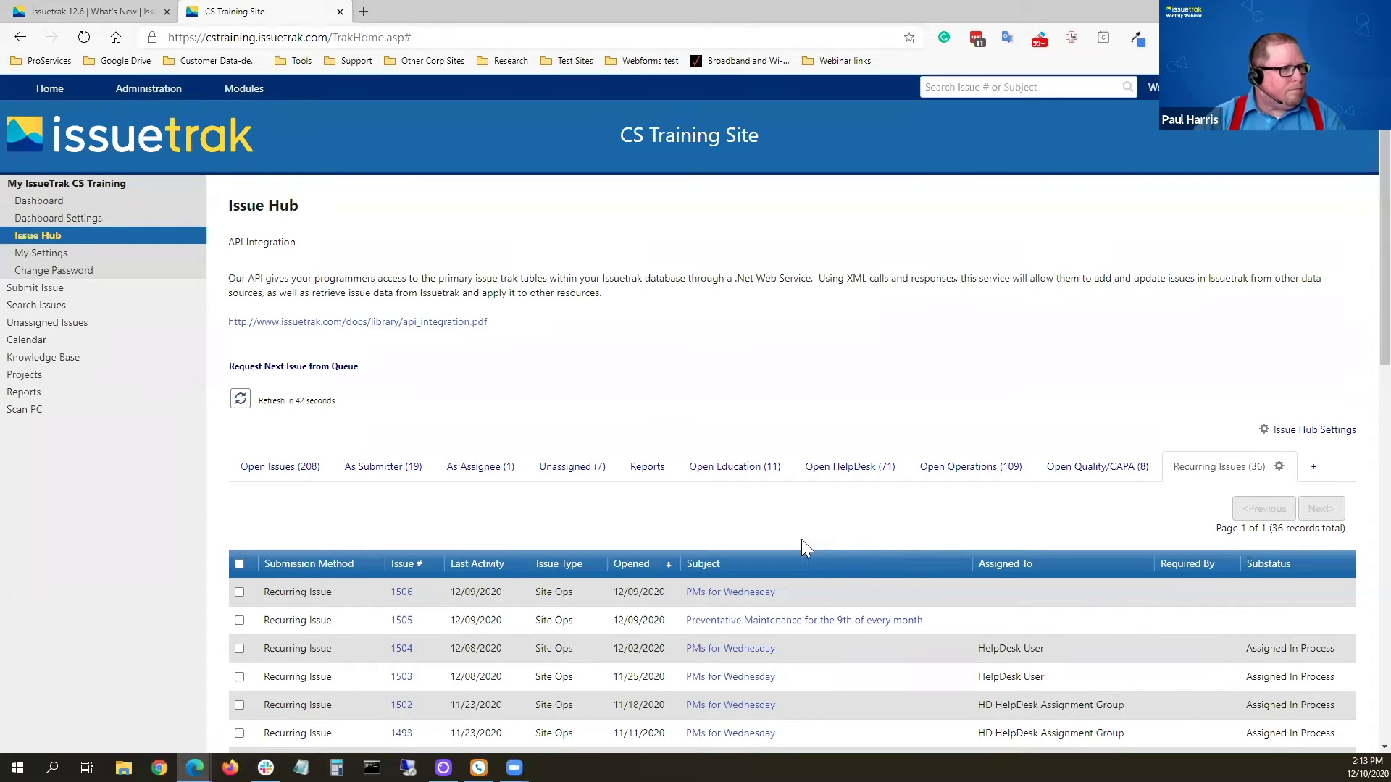
scroll(1278, 691, down, 1)
scroll(1278, 691, down, 4)
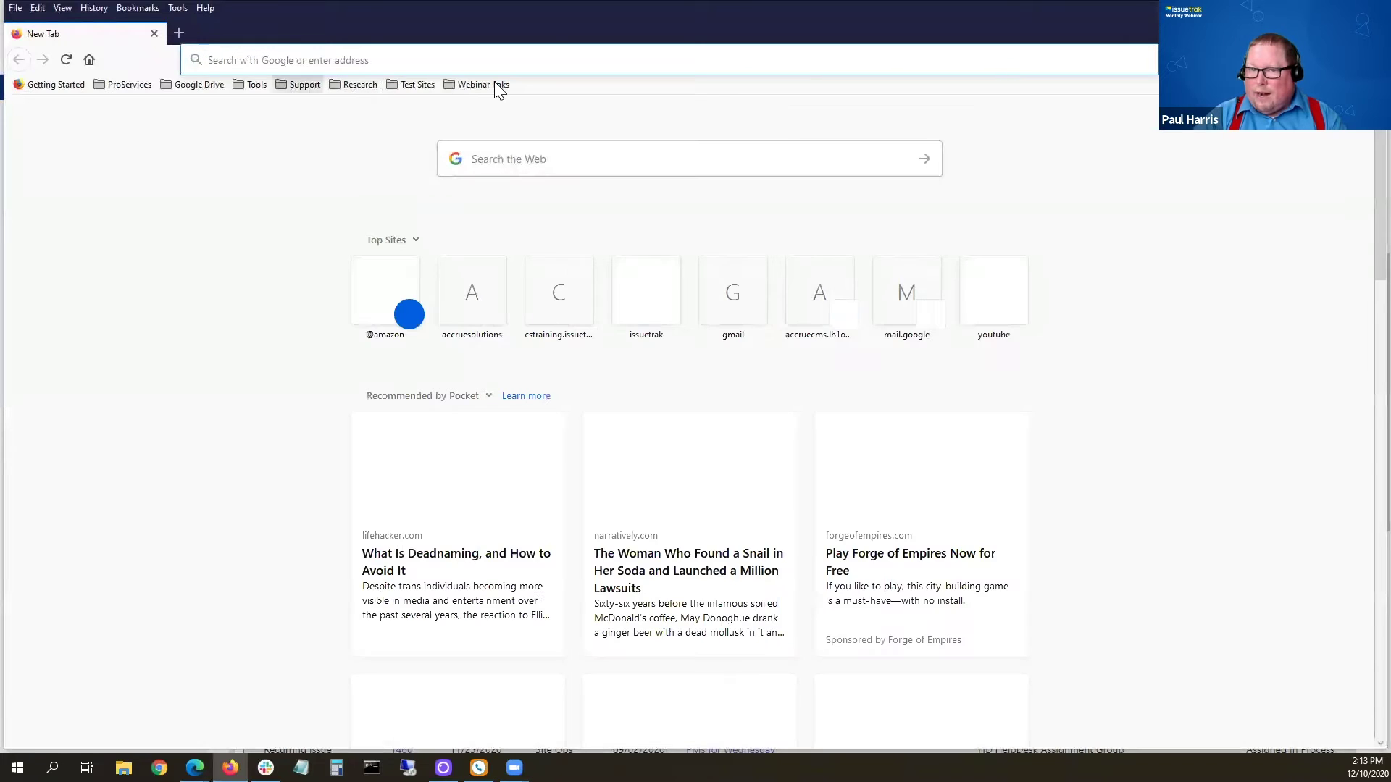
Step: In Firefox, open the bookmarked CS Training Site and sign in, filling the user ID and password from the saved CSTraining_ UserA login
click(492, 84)
click(509, 103)
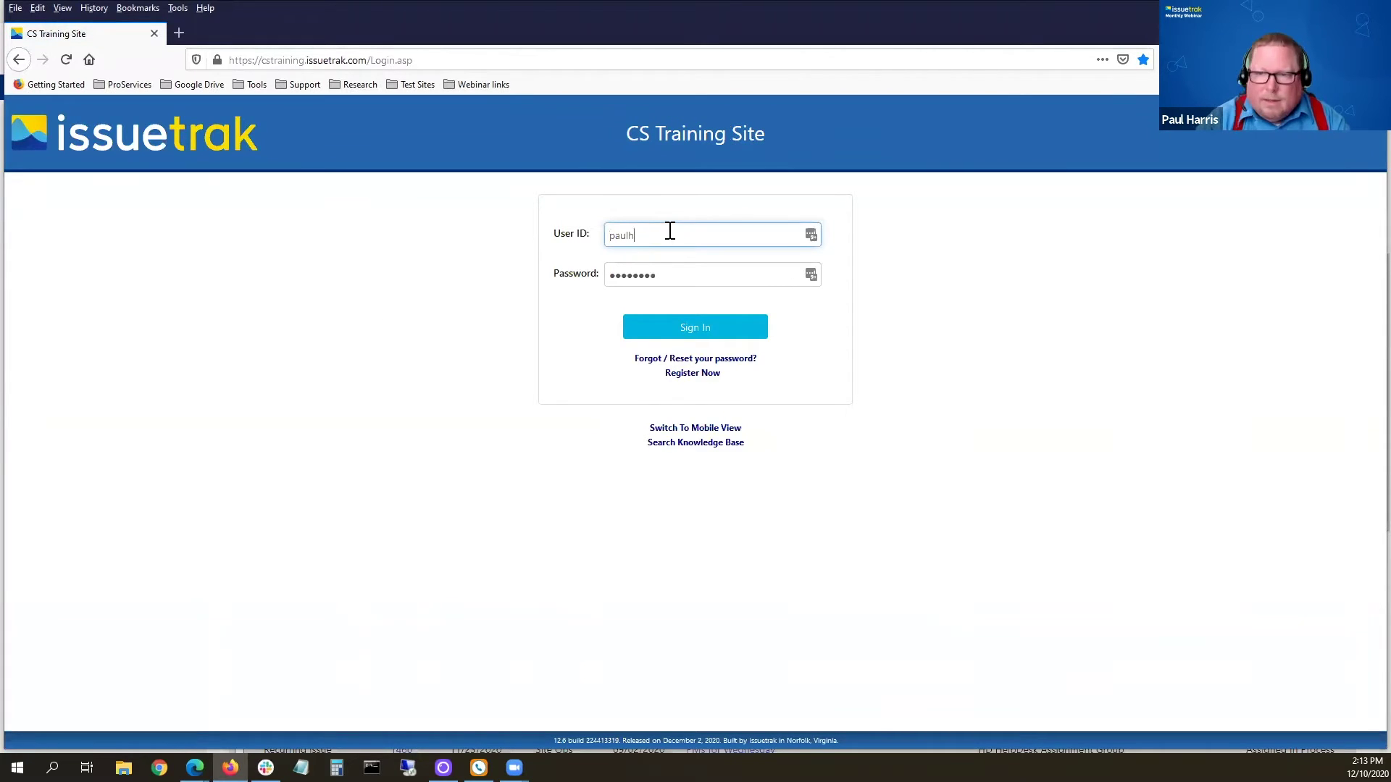
click(811, 236)
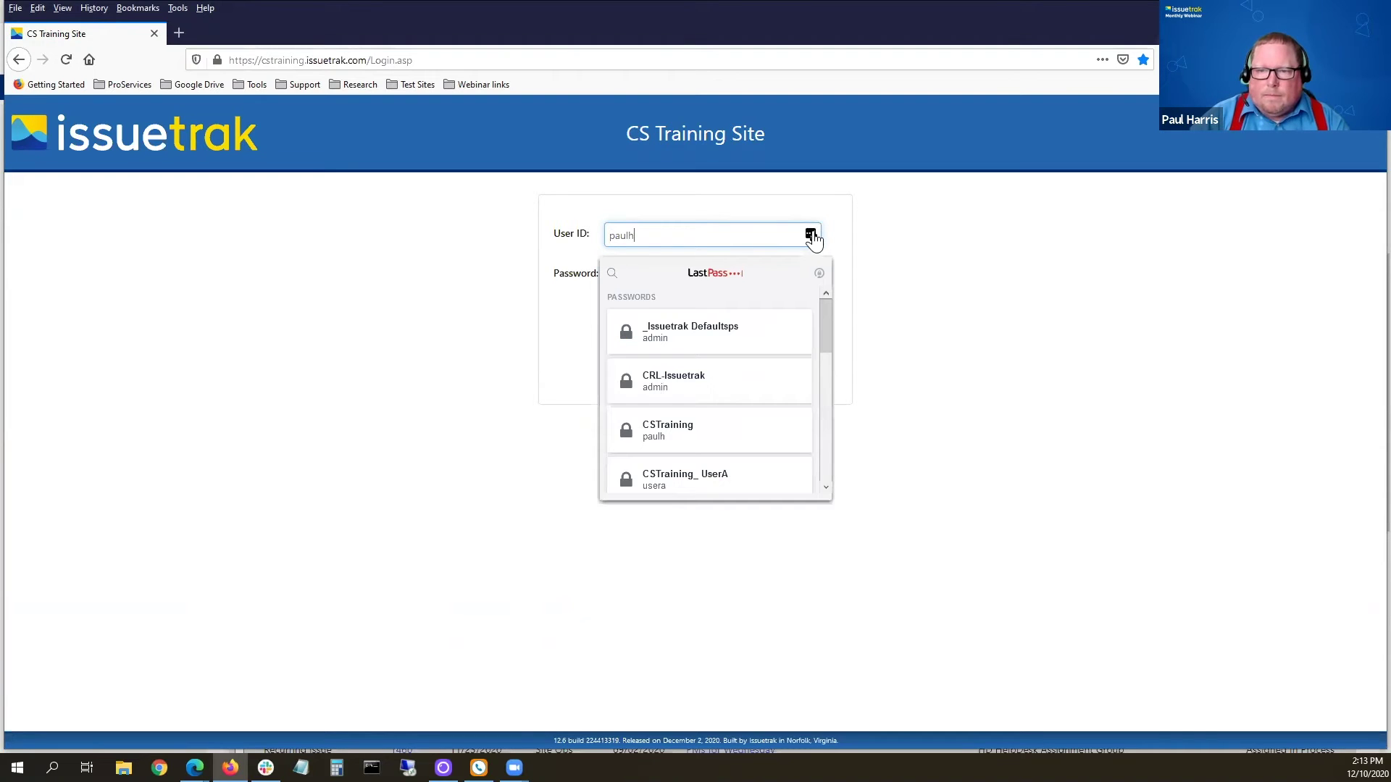
click(710, 490)
click(721, 341)
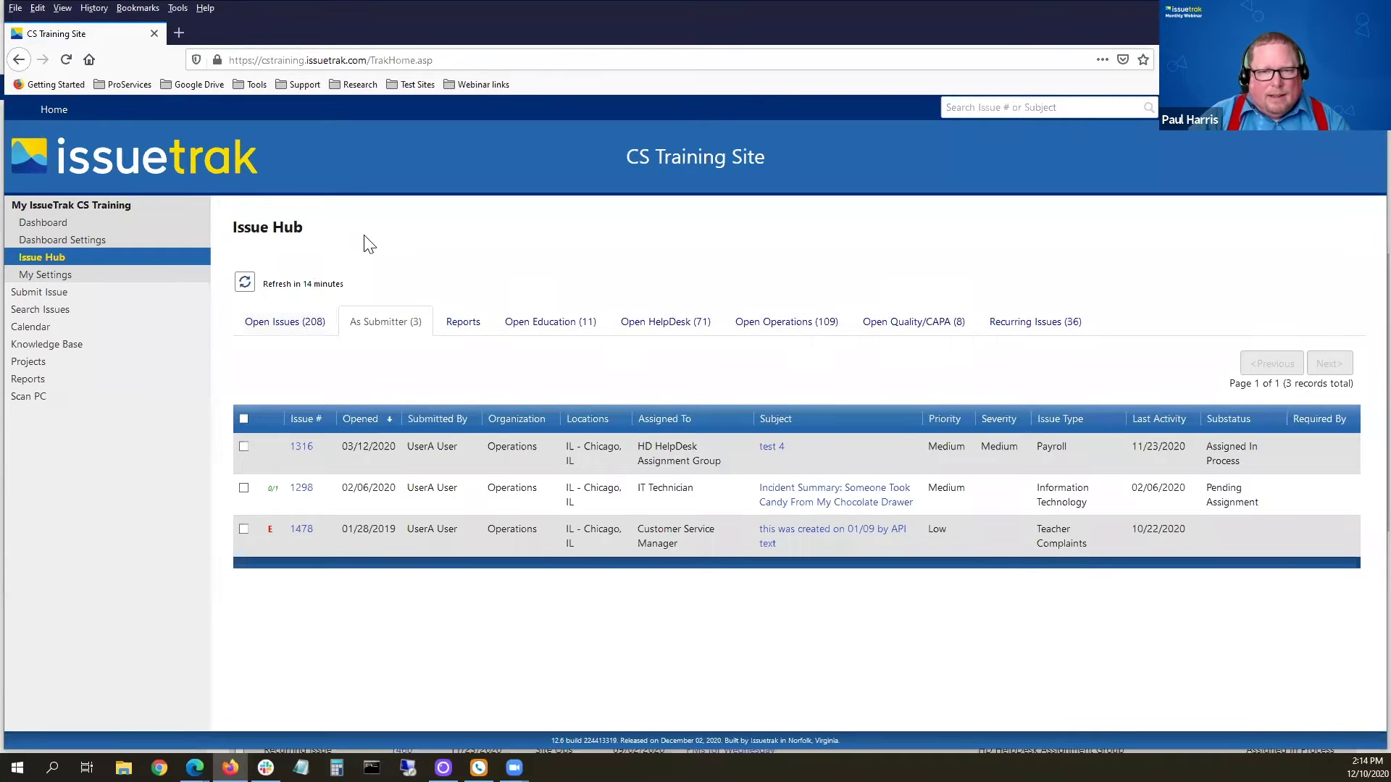
Step: Show the Recurring Issues tab in this user's Issue Hub and look through its issue list
click(1059, 326)
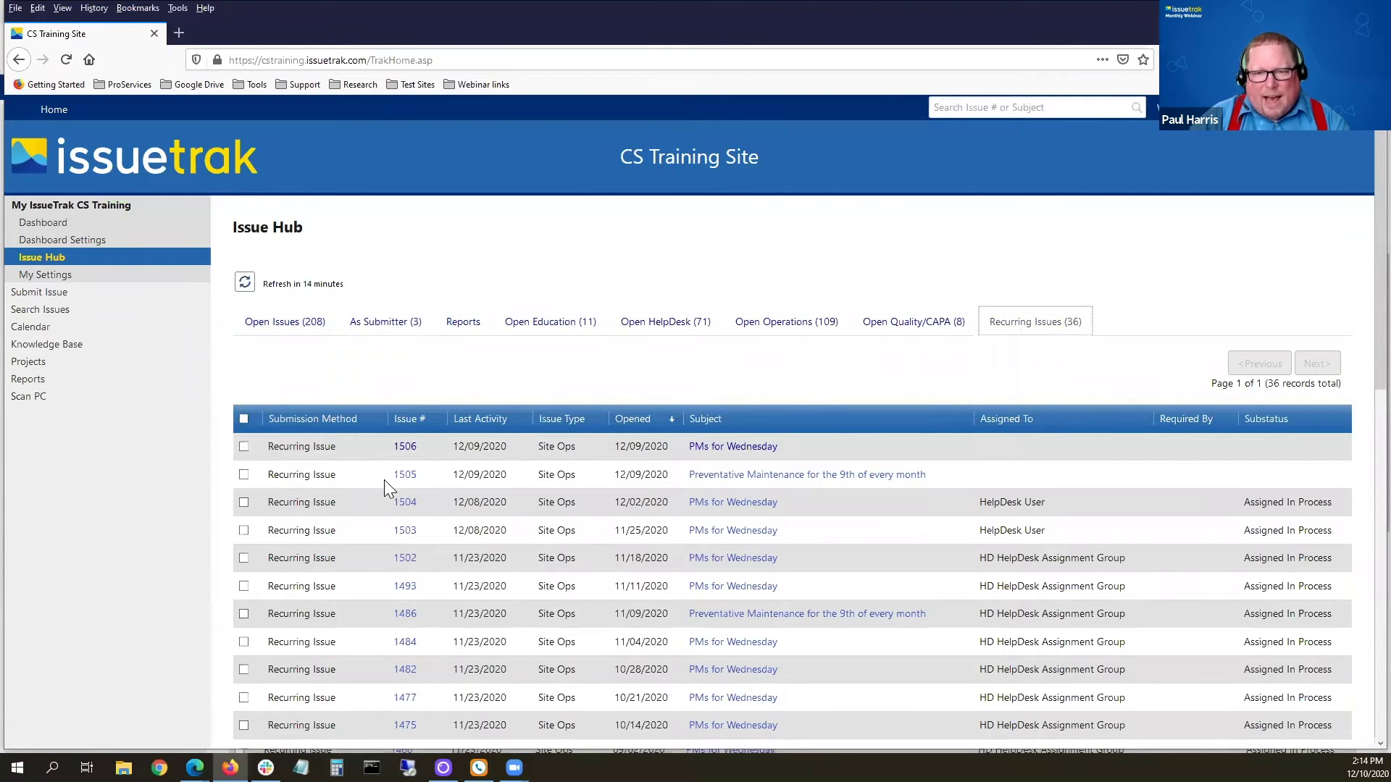
scroll(384, 479, down, 10)
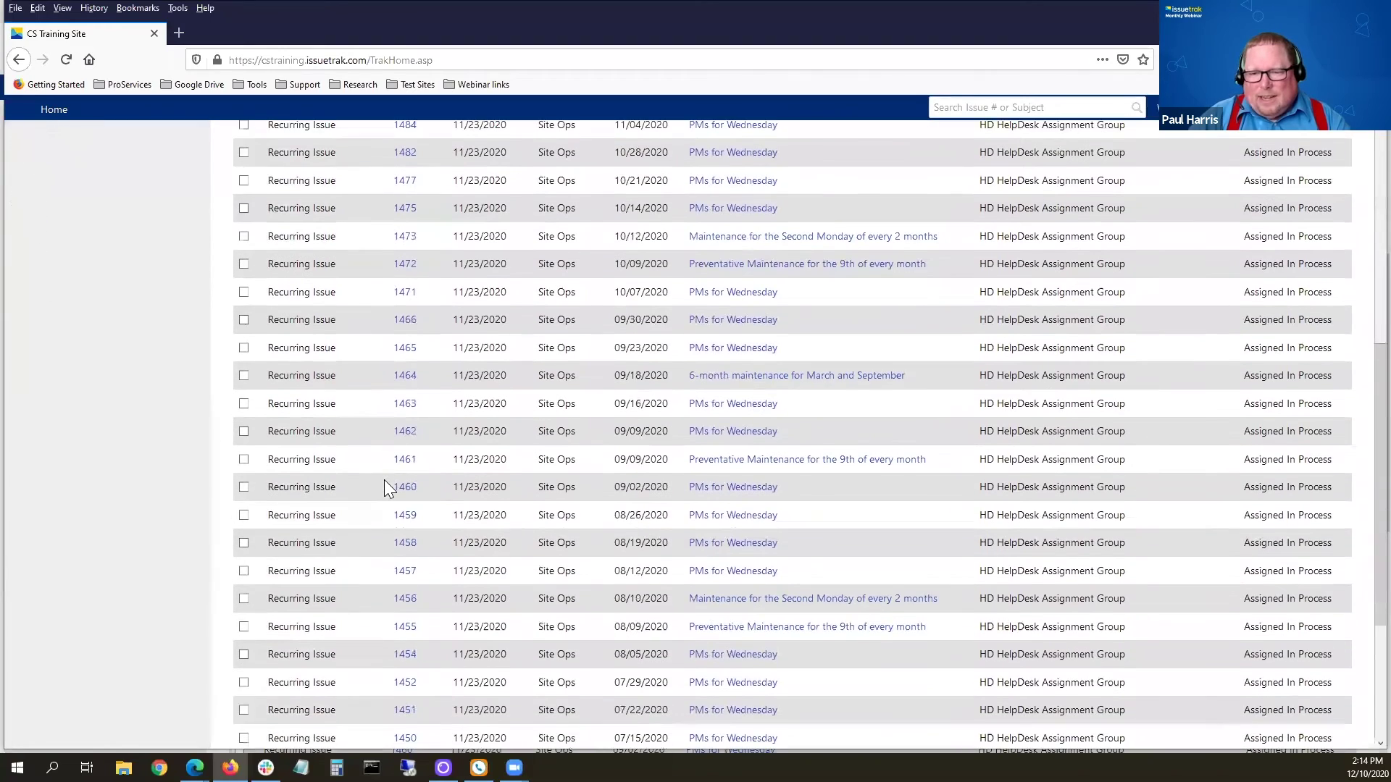
scroll(384, 479, down, 6)
scroll(383, 479, up, 9)
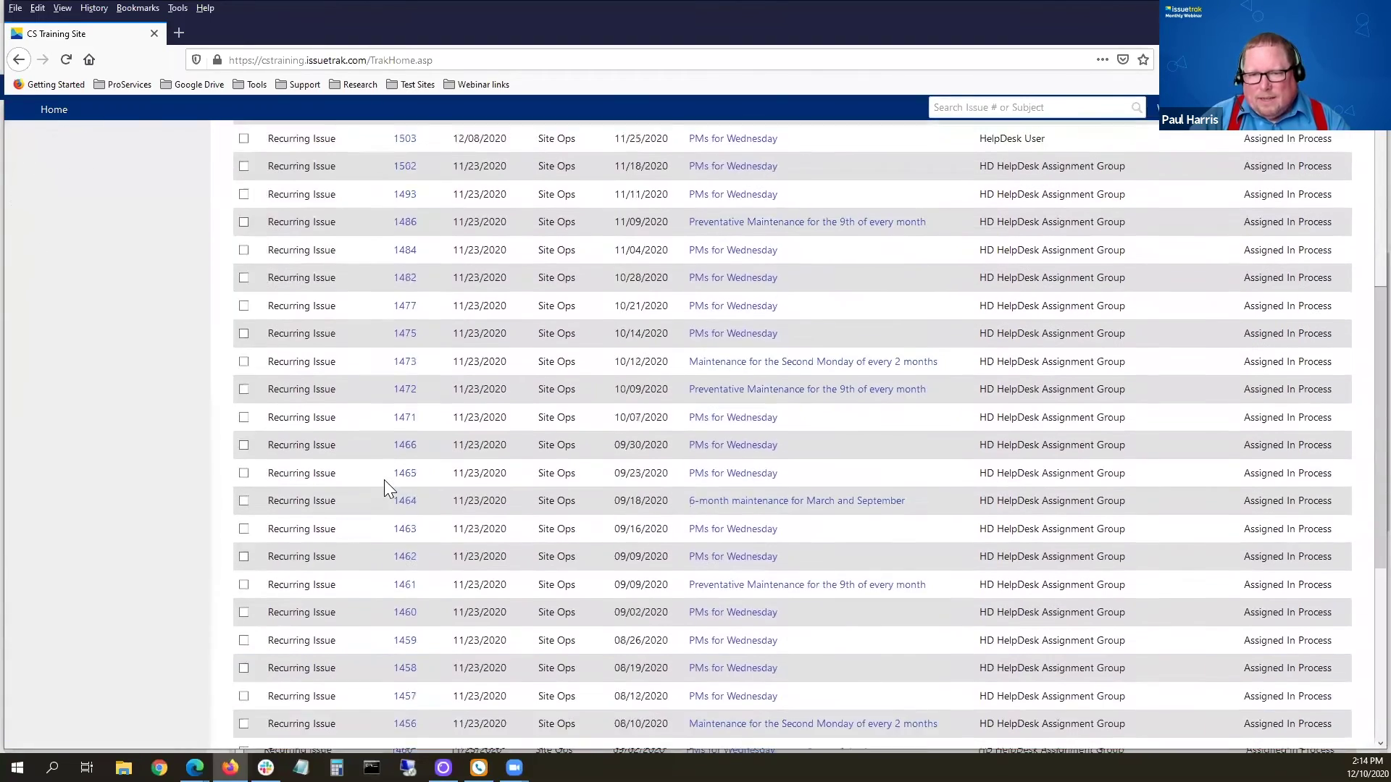
Step: Filter the Opened column of the Recurring Issues list by Last Month
scroll(383, 480, up, 5)
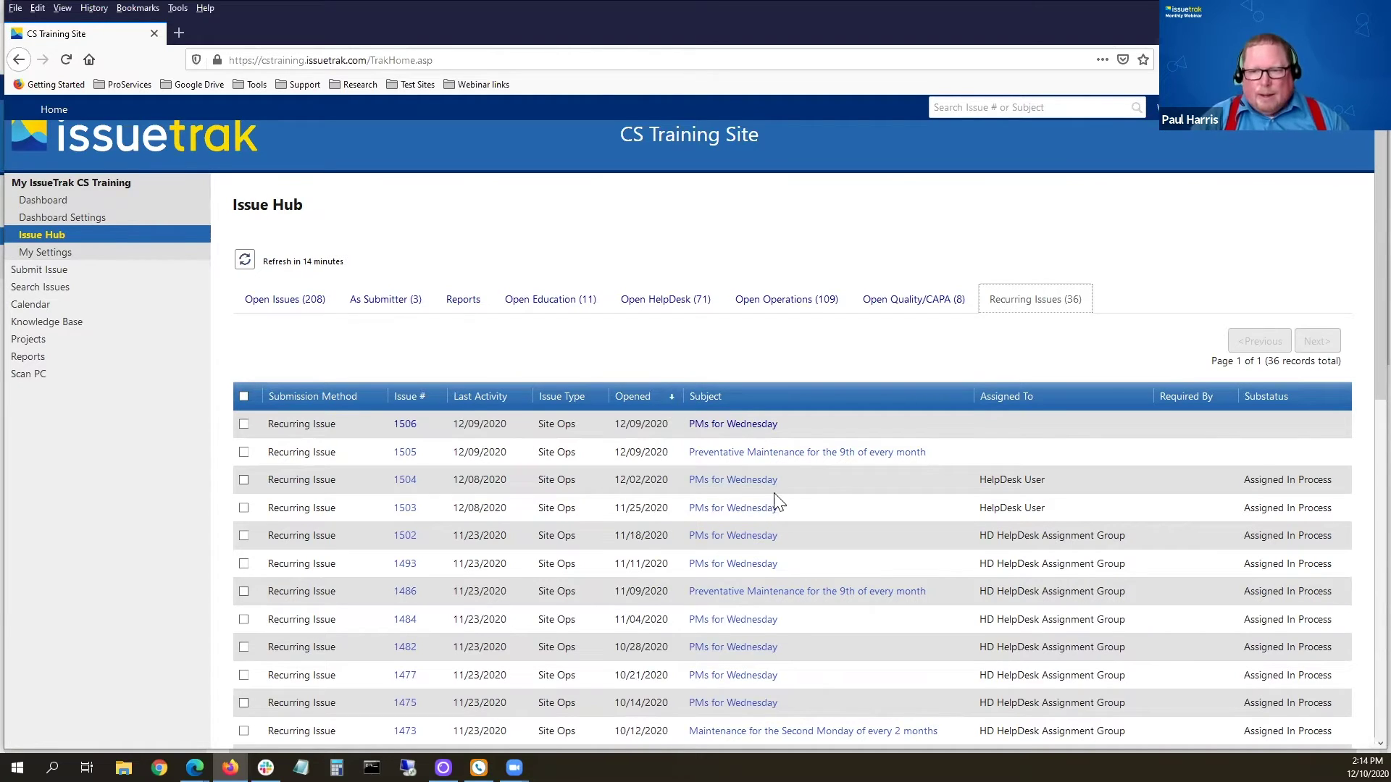
click(675, 399)
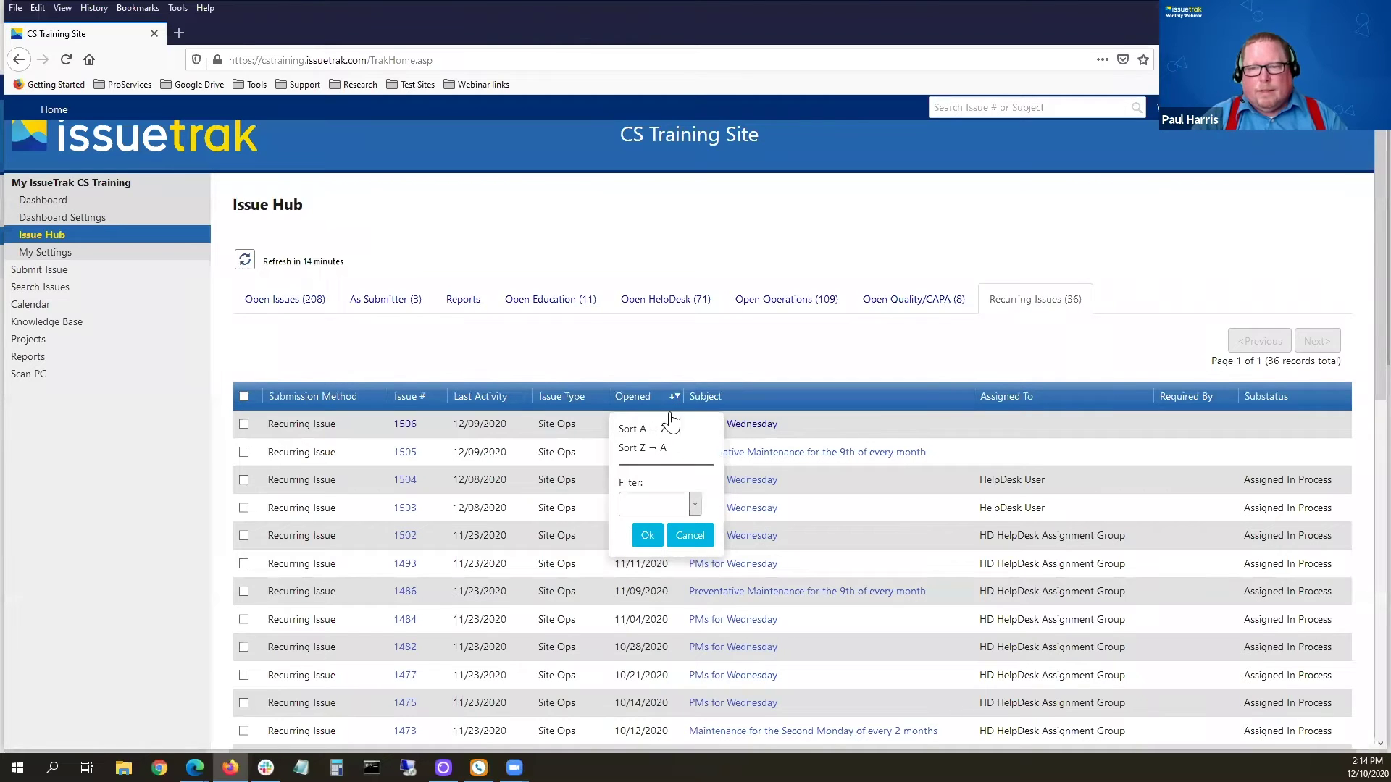
click(695, 504)
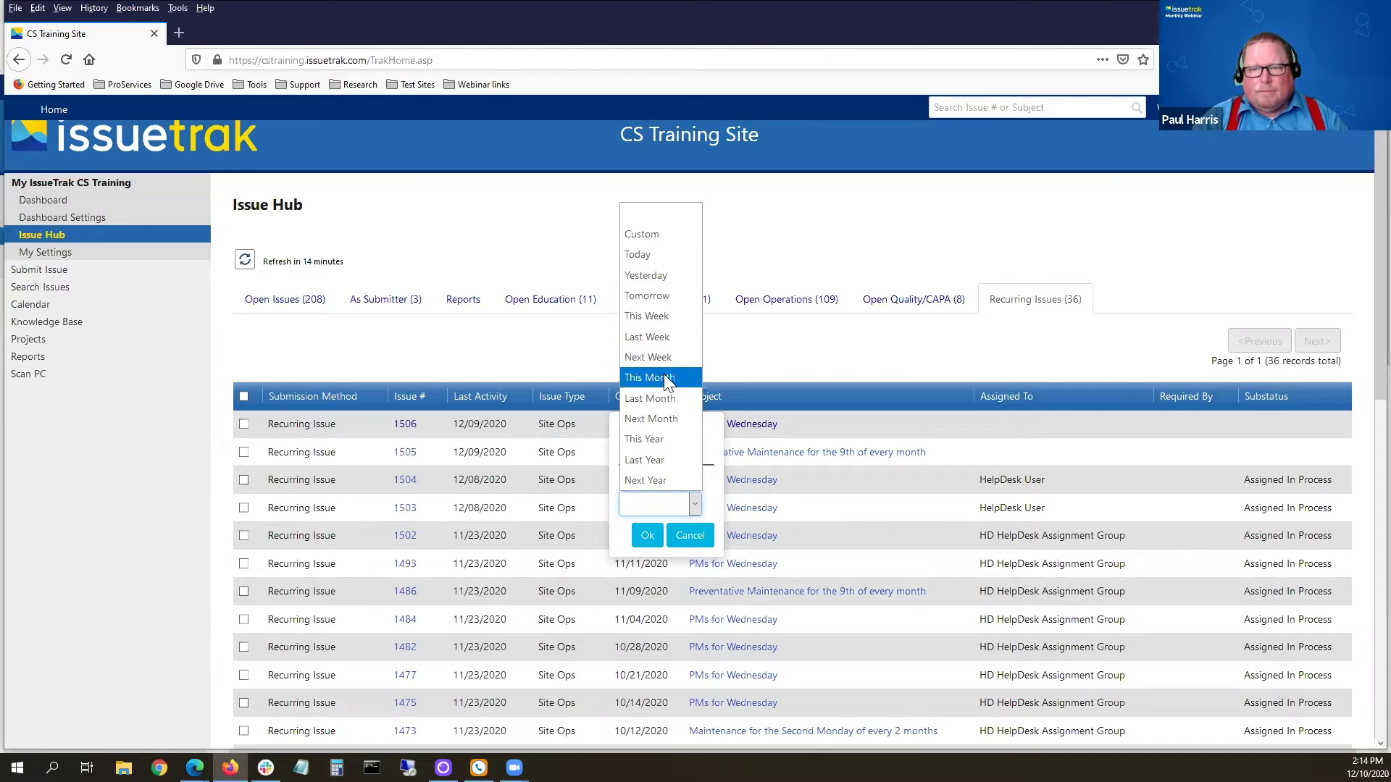
click(660, 398)
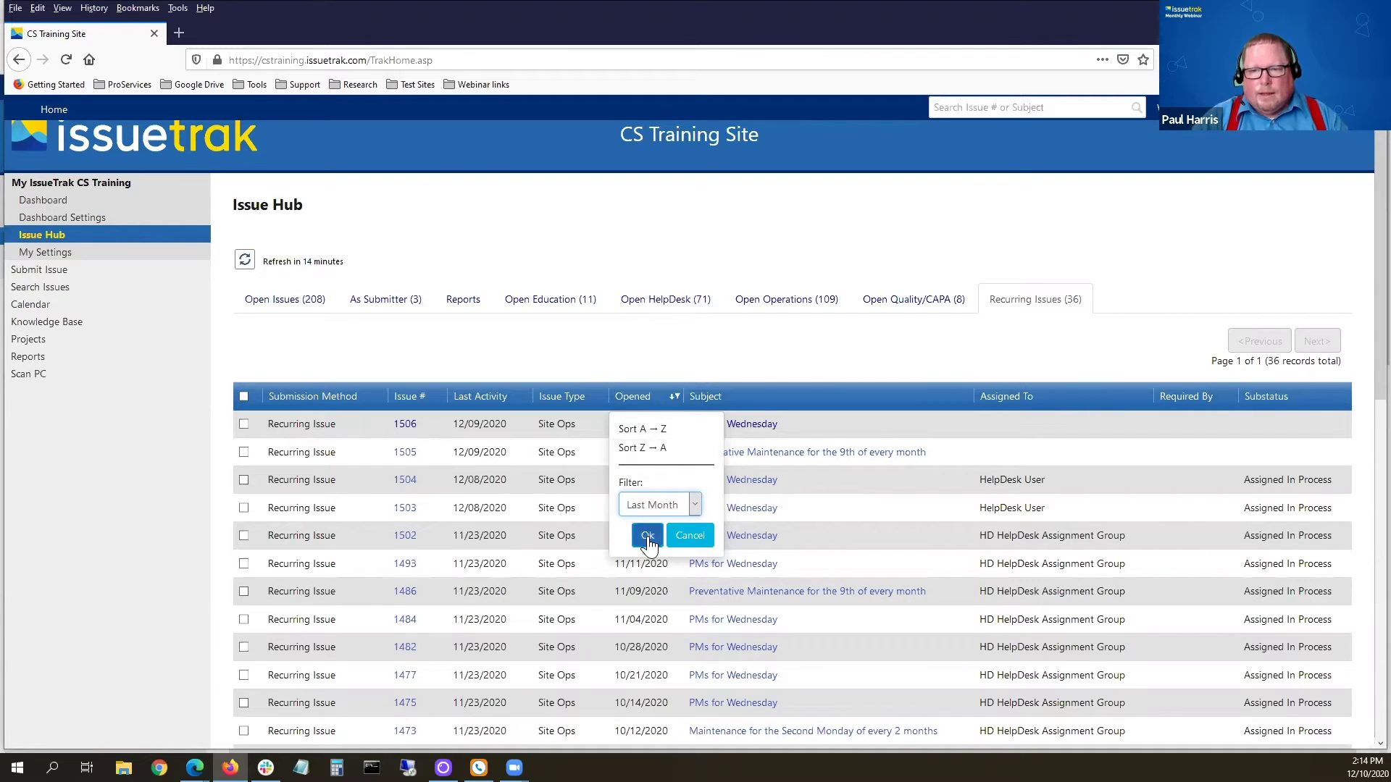
click(647, 536)
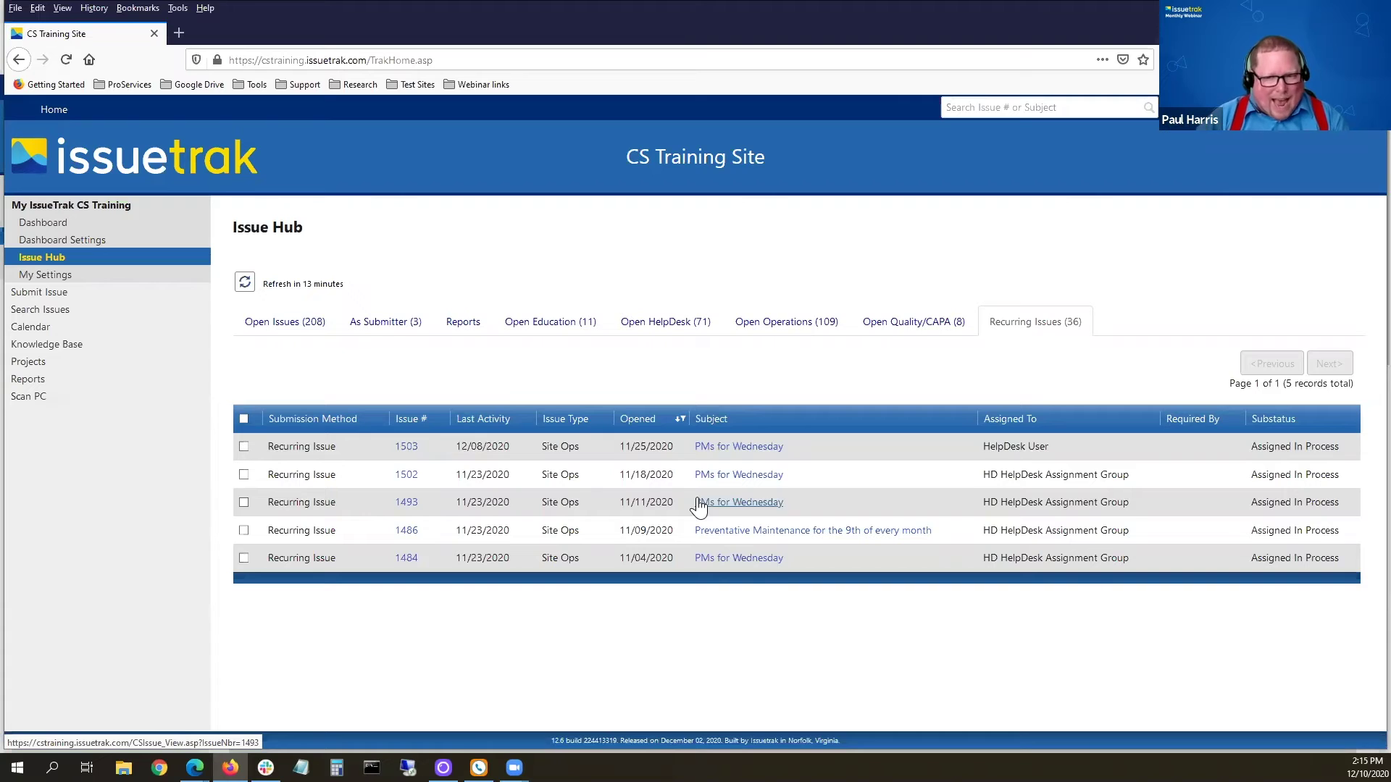
Step: Open issue 1503 from the filtered list, and return to the Recurring Issues tab of the Issue Hub
click(764, 449)
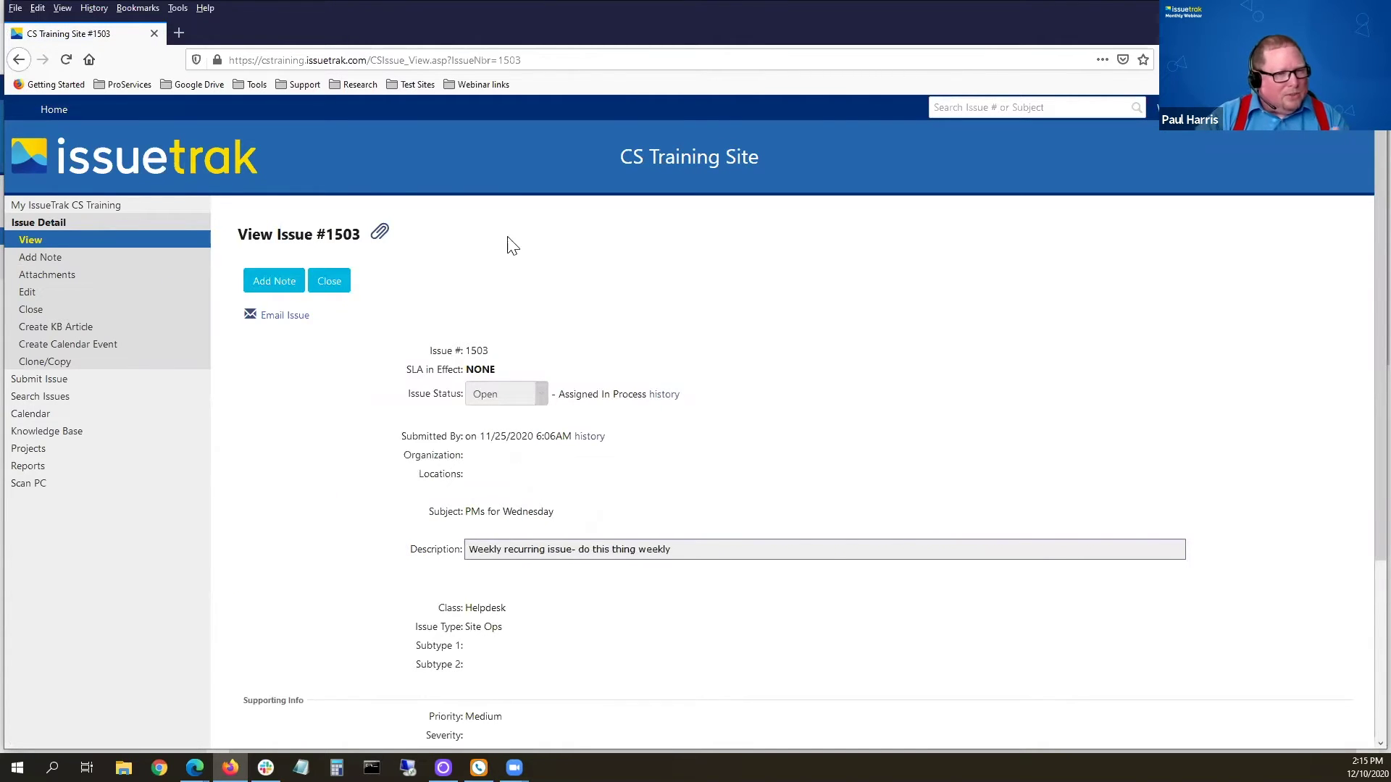
click(19, 59)
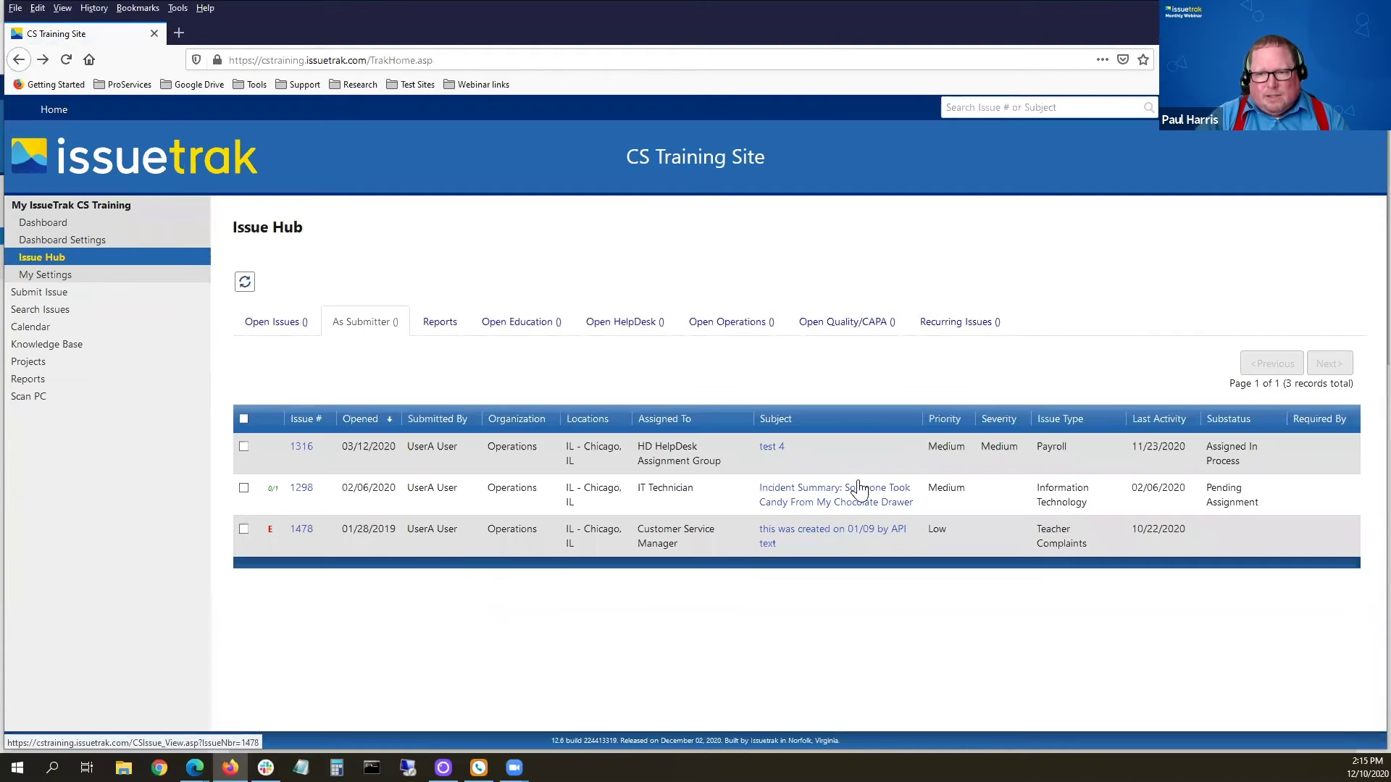
click(1034, 323)
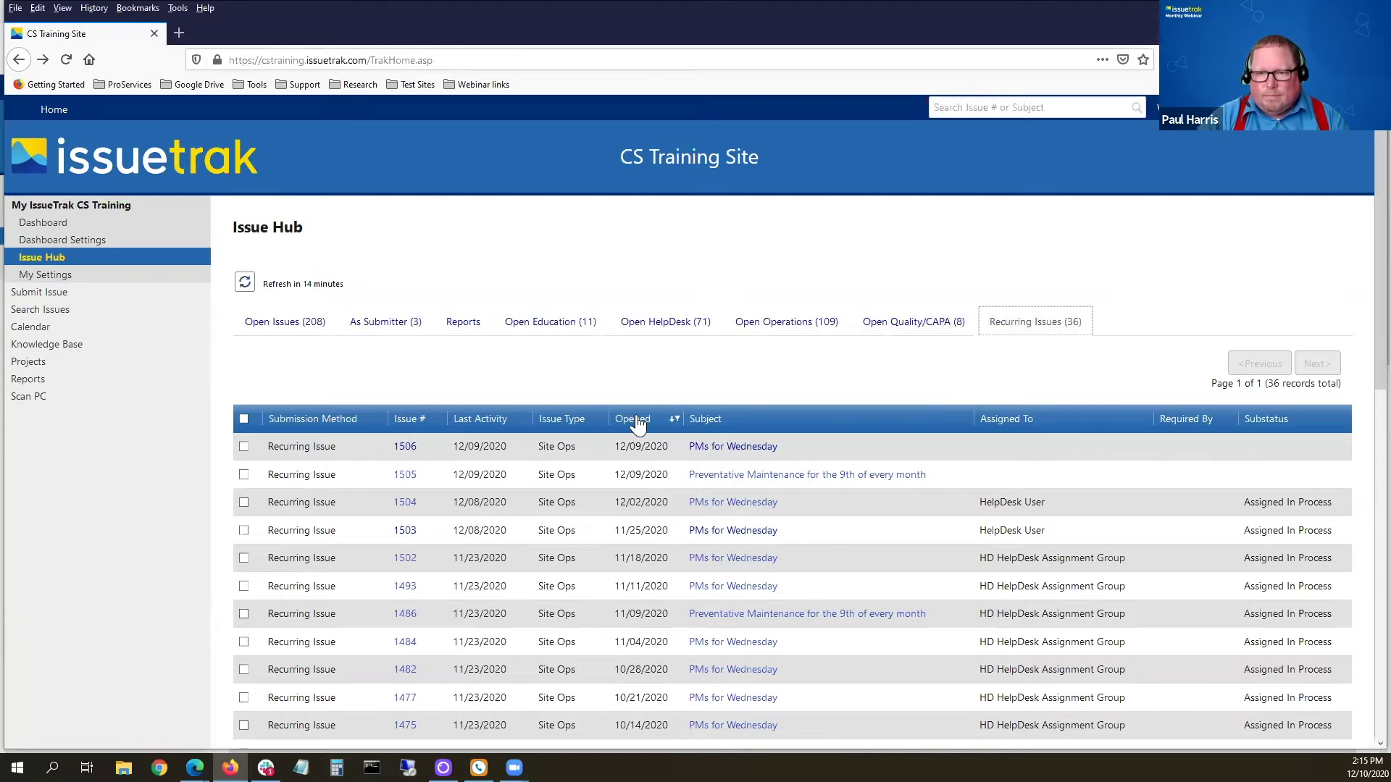
Step: Apply the Last Month filter to the Opened column again
click(637, 423)
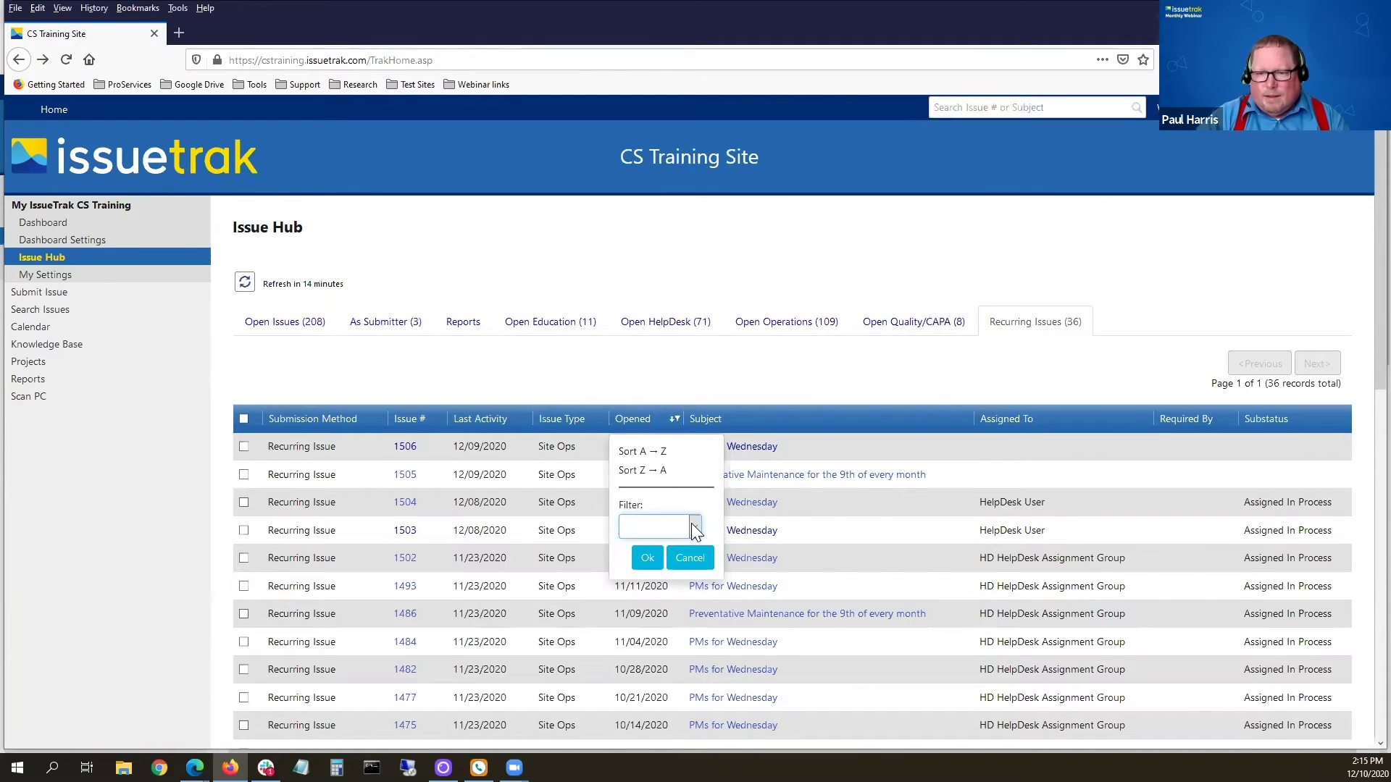
click(694, 528)
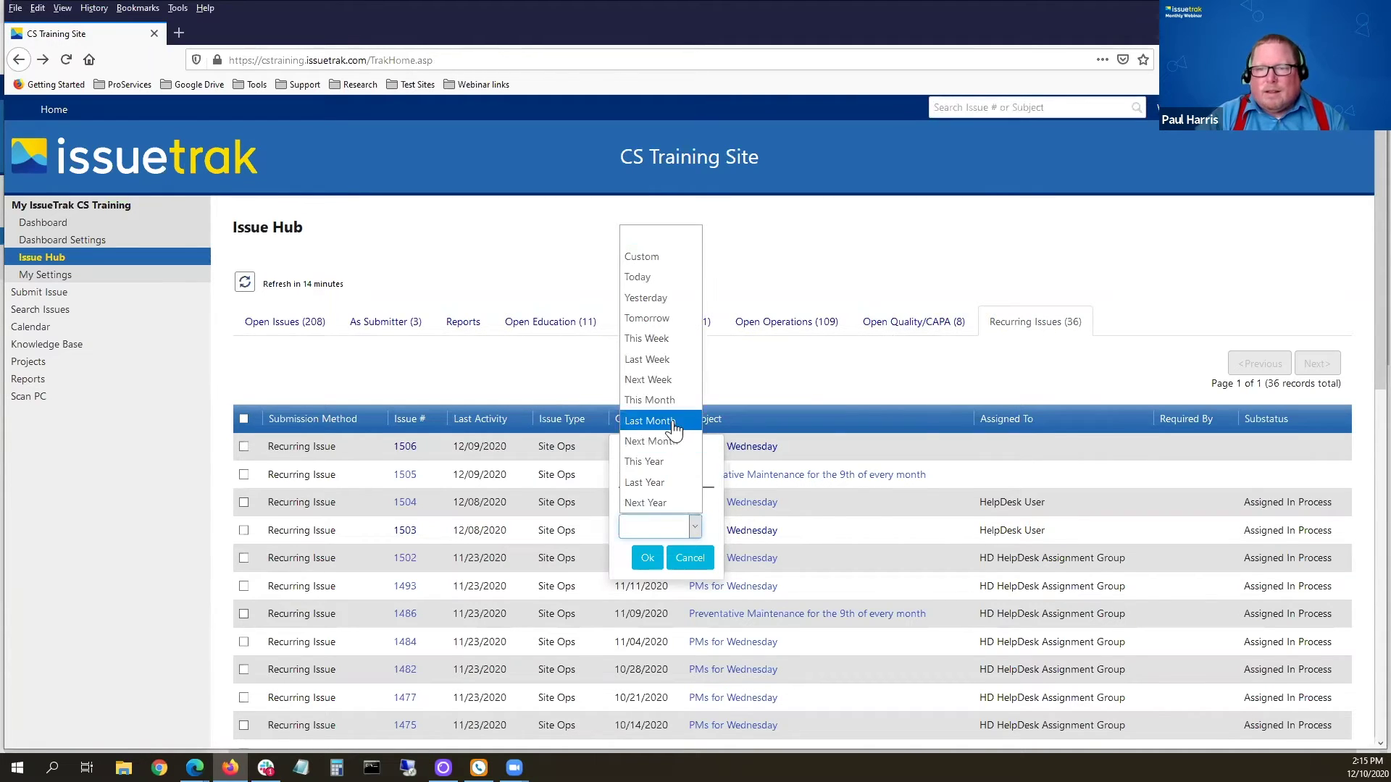
click(650, 421)
click(651, 556)
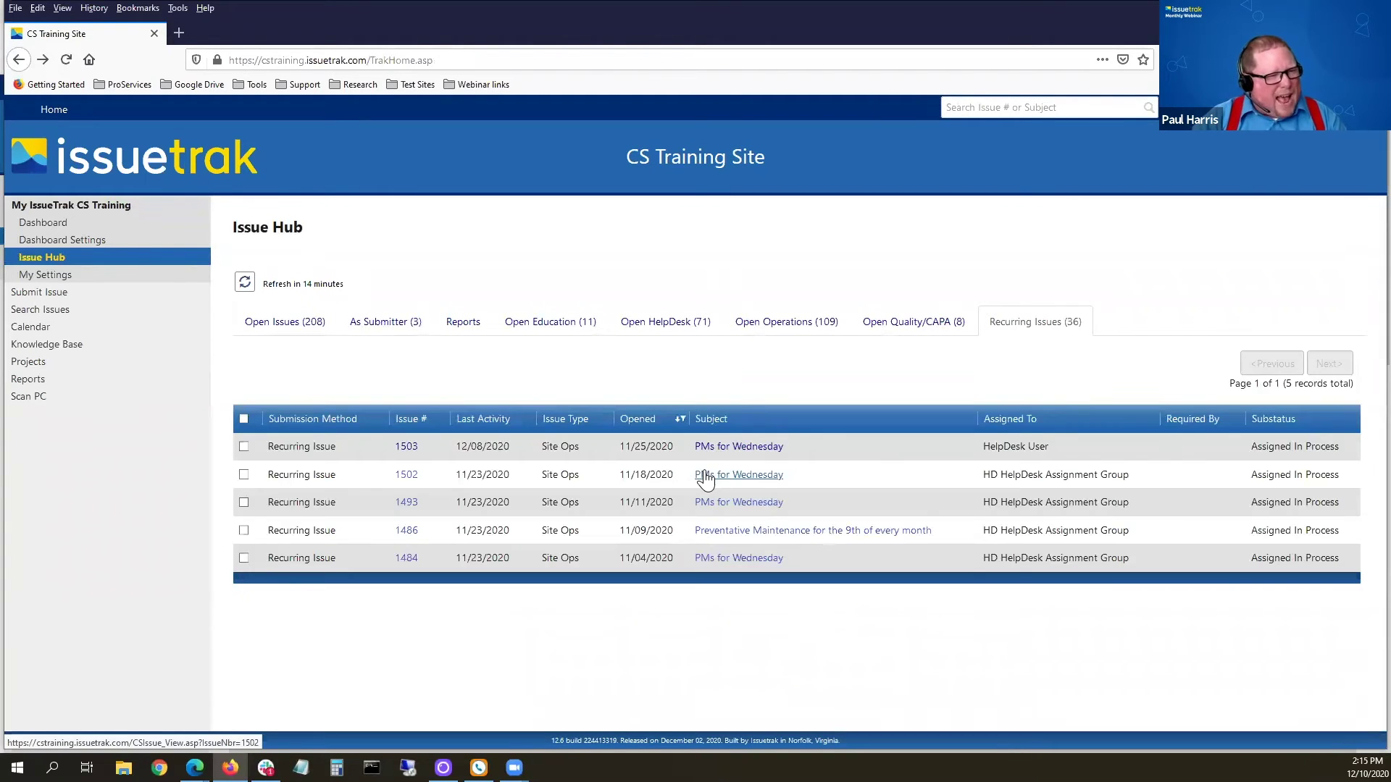
Step: Open issues 1503, 1502, 1493, 1486 and 1484 from the filtered list, each in its own browser tab
middle_click(769, 450)
middle_click(757, 474)
middle_click(757, 502)
middle_click(755, 536)
middle_click(752, 559)
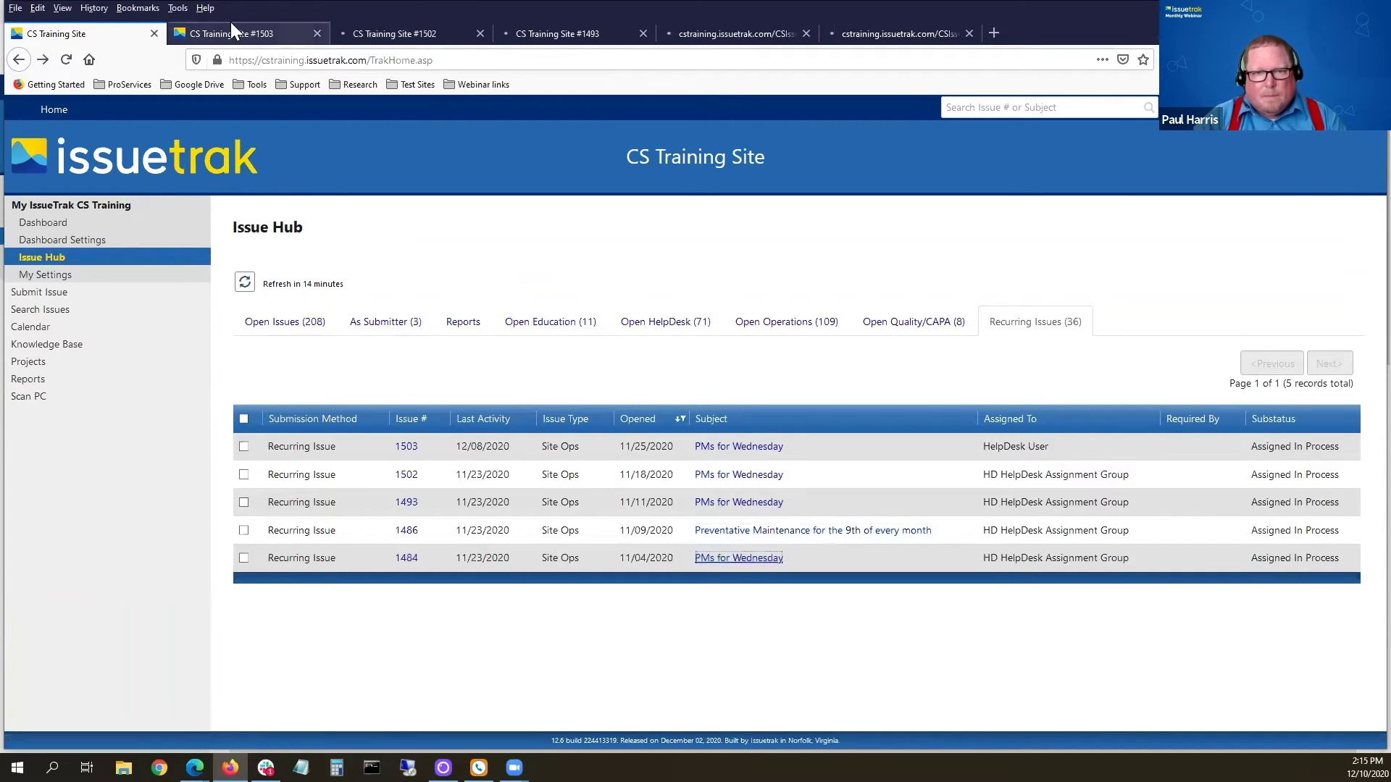
Step: Look over the details of issue 1503 and bring up issue 1502
click(239, 29)
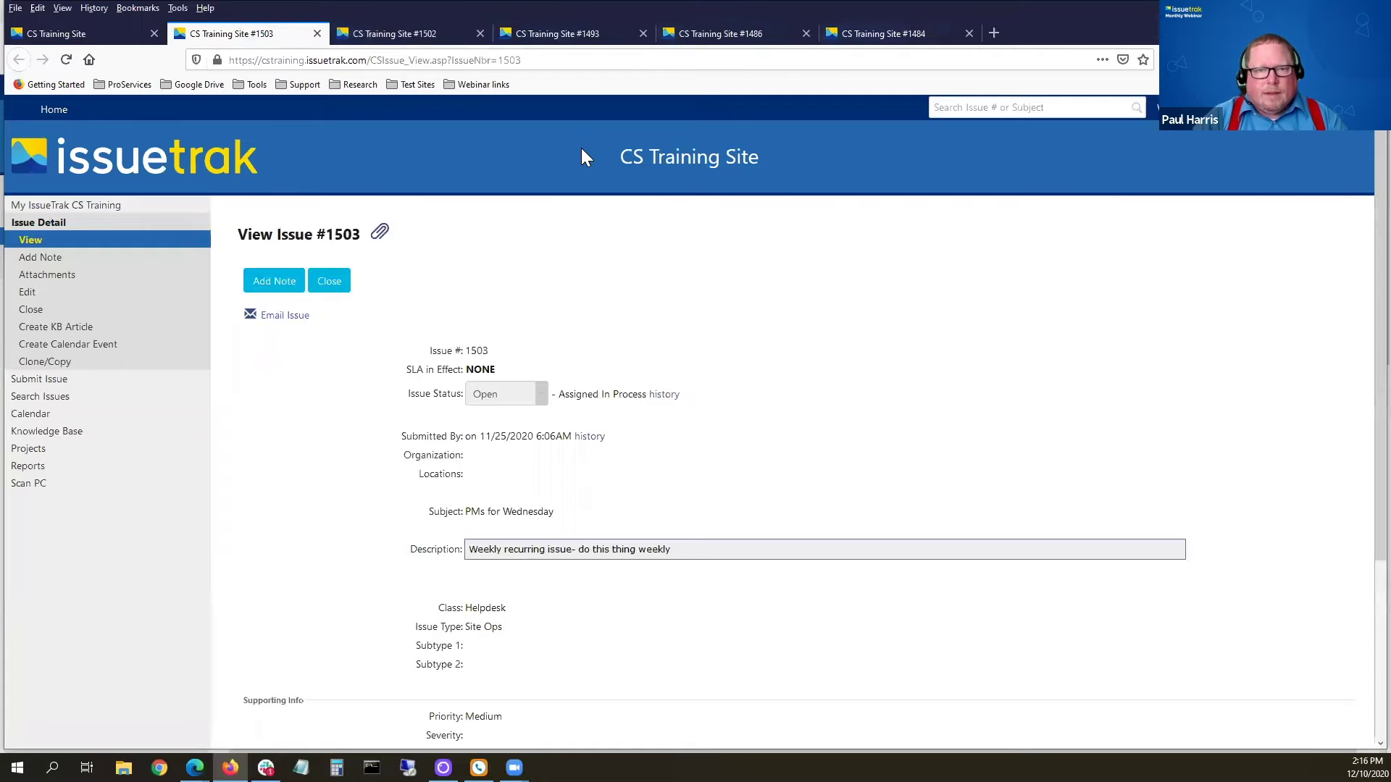
scroll(652, 548, down, 1)
scroll(652, 546, down, 3)
scroll(263, 295, up, 4)
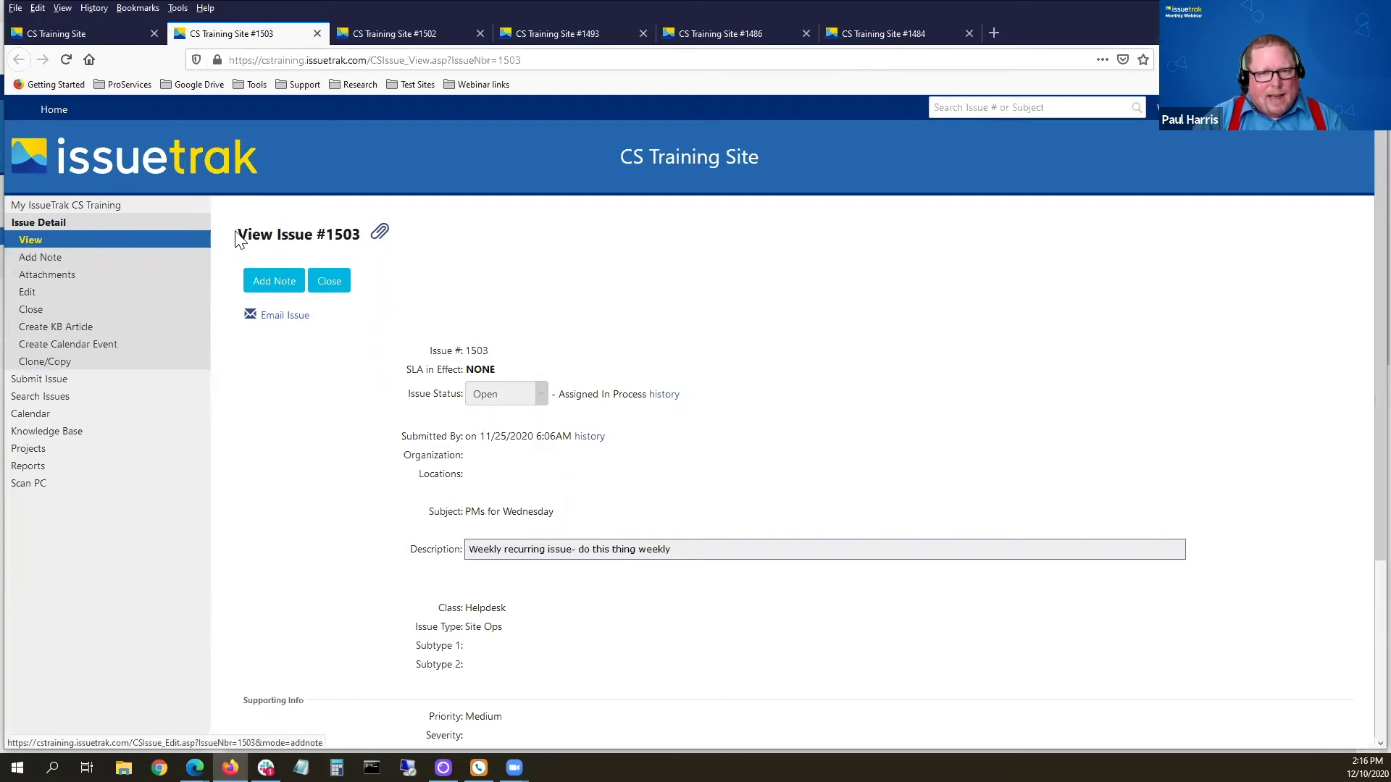
click(369, 26)
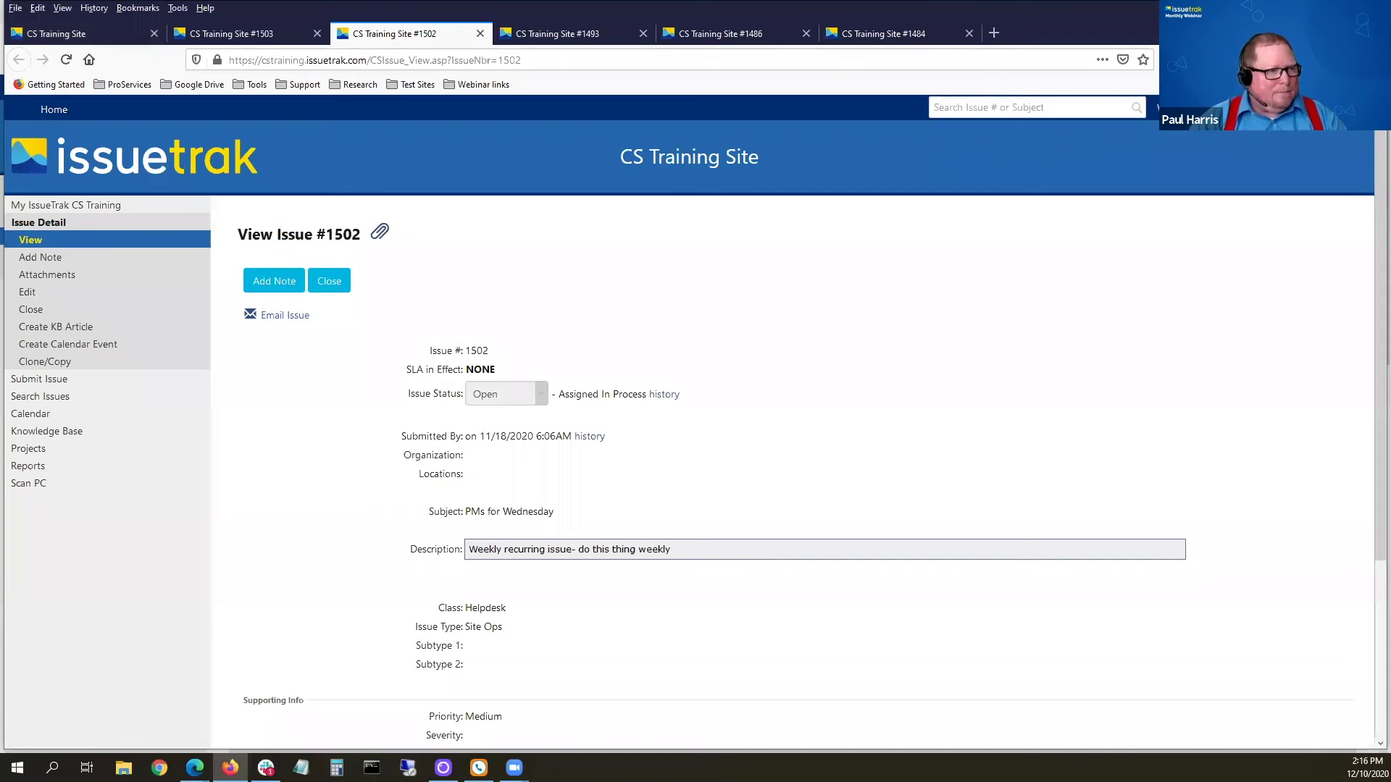
Step: Switch to the administrator's session in Edge and open the Issue Hub Settings in the system administration
key(alt+Tab)
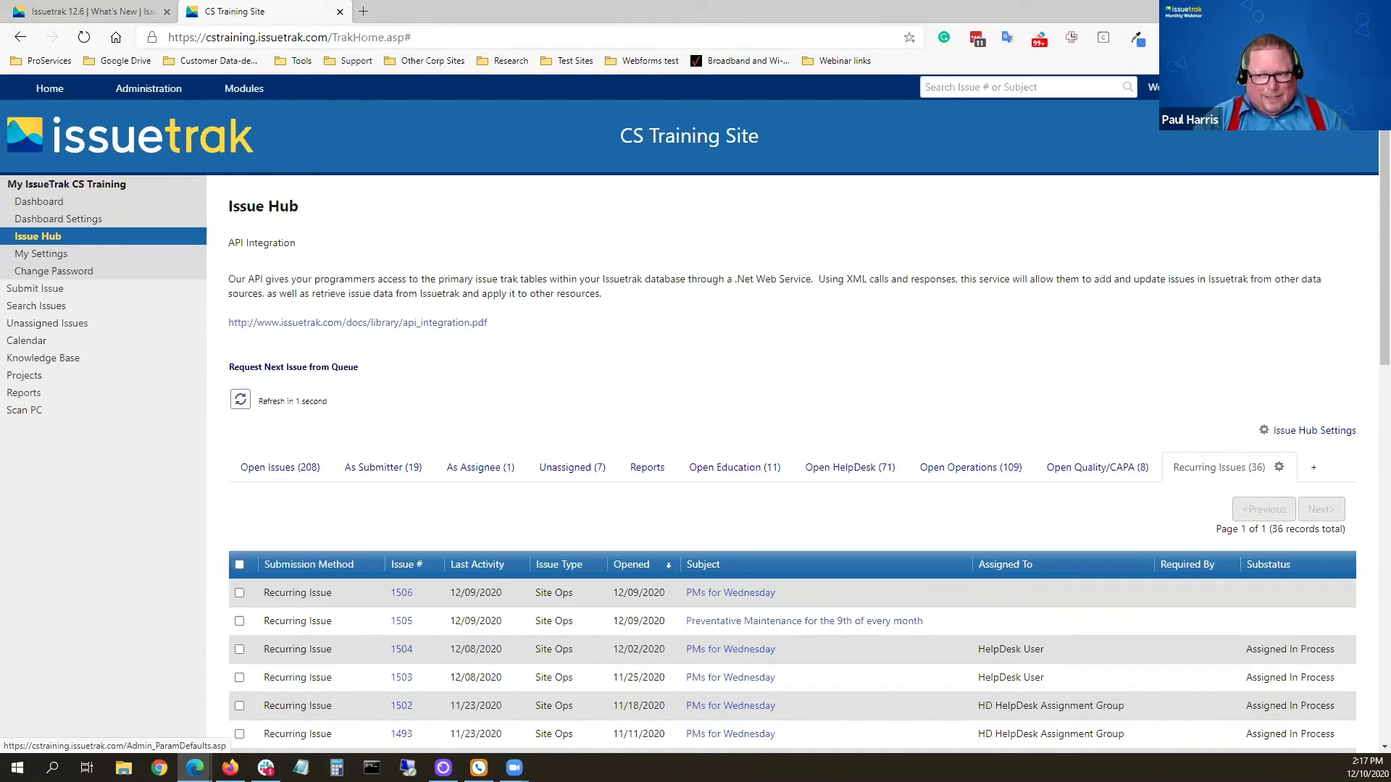
click(569, 288)
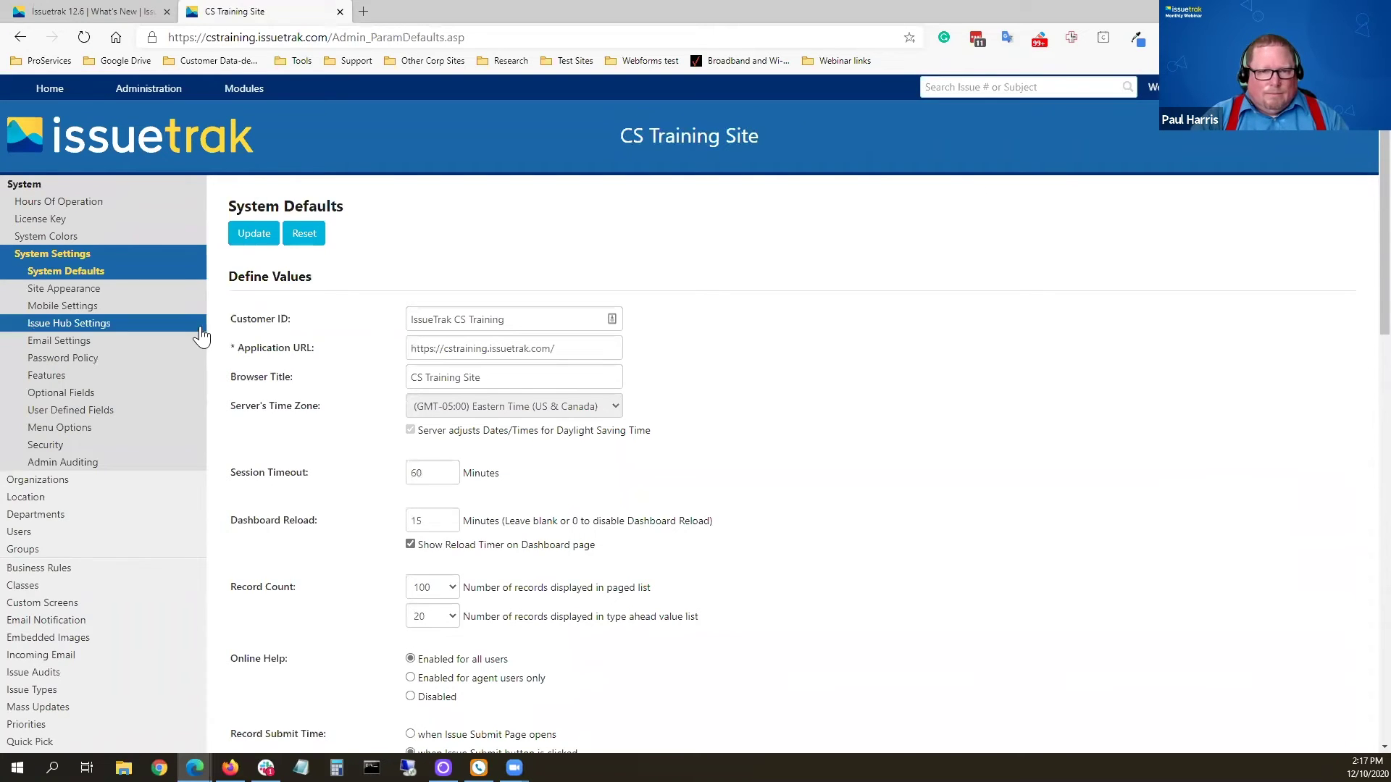
click(103, 333)
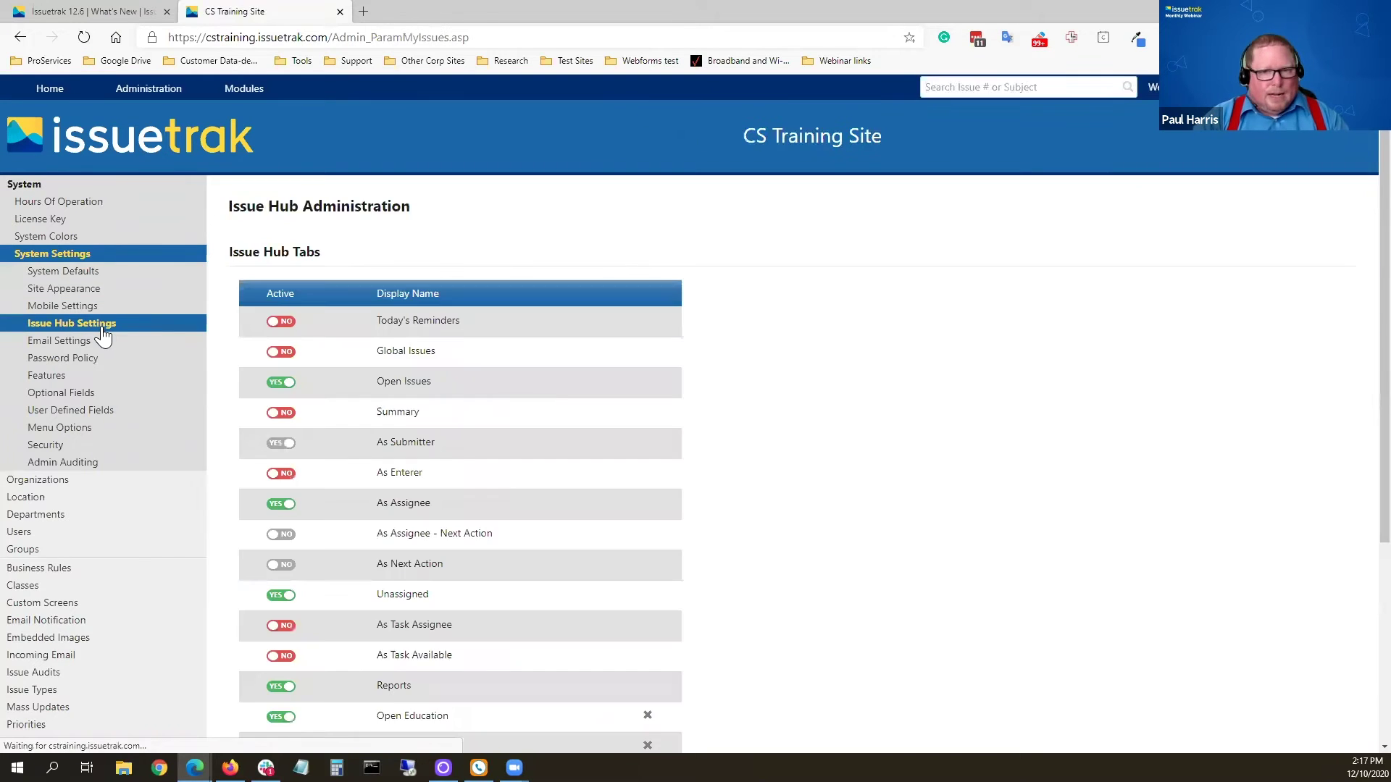
Step: Examine the list of Issue Hub tabs and their active states, including As Task Assignee and Today's Reminders
scroll(526, 469, down, 4)
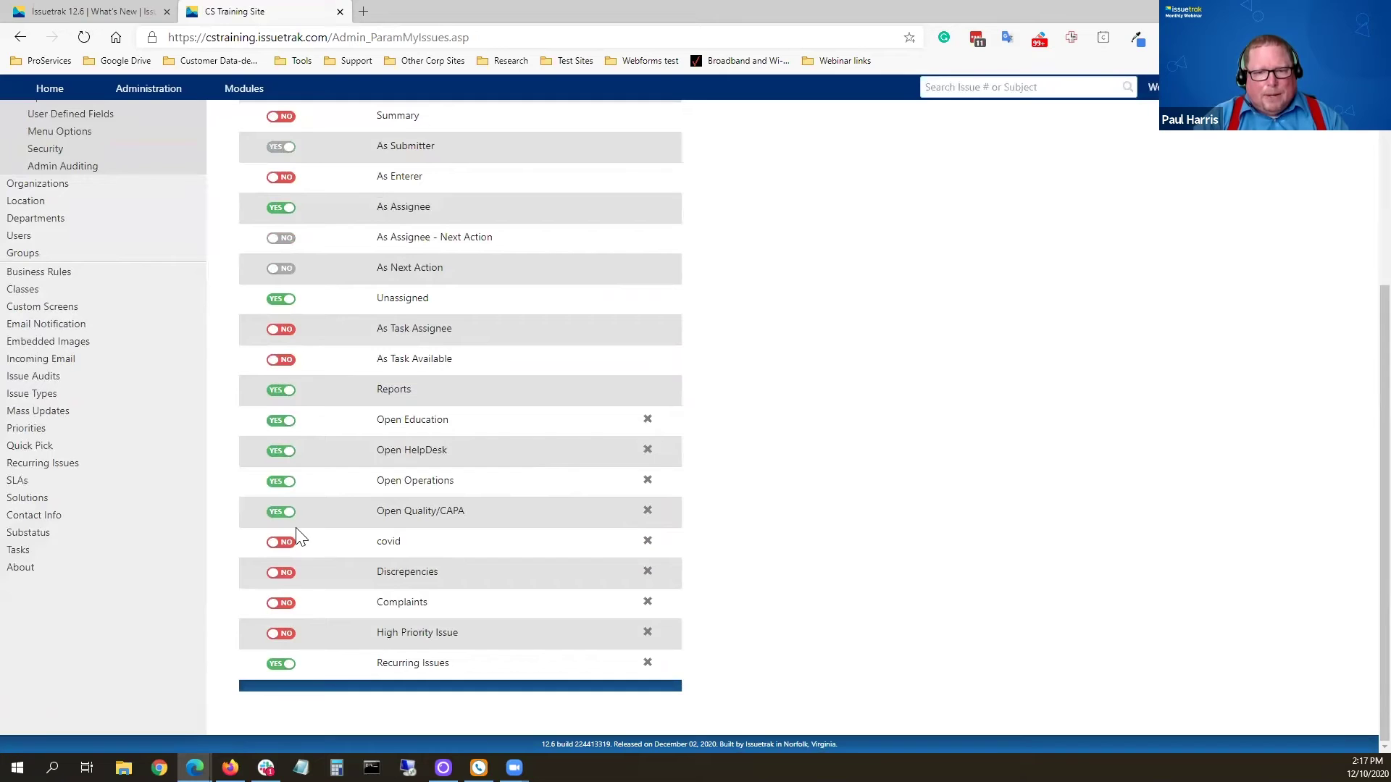
scroll(391, 478, up, 3)
drag(437, 564, 348, 569)
click(366, 536)
drag(441, 534, 352, 537)
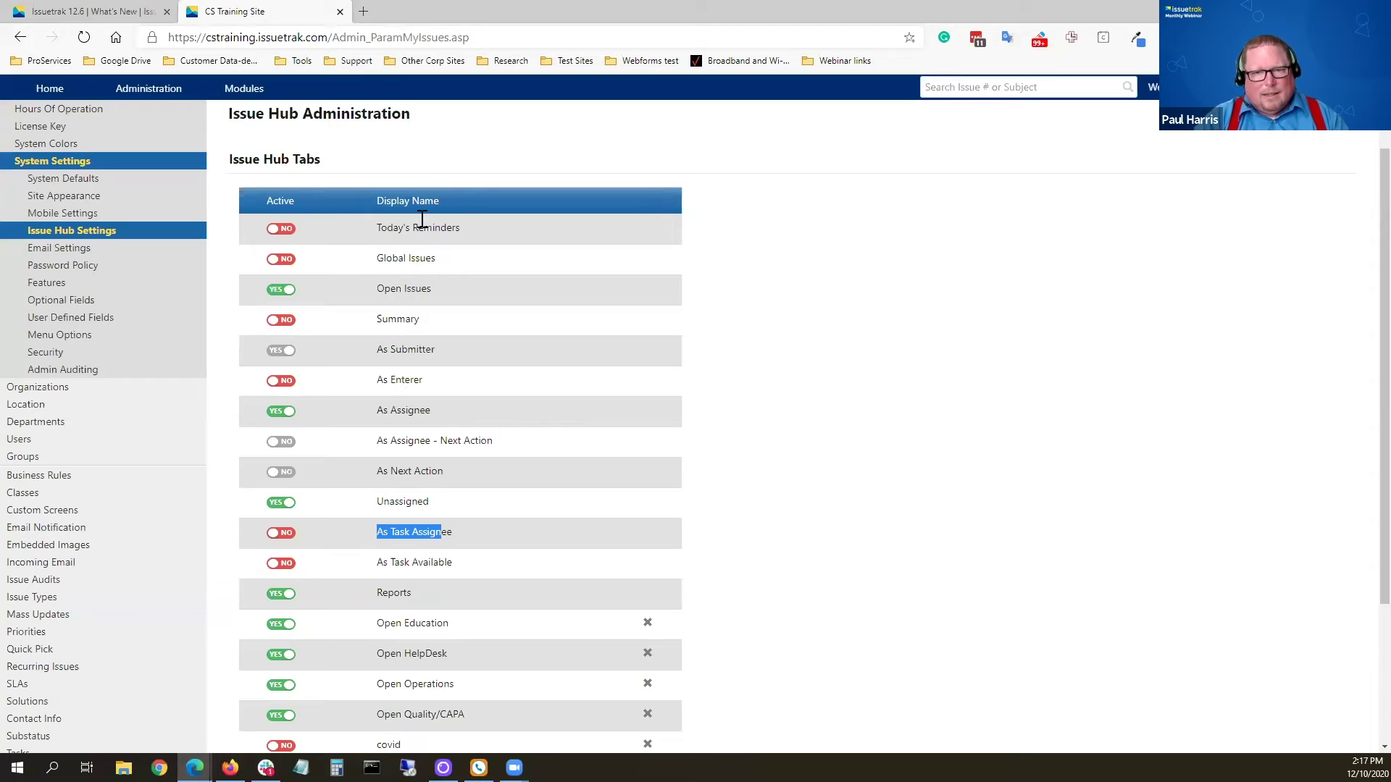
drag(388, 227, 512, 231)
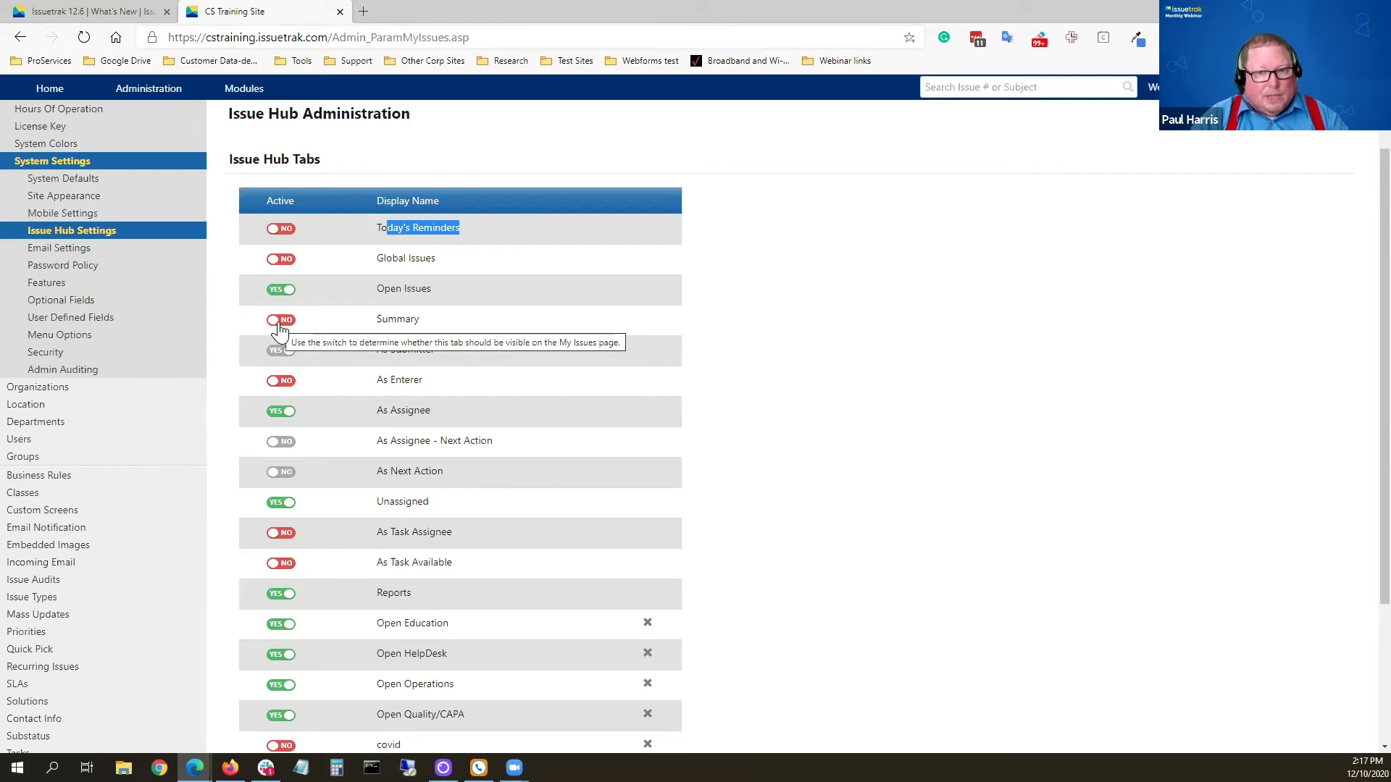
Step: Activate the custom Complaints tab in the Issue Hub Tabs list
scroll(578, 405, down, 1)
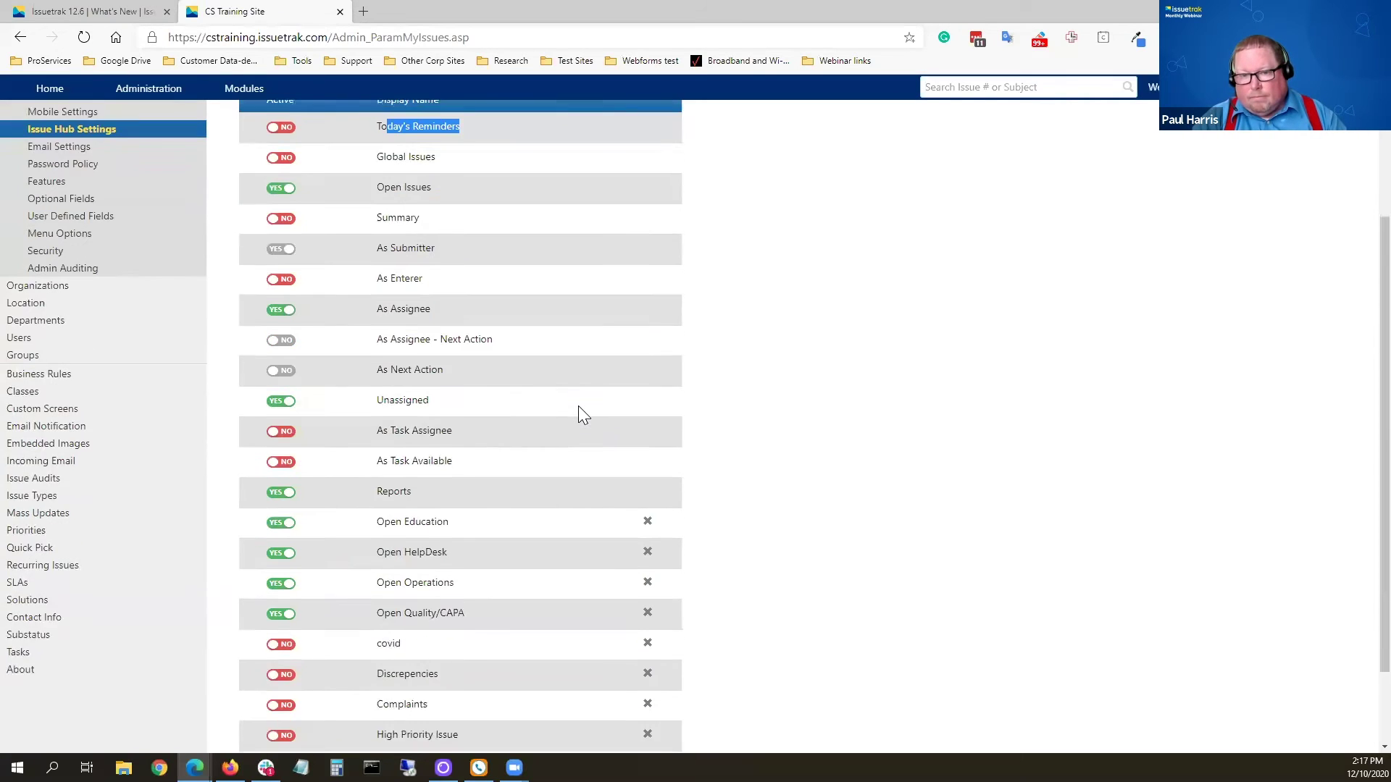
scroll(578, 407, down, 1)
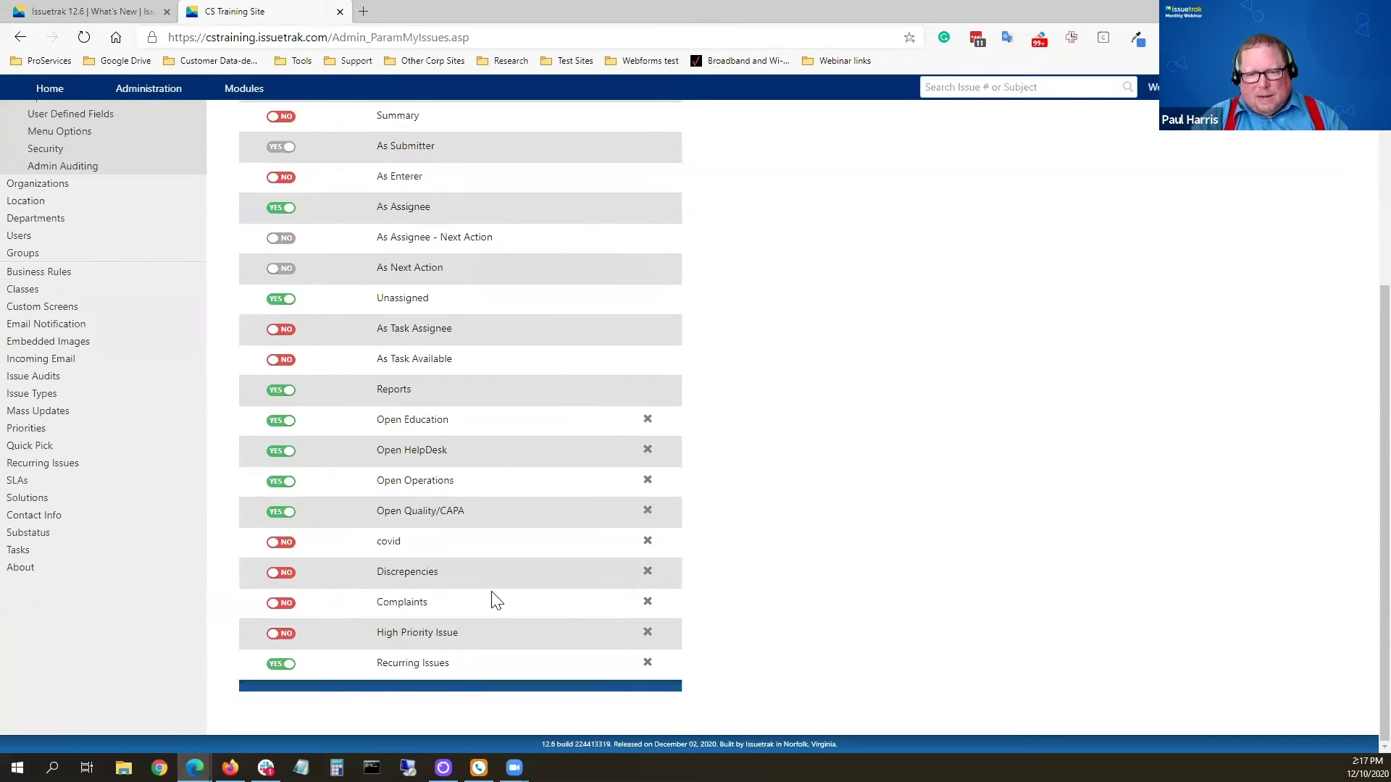
click(281, 605)
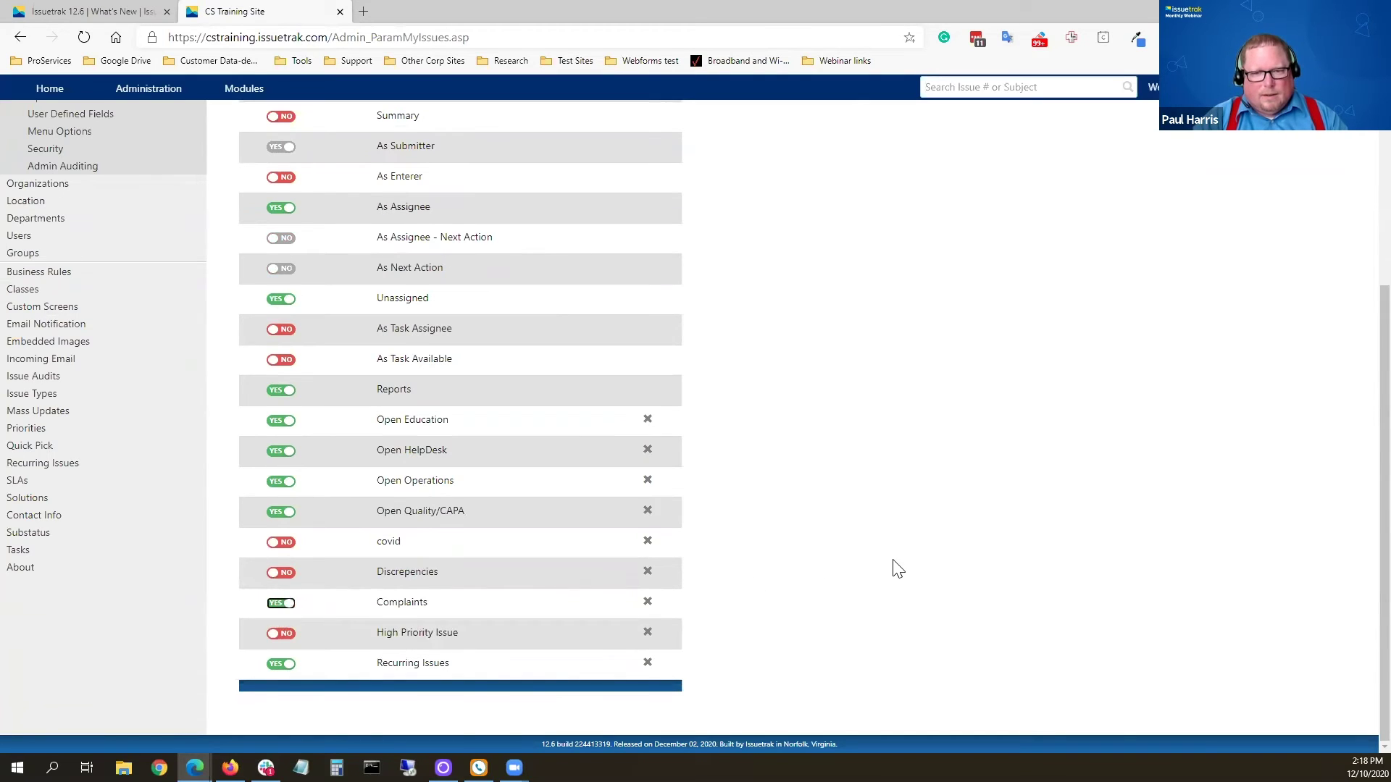
Step: Return to the Issue Hub and look through the issues in the Complaints tab
click(45, 90)
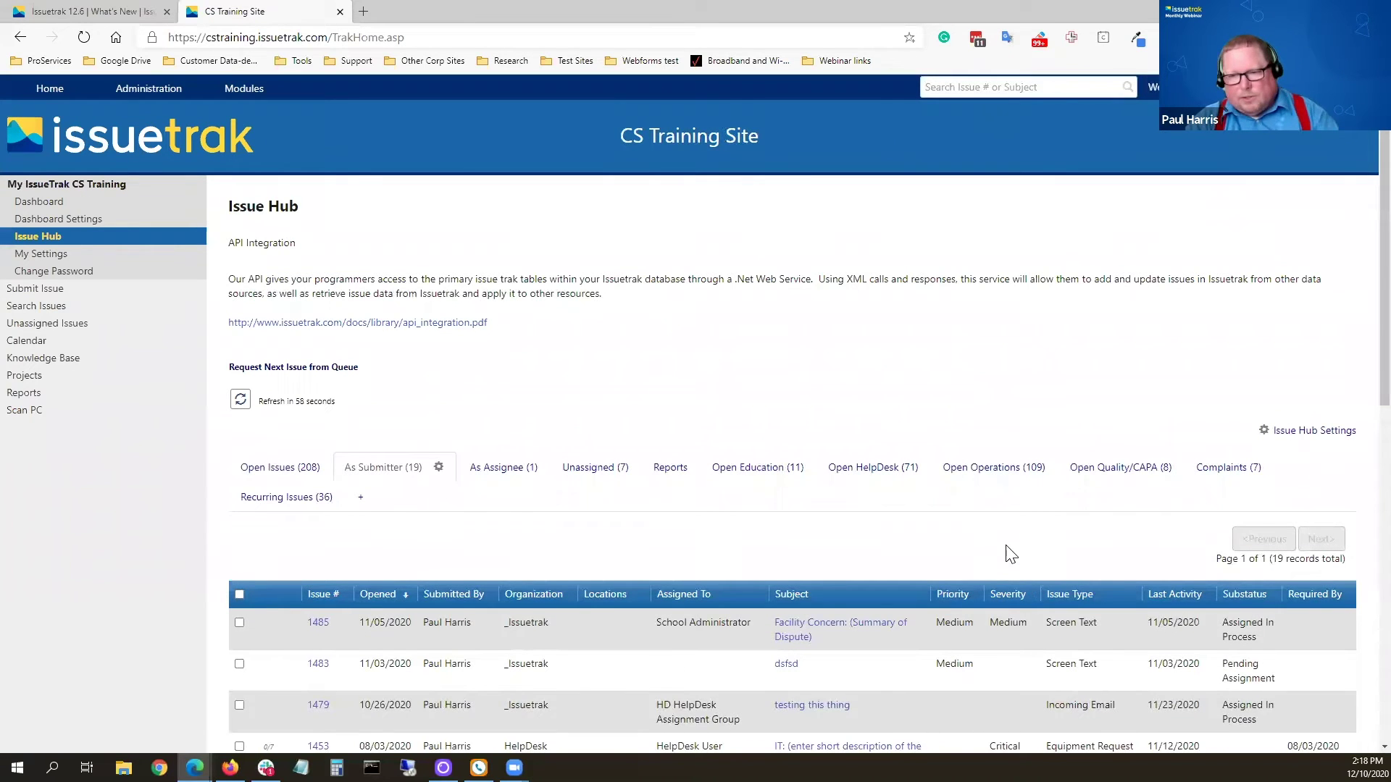
scroll(953, 519, down, 1)
scroll(952, 523, down, 2)
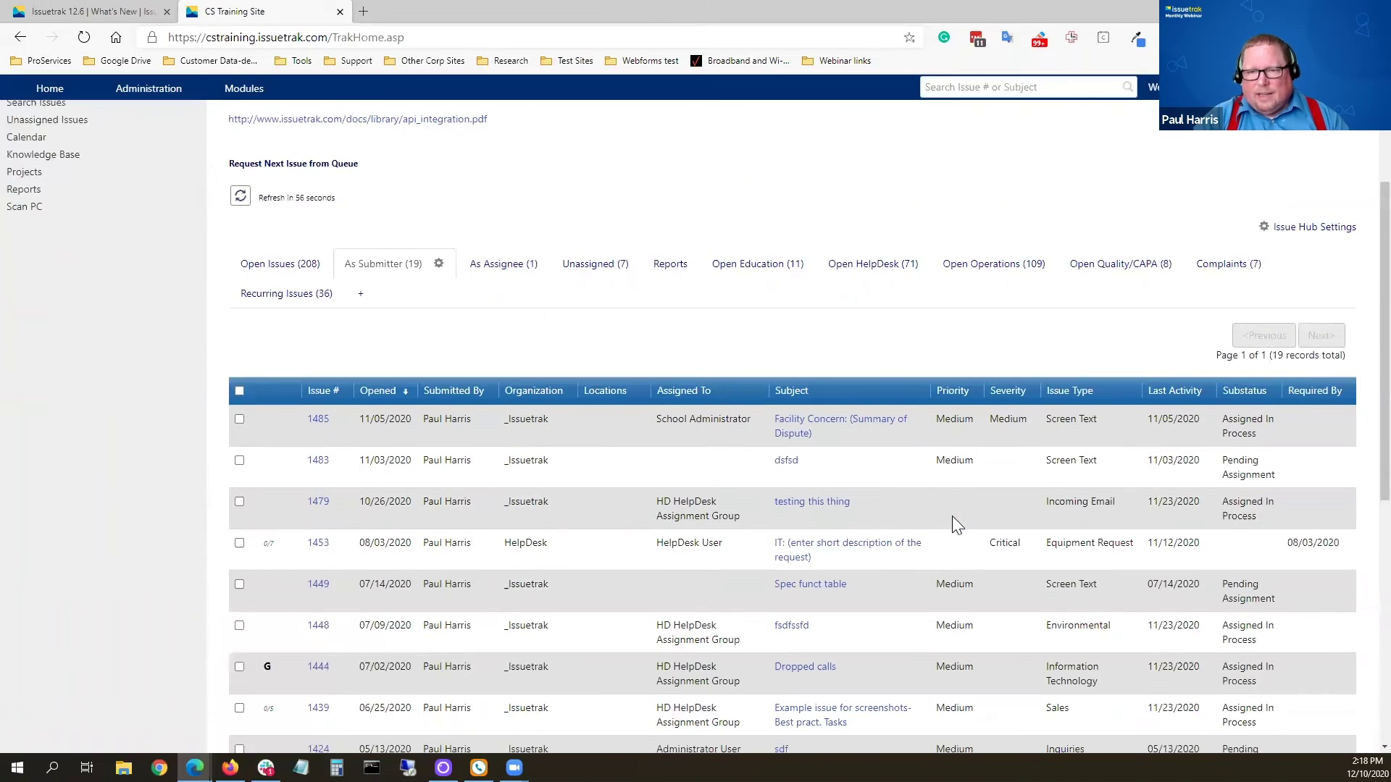
click(1239, 274)
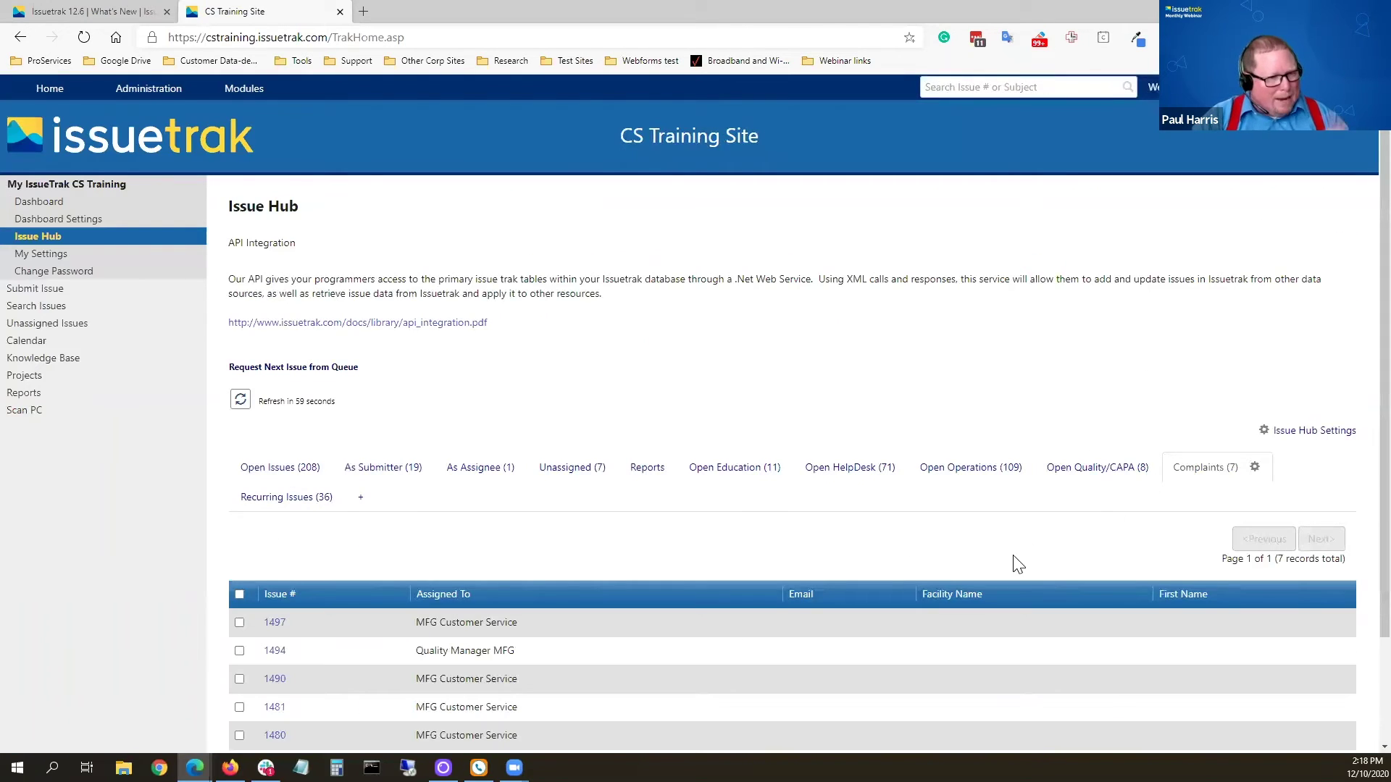
scroll(1009, 520, down, 2)
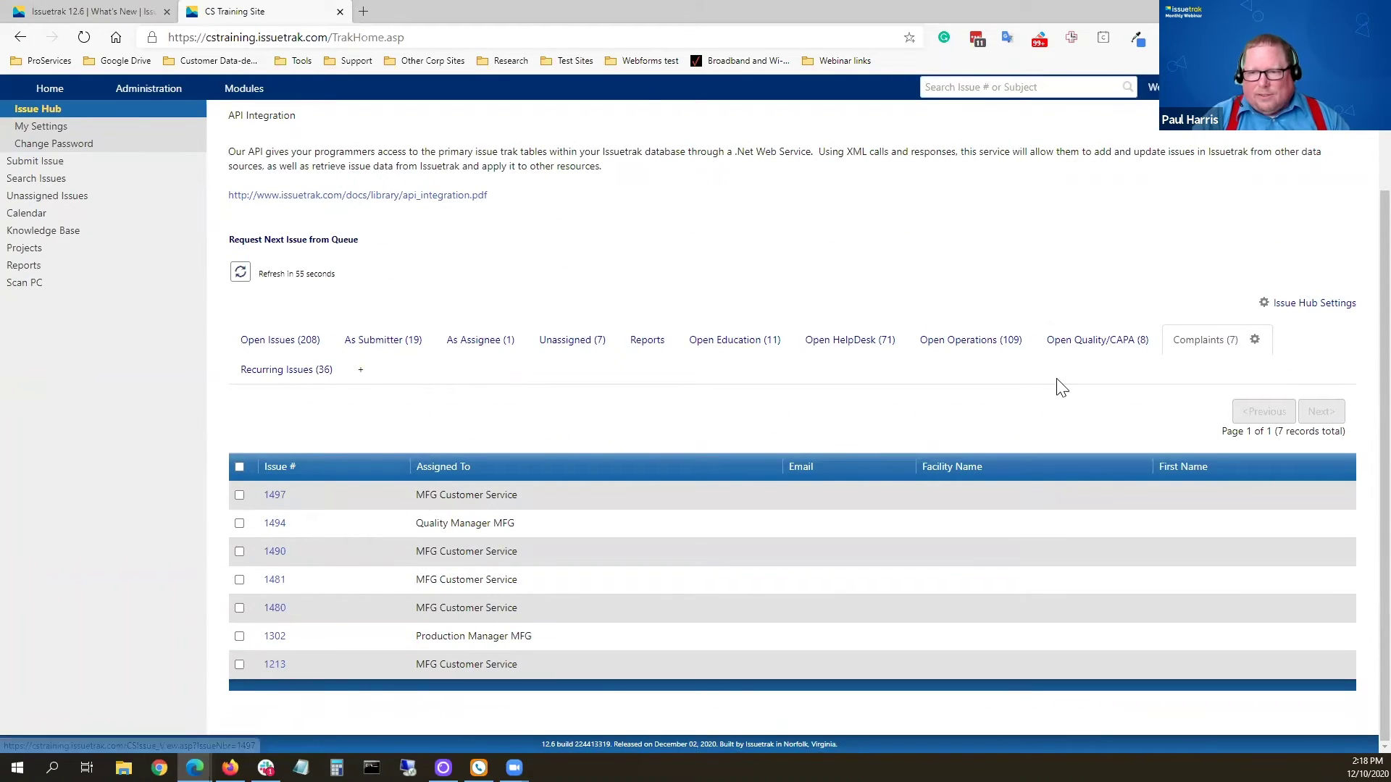
Step: Show the Open Quality/CAPA tab and look through the whole issue list in the Recurring Issues tab
click(1098, 343)
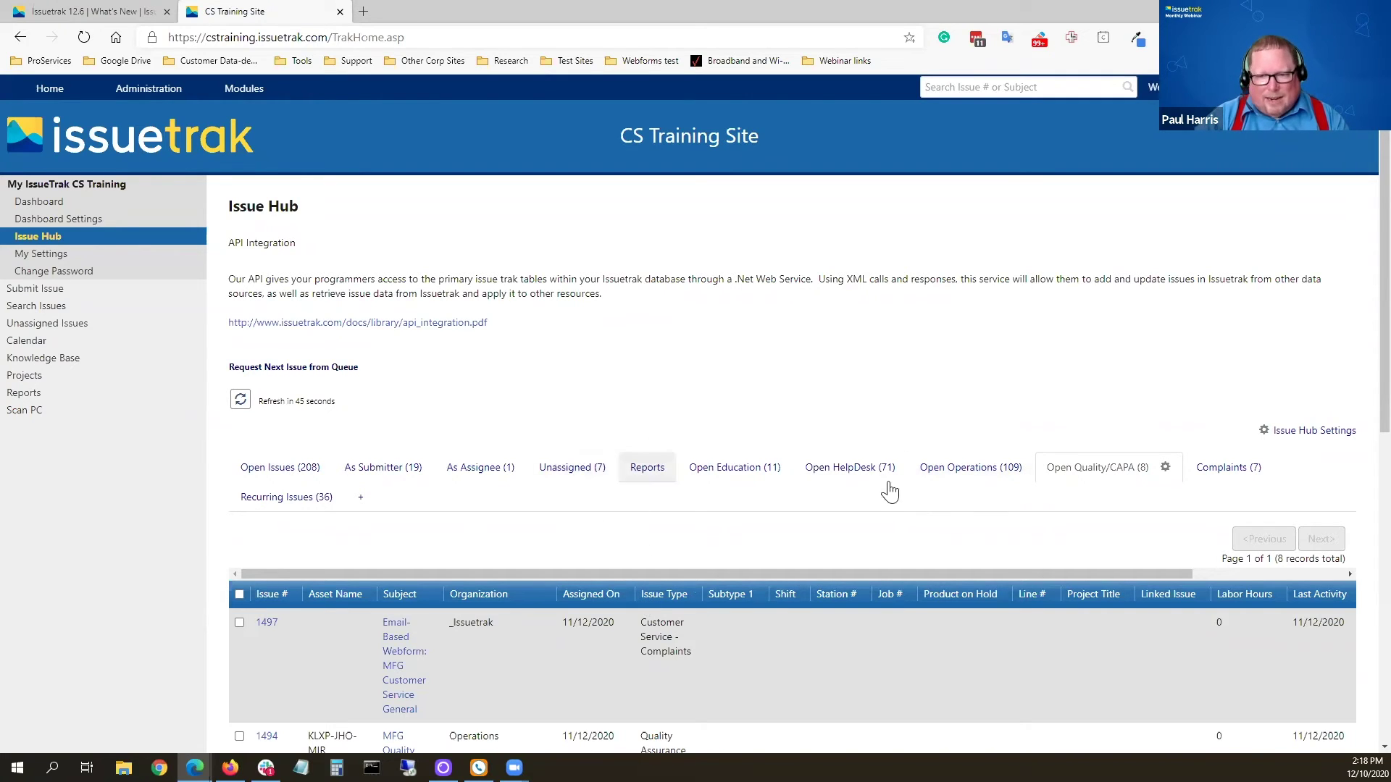
click(310, 497)
scroll(655, 507, down, 7)
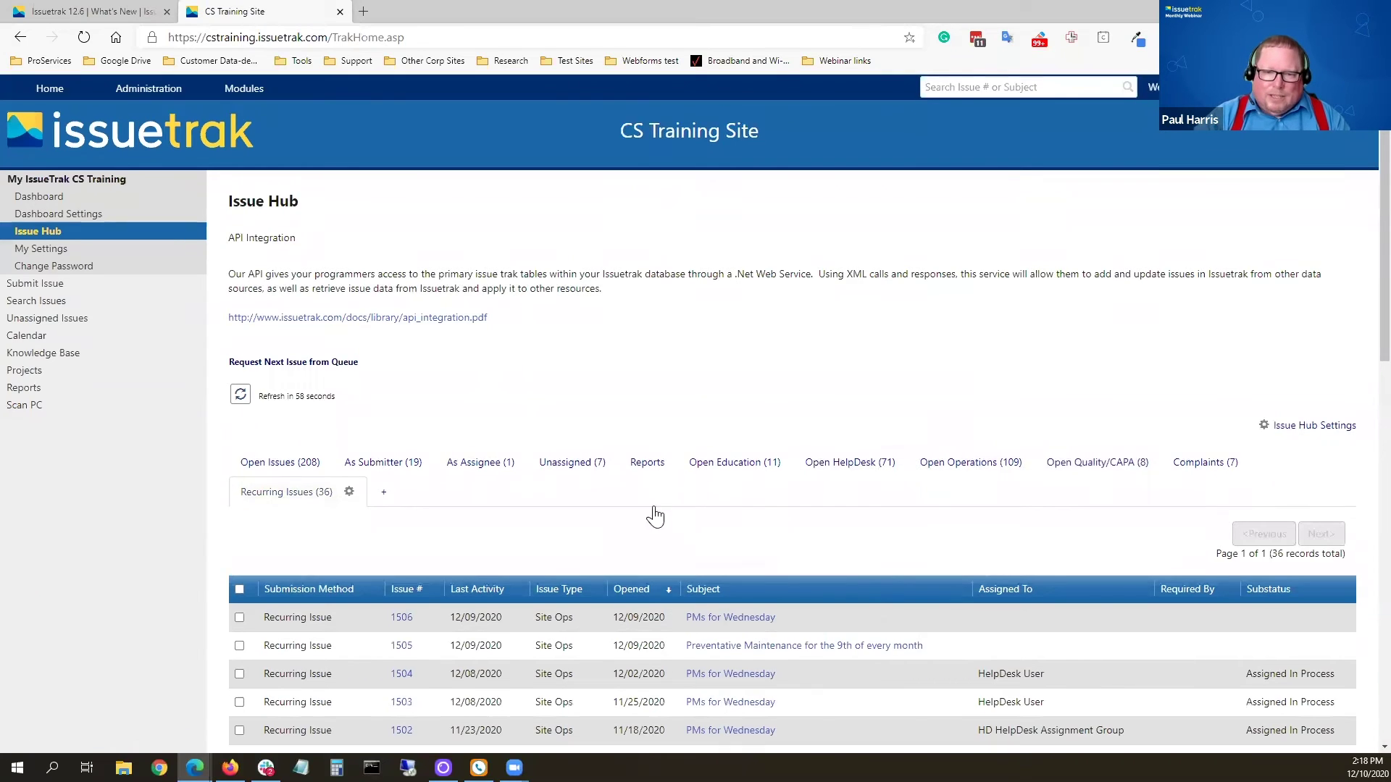
scroll(656, 507, down, 6)
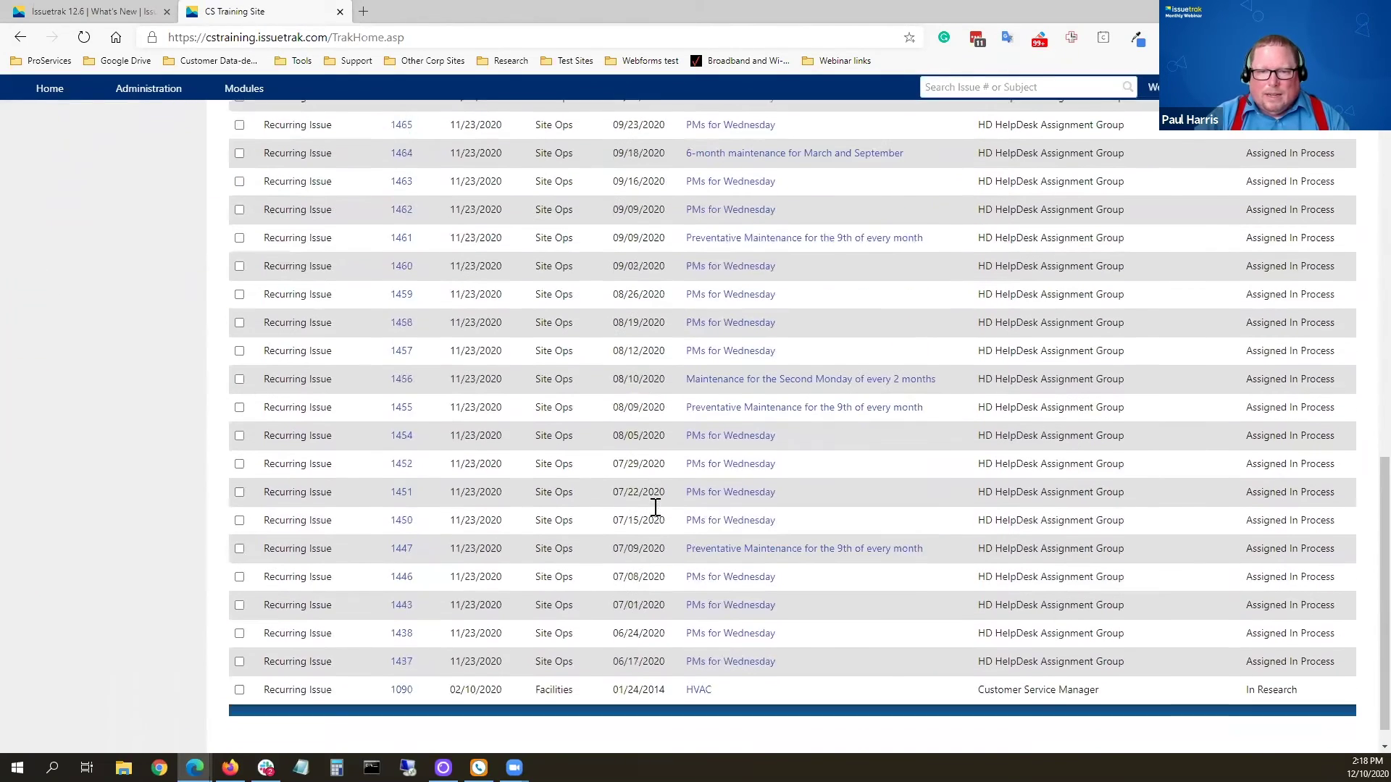
scroll(656, 507, up, 3)
scroll(654, 507, up, 10)
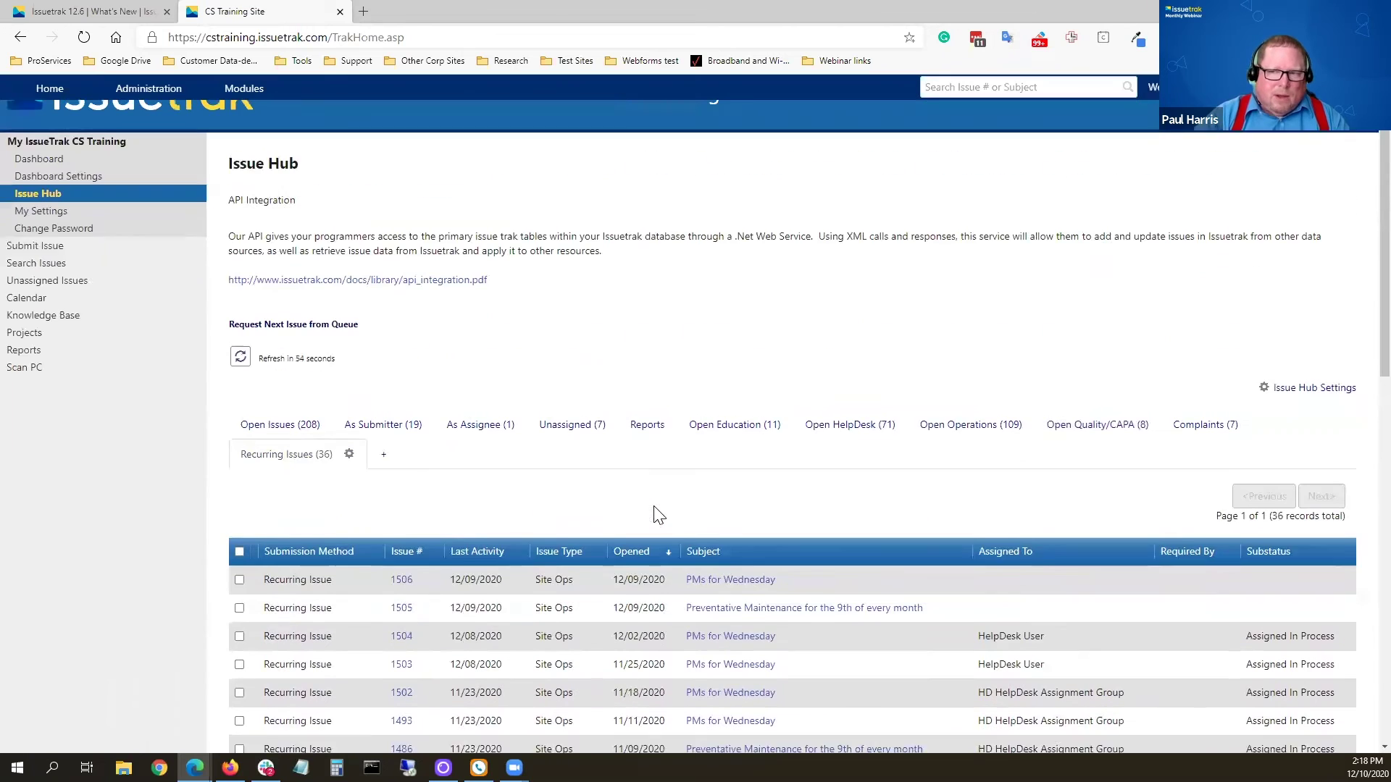
Step: Select issues 1505 through 1502 in the Recurring Issues tab, and extend the selection to every listed issue
drag(1253, 648, 1355, 650)
scroll(1214, 640, down, 1)
scroll(1214, 637, down, 4)
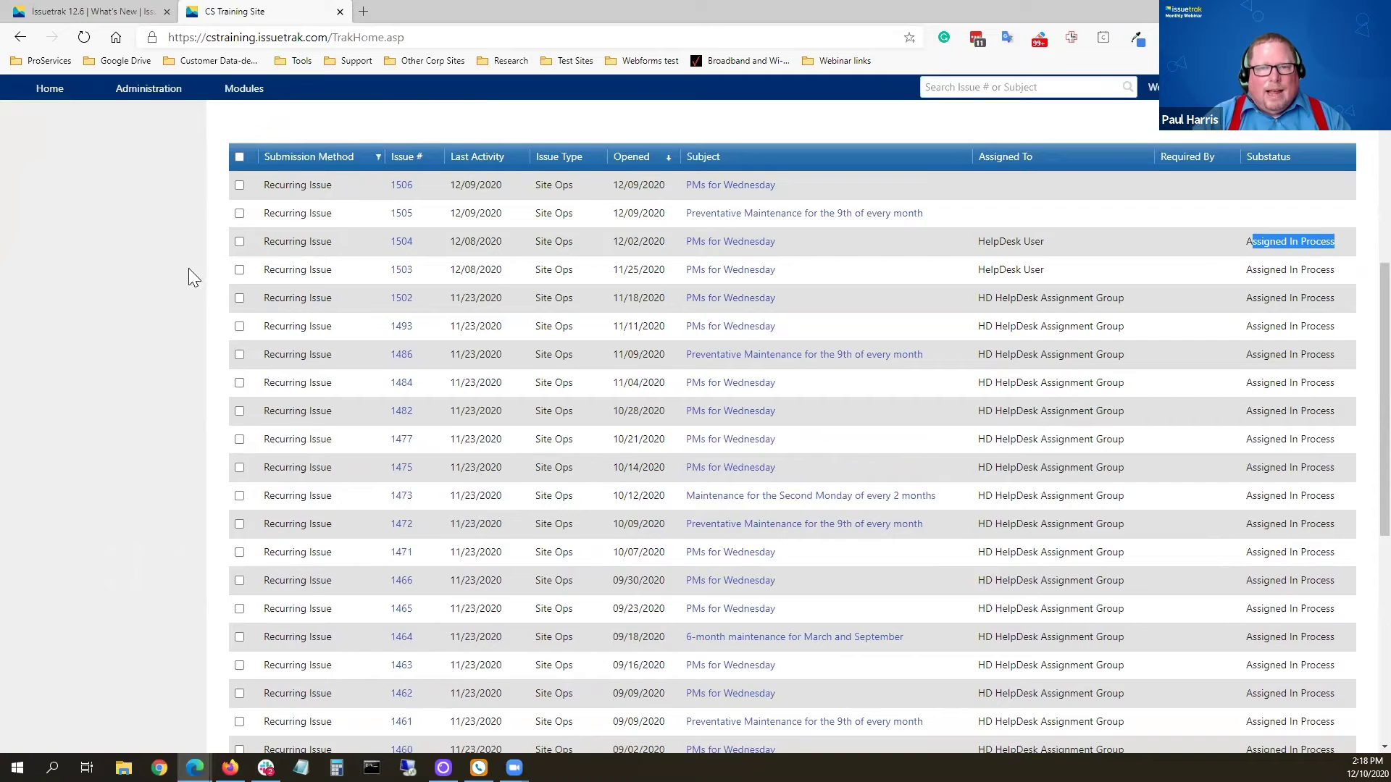
click(239, 213)
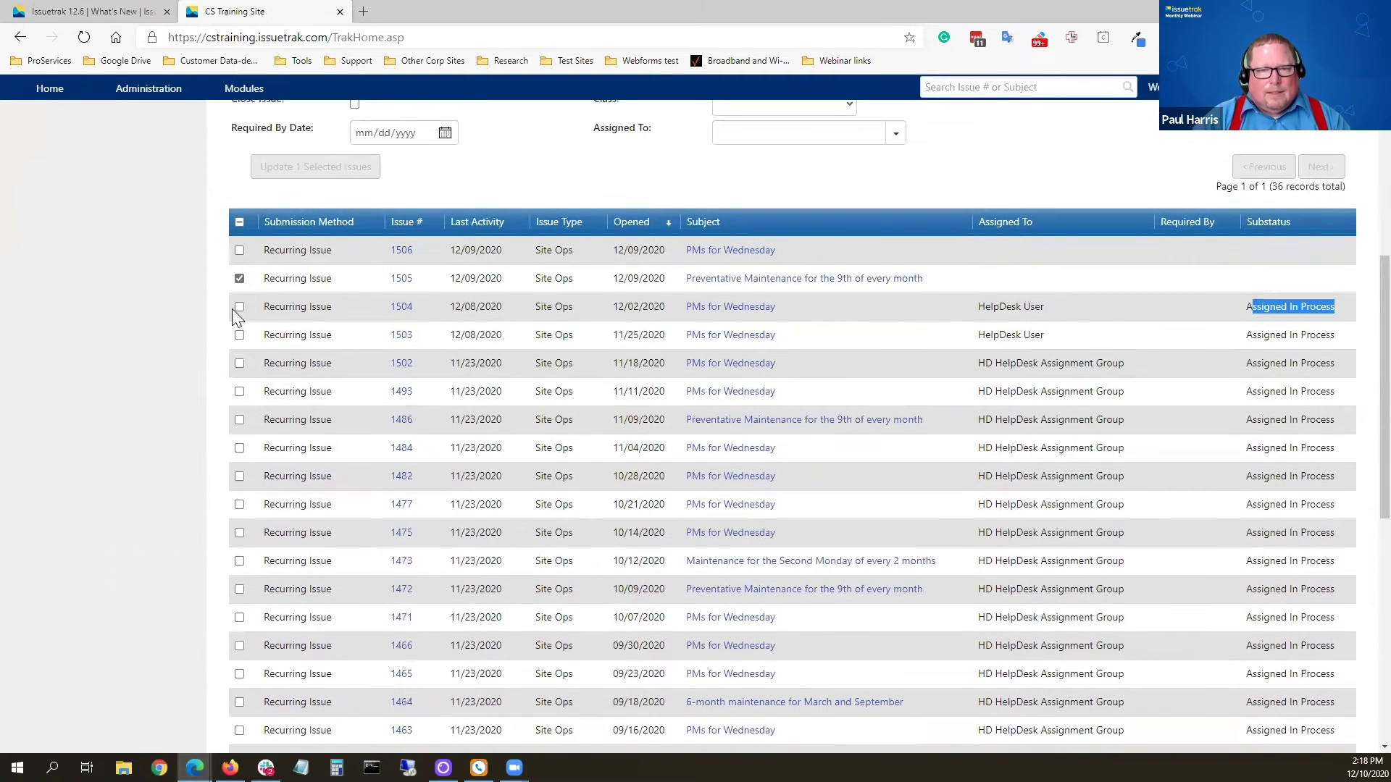
click(239, 335)
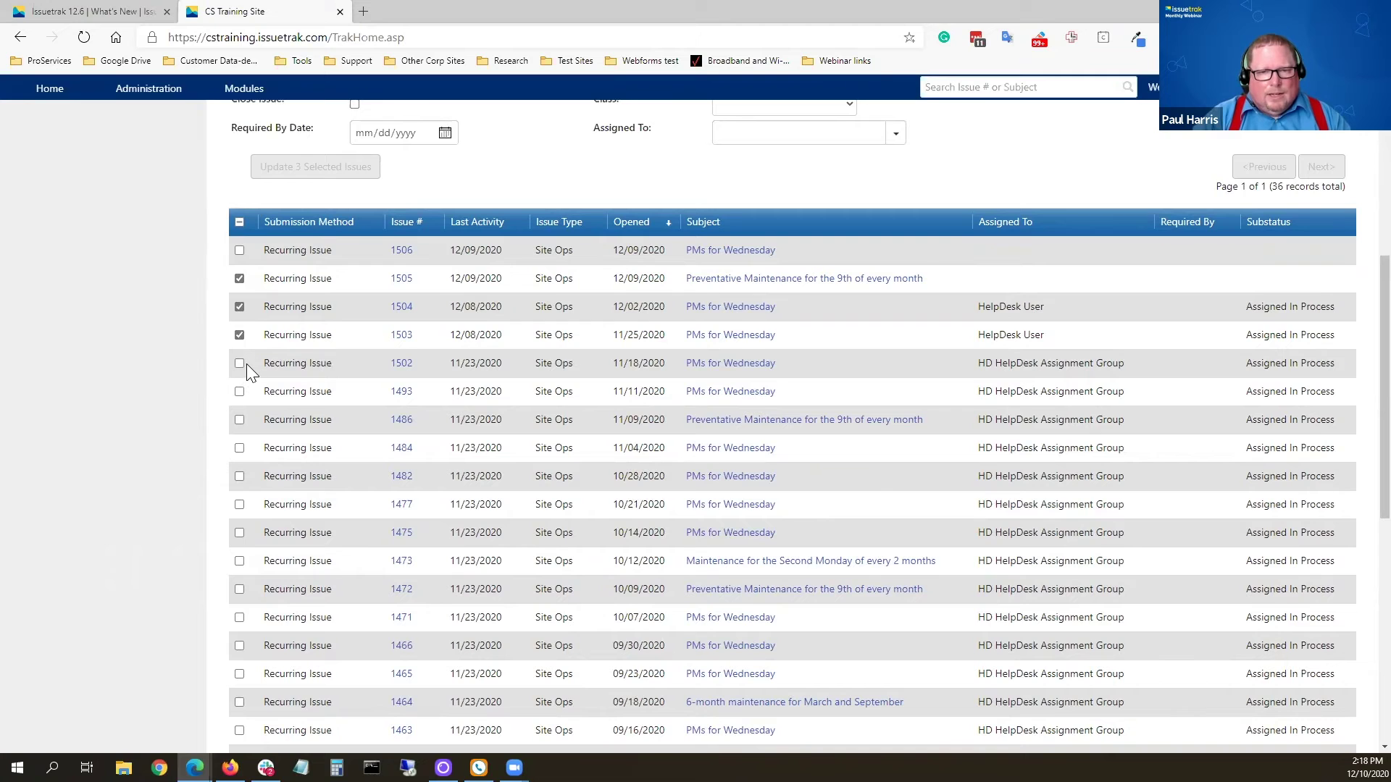
click(239, 363)
scroll(387, 276, up, 5)
scroll(434, 319, down, 4)
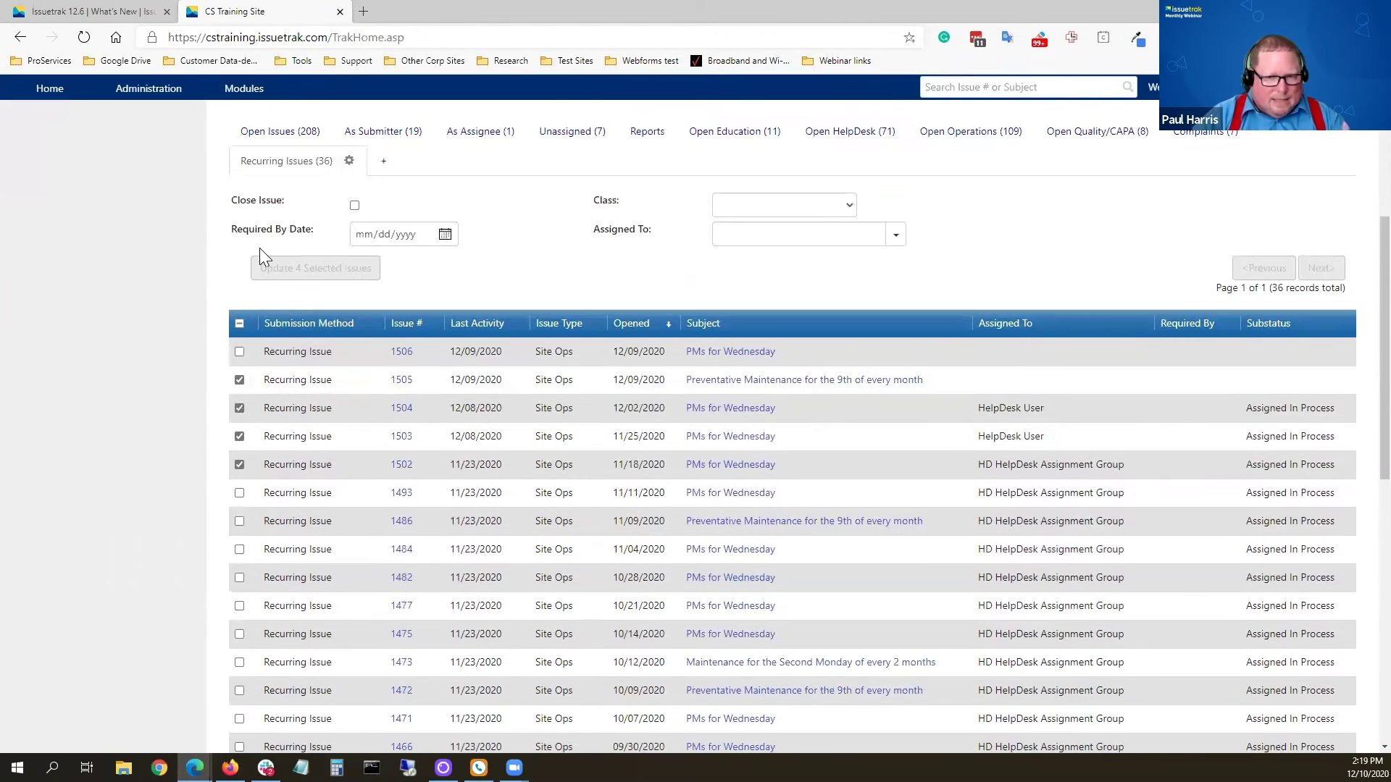
click(239, 324)
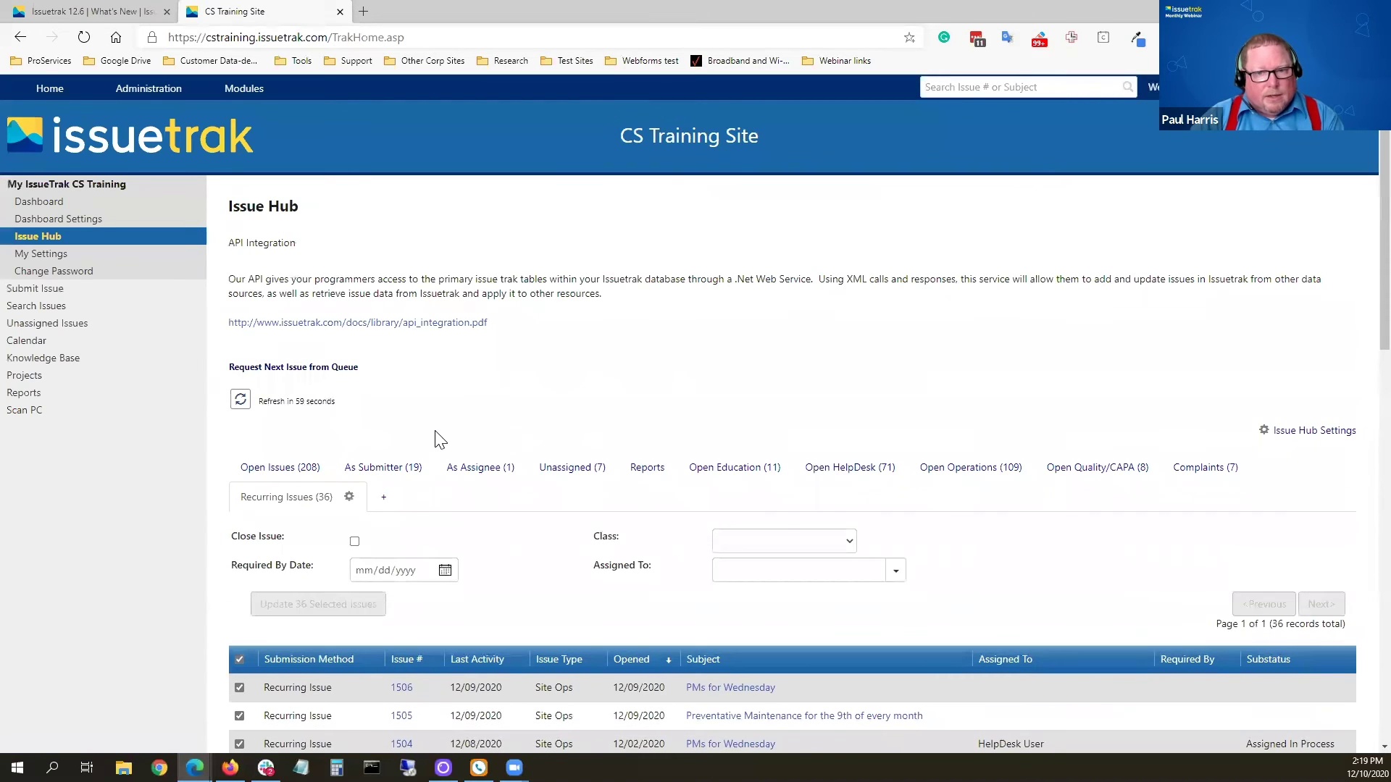
Step: Try to bulk-update all selected recurring issues with a Required By Date of 12/11/2020
scroll(441, 439, down, 3)
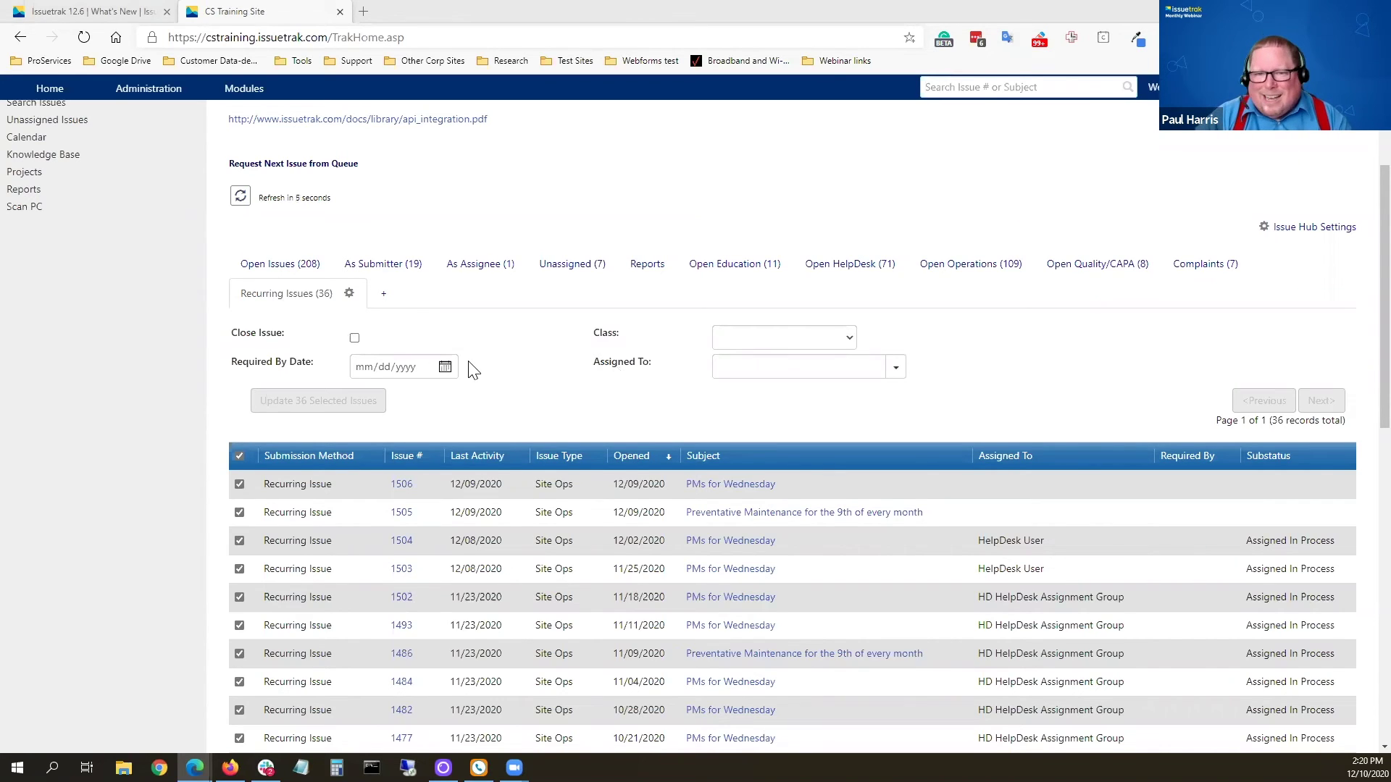
click(448, 370)
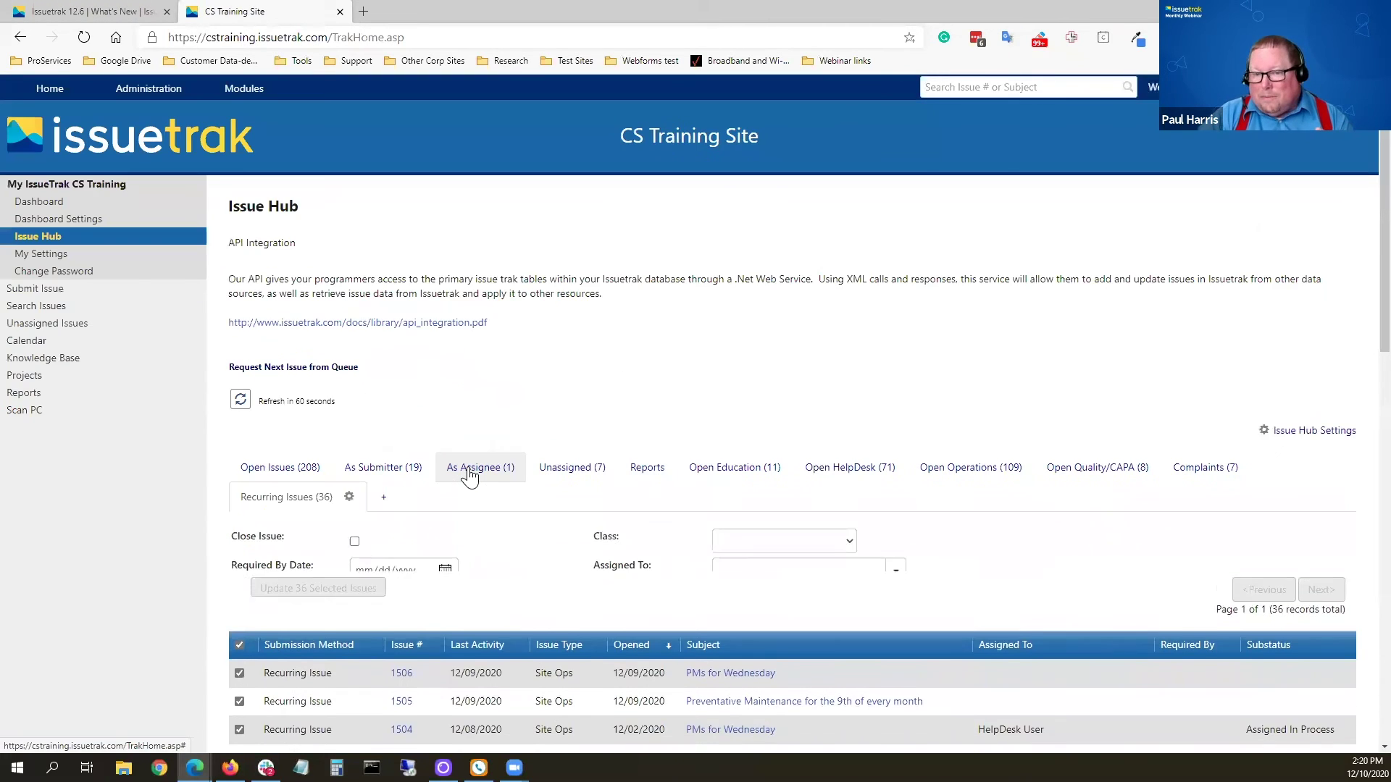
scroll(472, 504, down, 2)
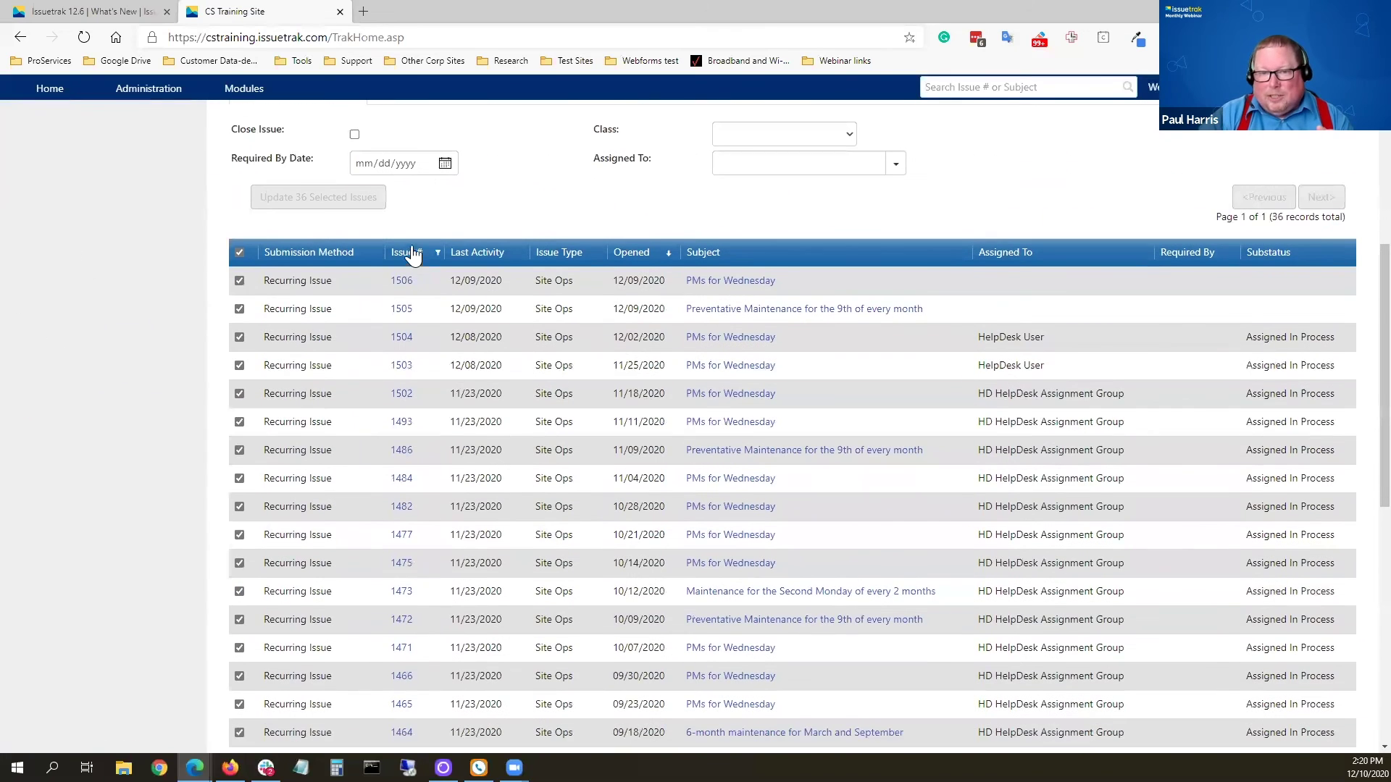
click(426, 166)
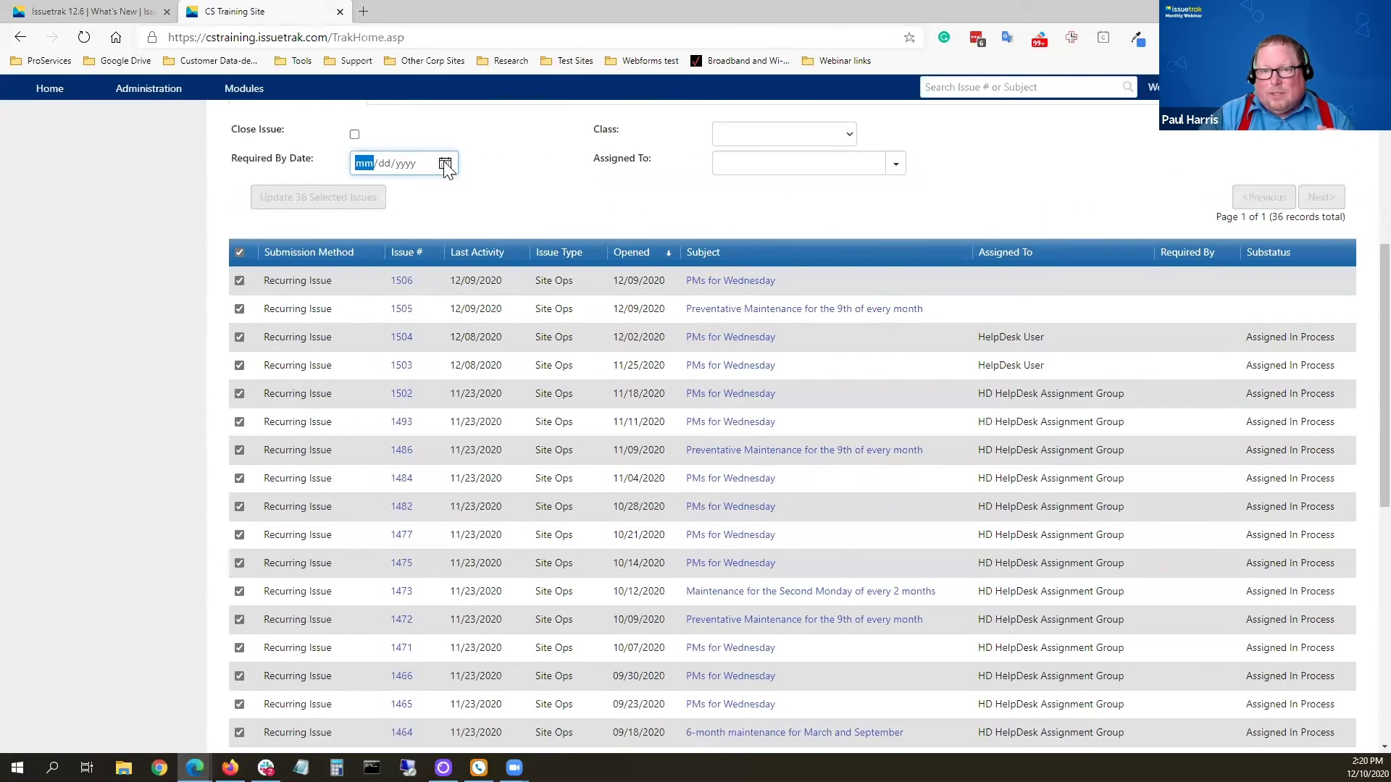
click(445, 163)
click(471, 263)
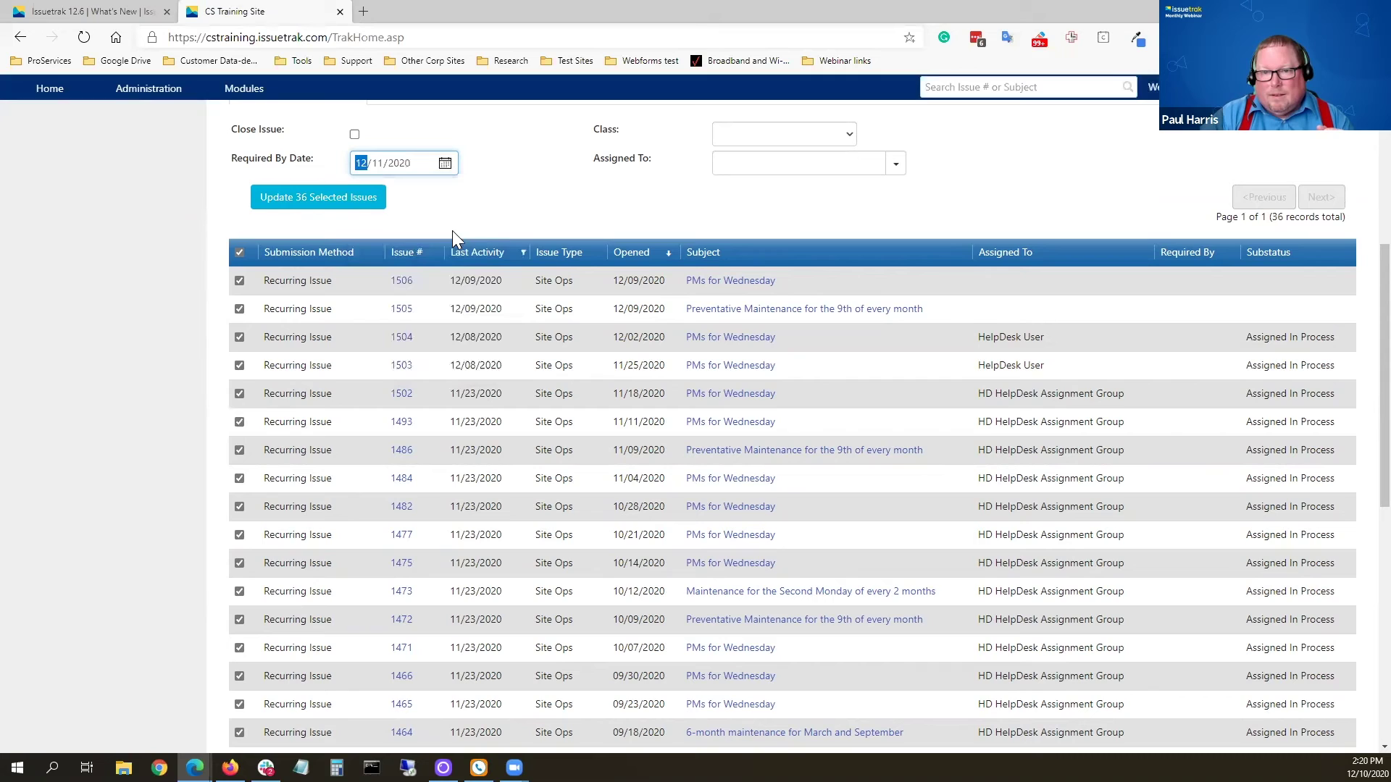
click(337, 200)
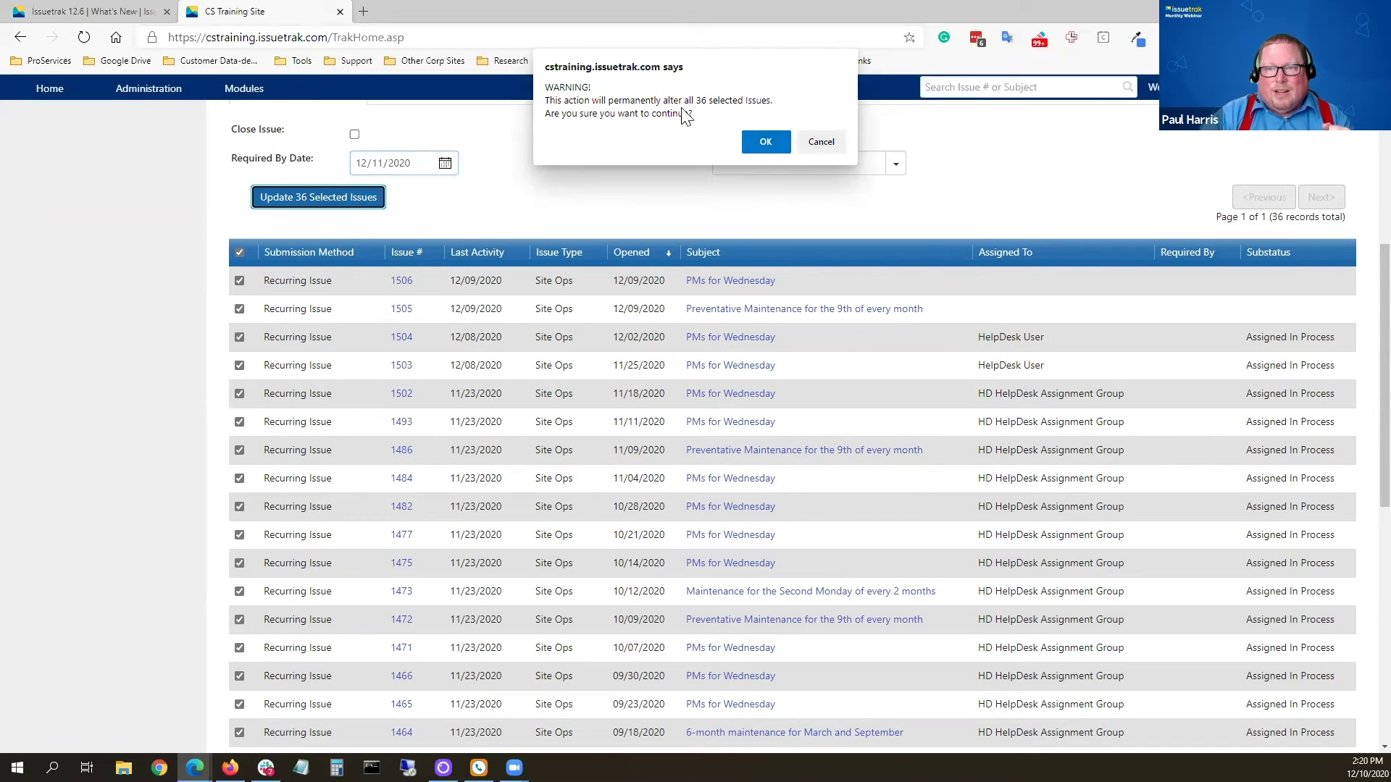
click(757, 146)
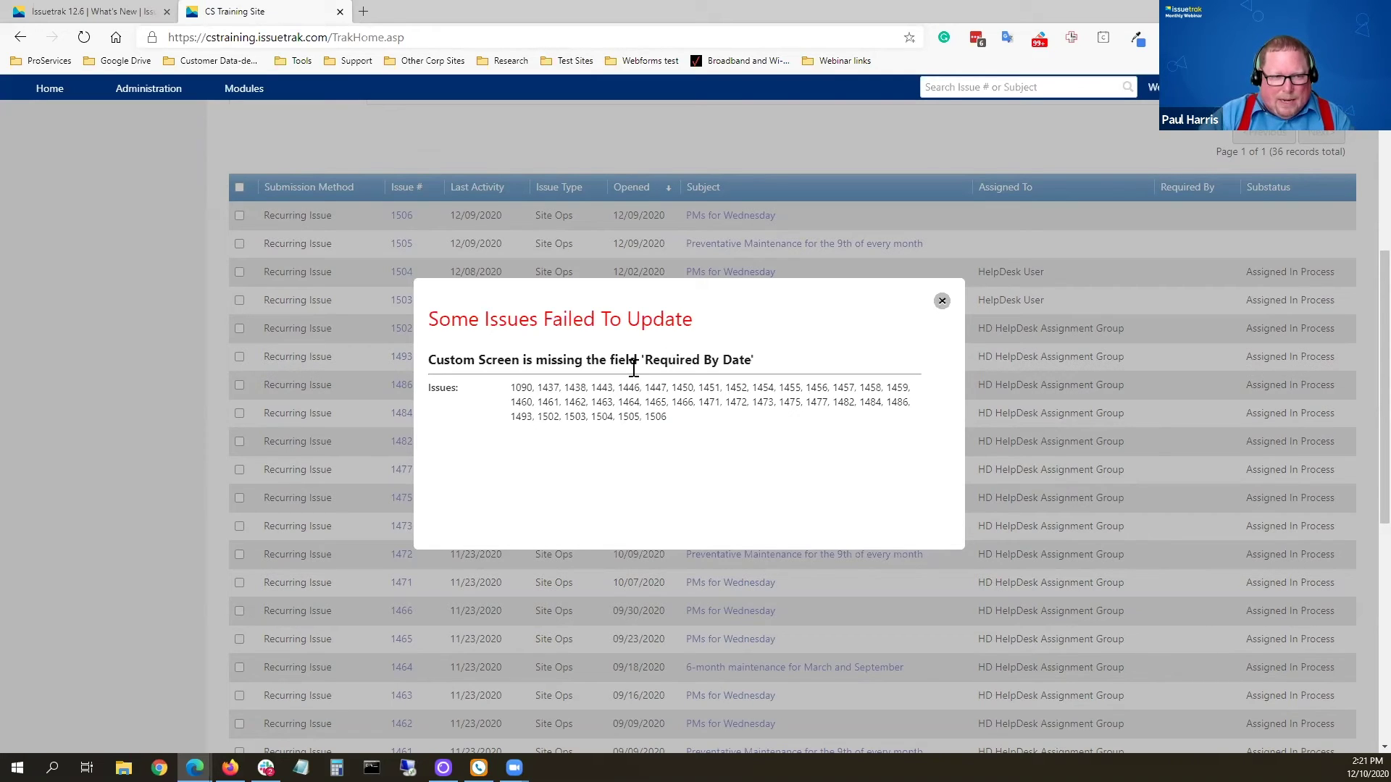
click(941, 301)
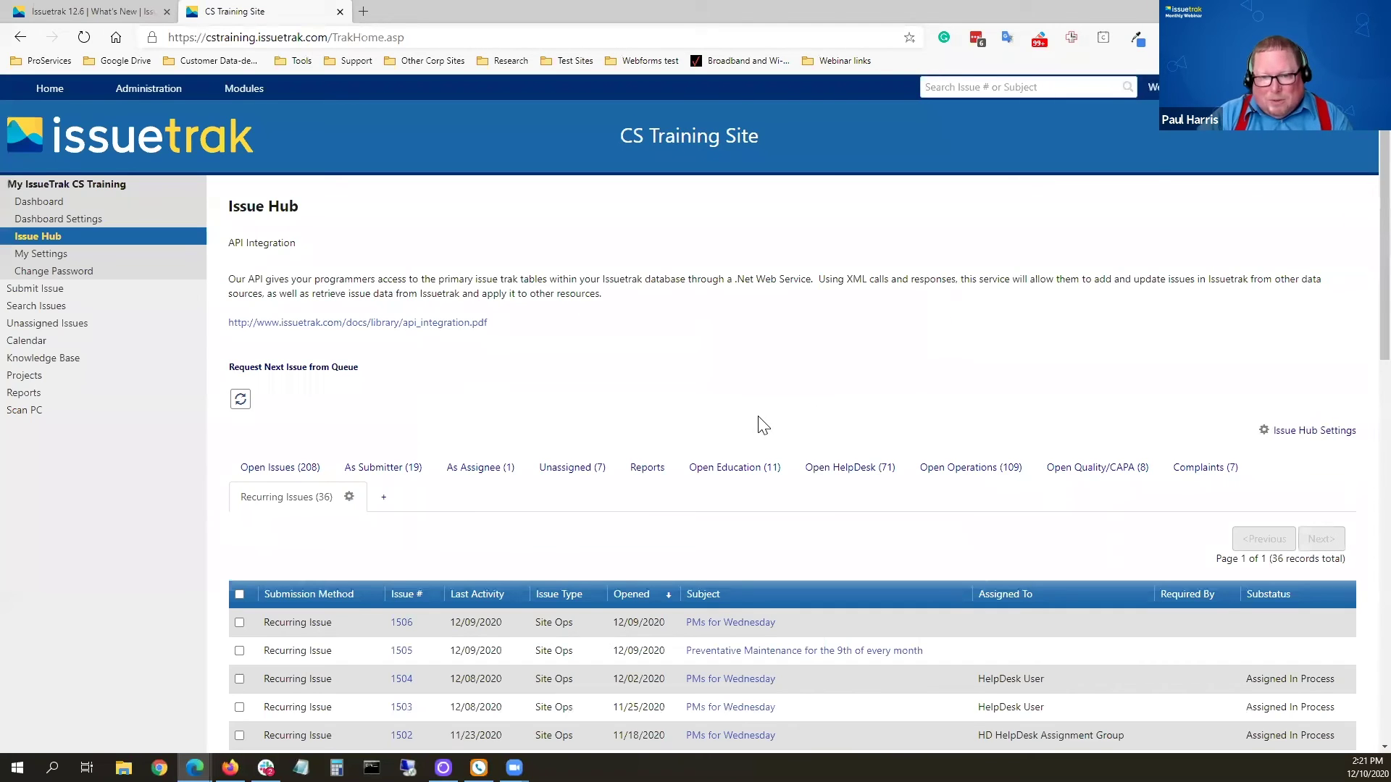
Step: Edit the Recurring Issues tab's columns to remove Required By, save the column list and look over the issue table
scroll(706, 594, down, 3)
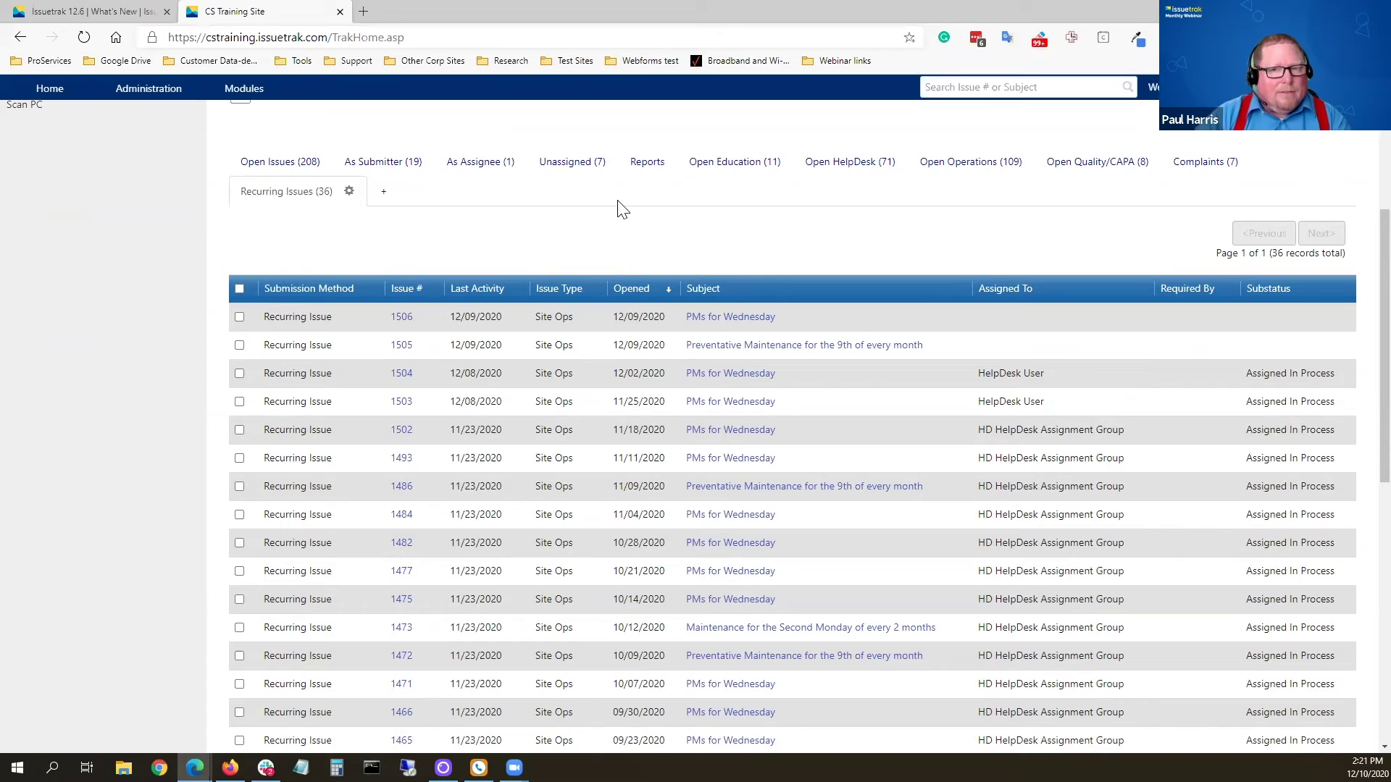
click(349, 192)
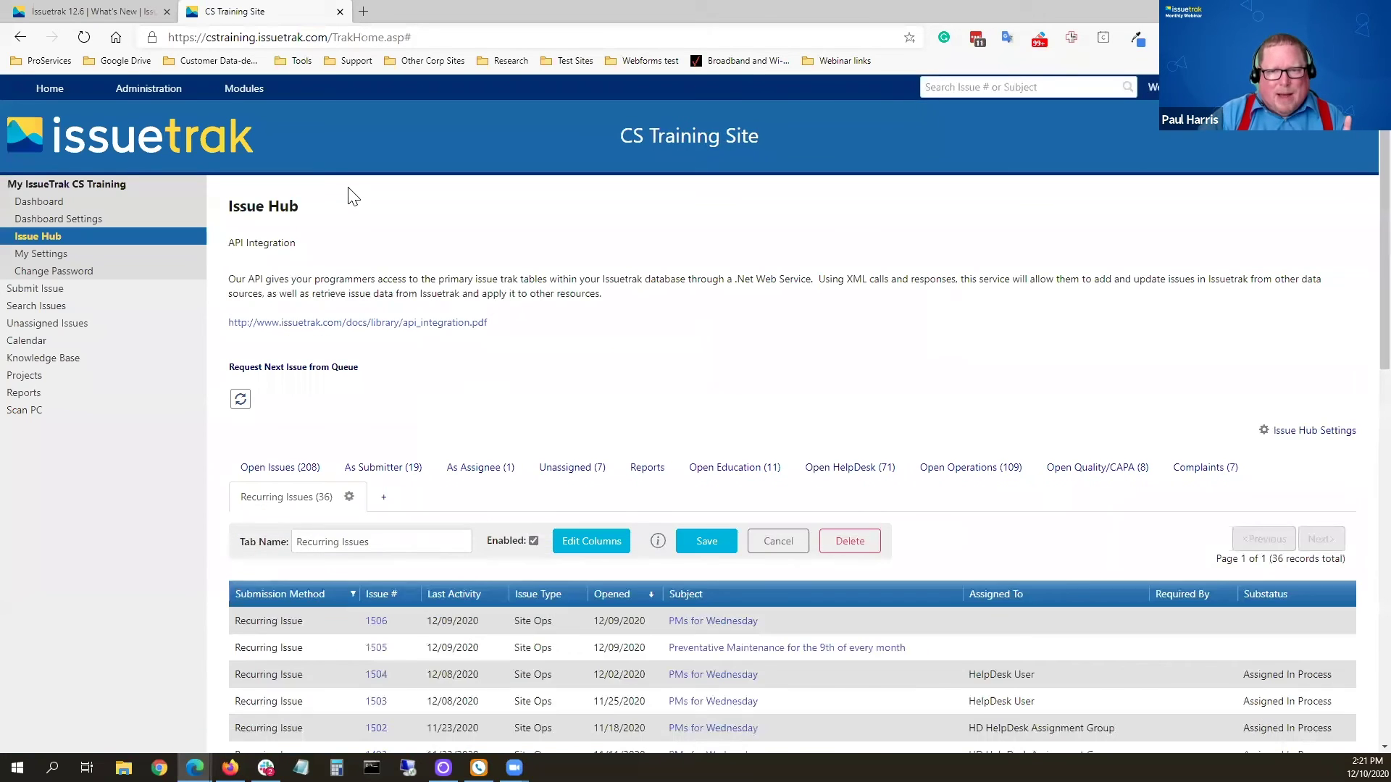
click(587, 550)
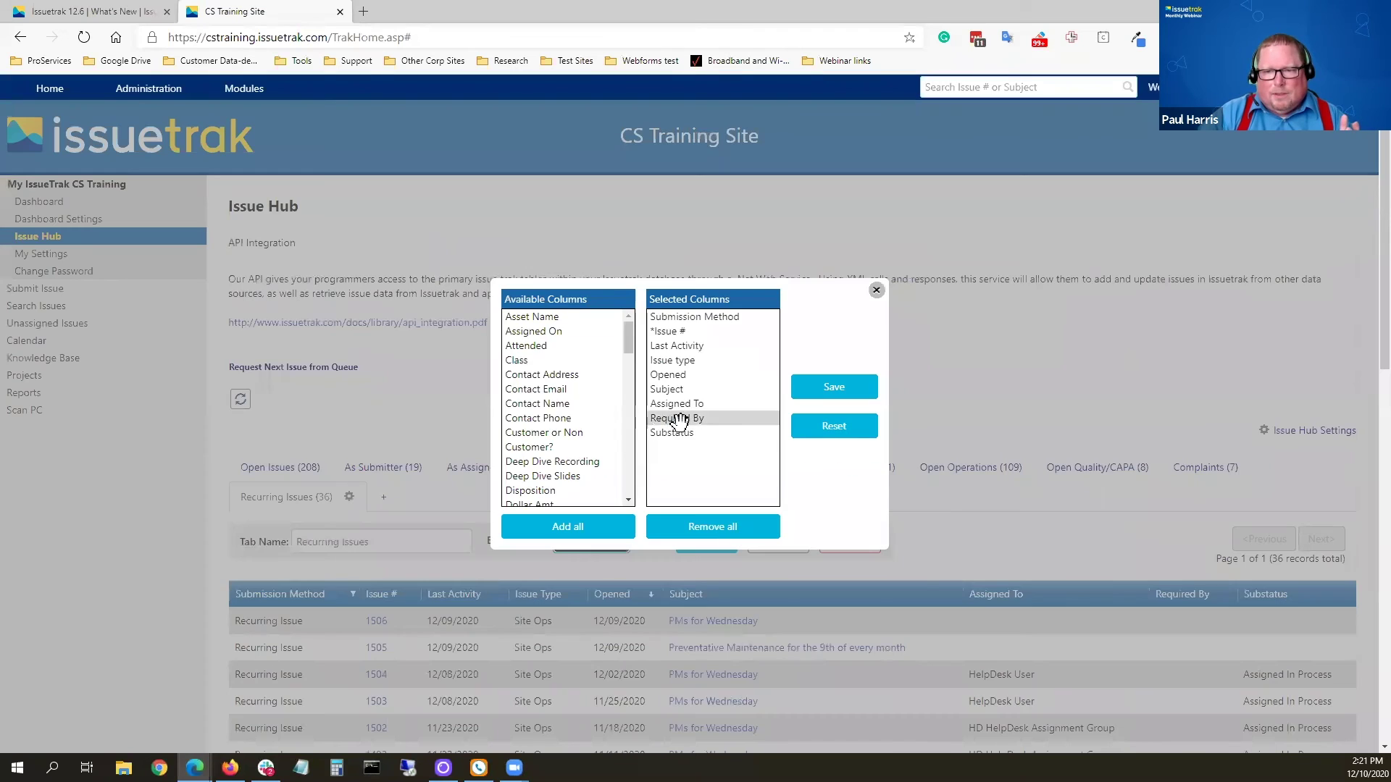
drag(653, 412, 554, 331)
click(832, 391)
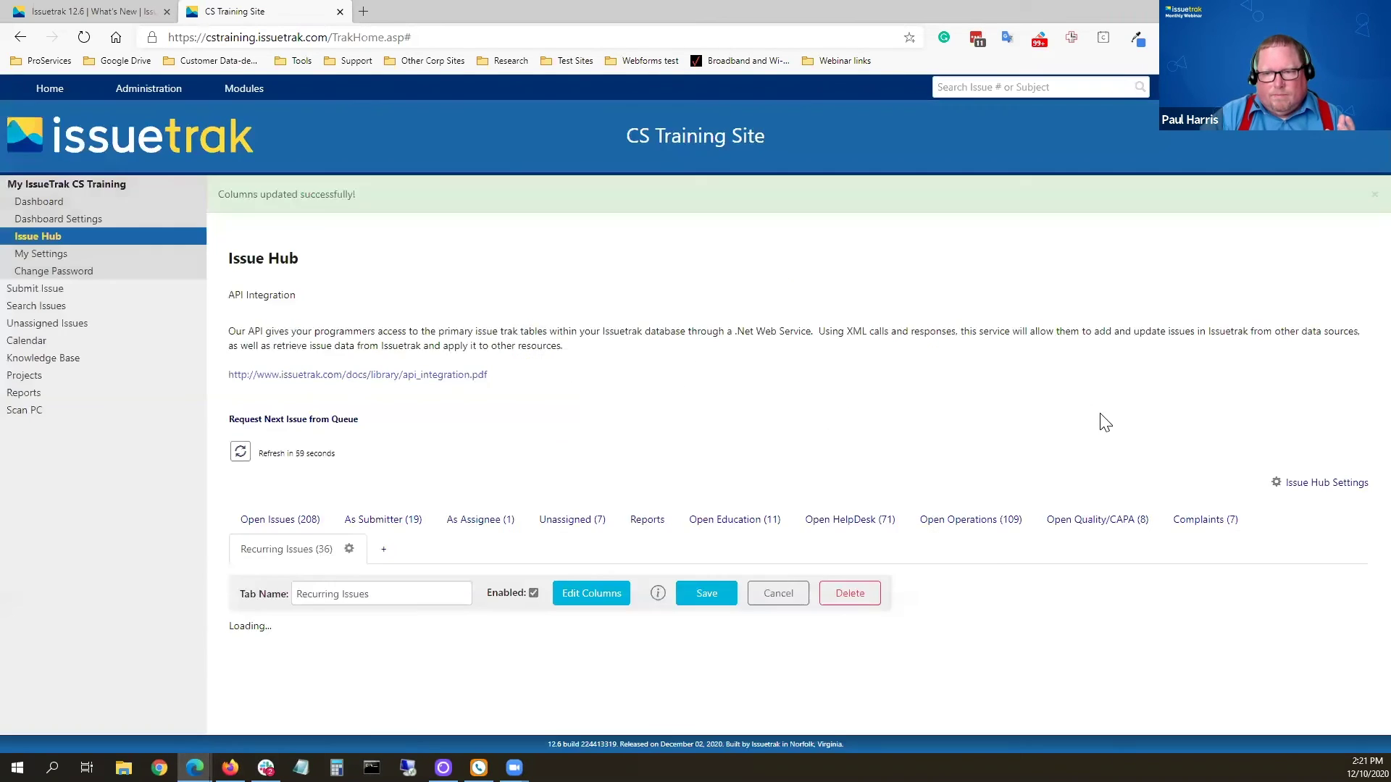
scroll(1014, 384, down, 1)
scroll(1037, 403, down, 6)
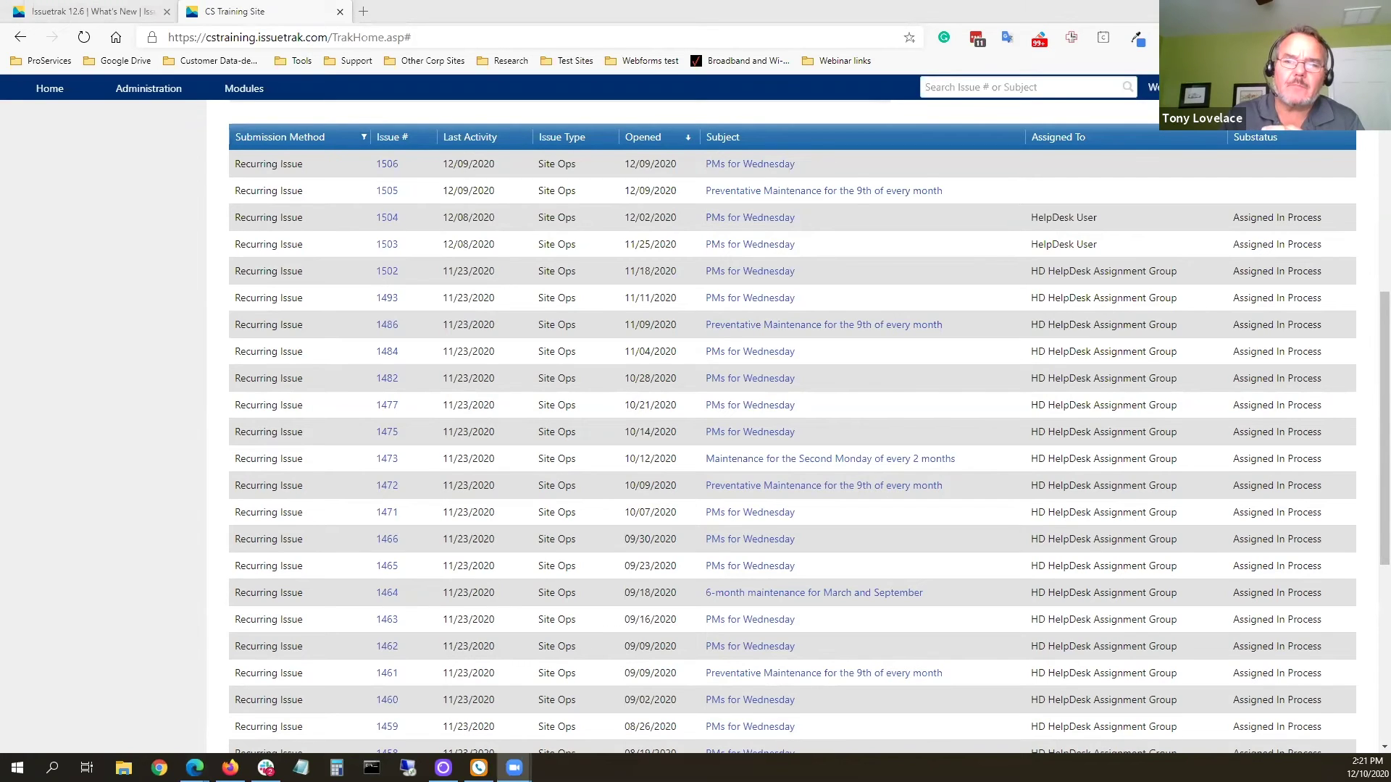
Step: Switch to the Issuetrak 12.6 What's New page and highlight the Issue Hub feedback e-mail address
key(alt+Tab)
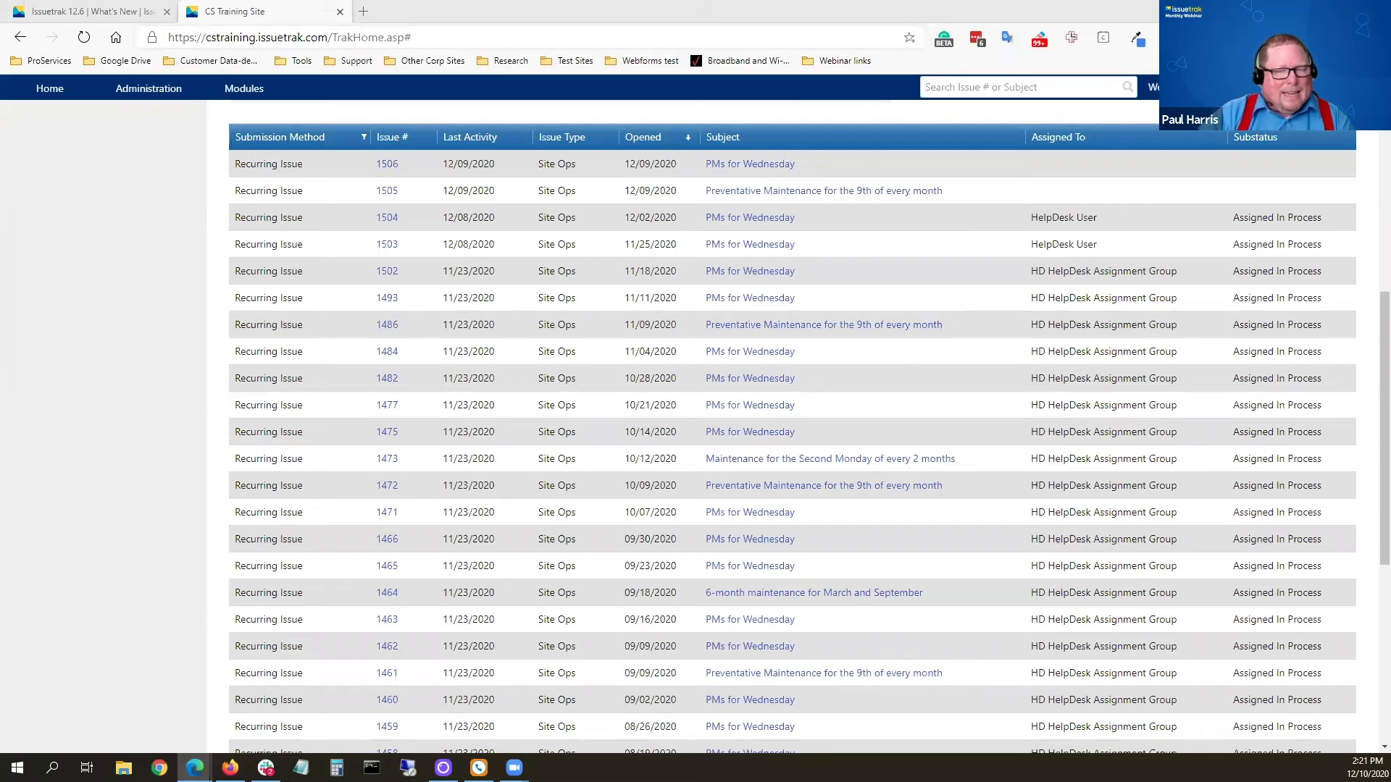
click(89, 11)
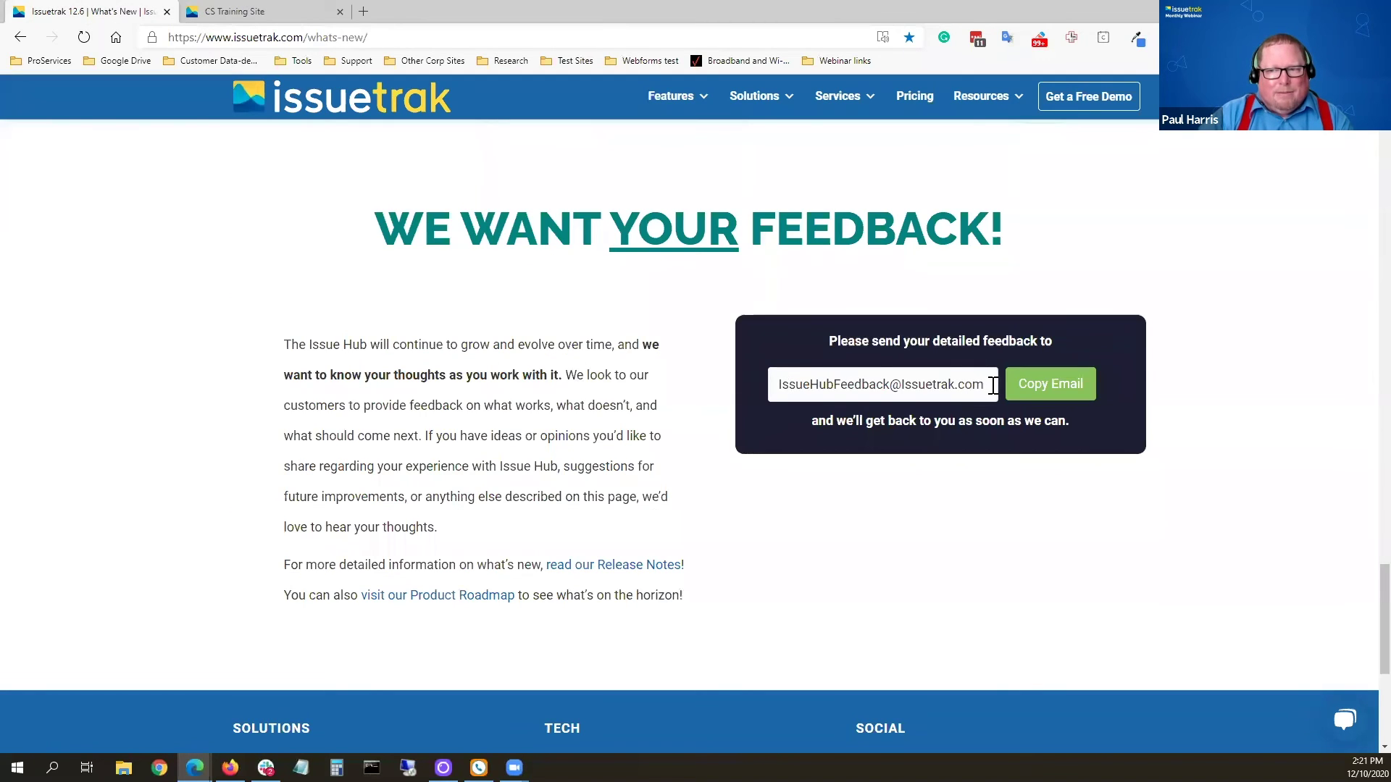
drag(993, 382, 775, 388)
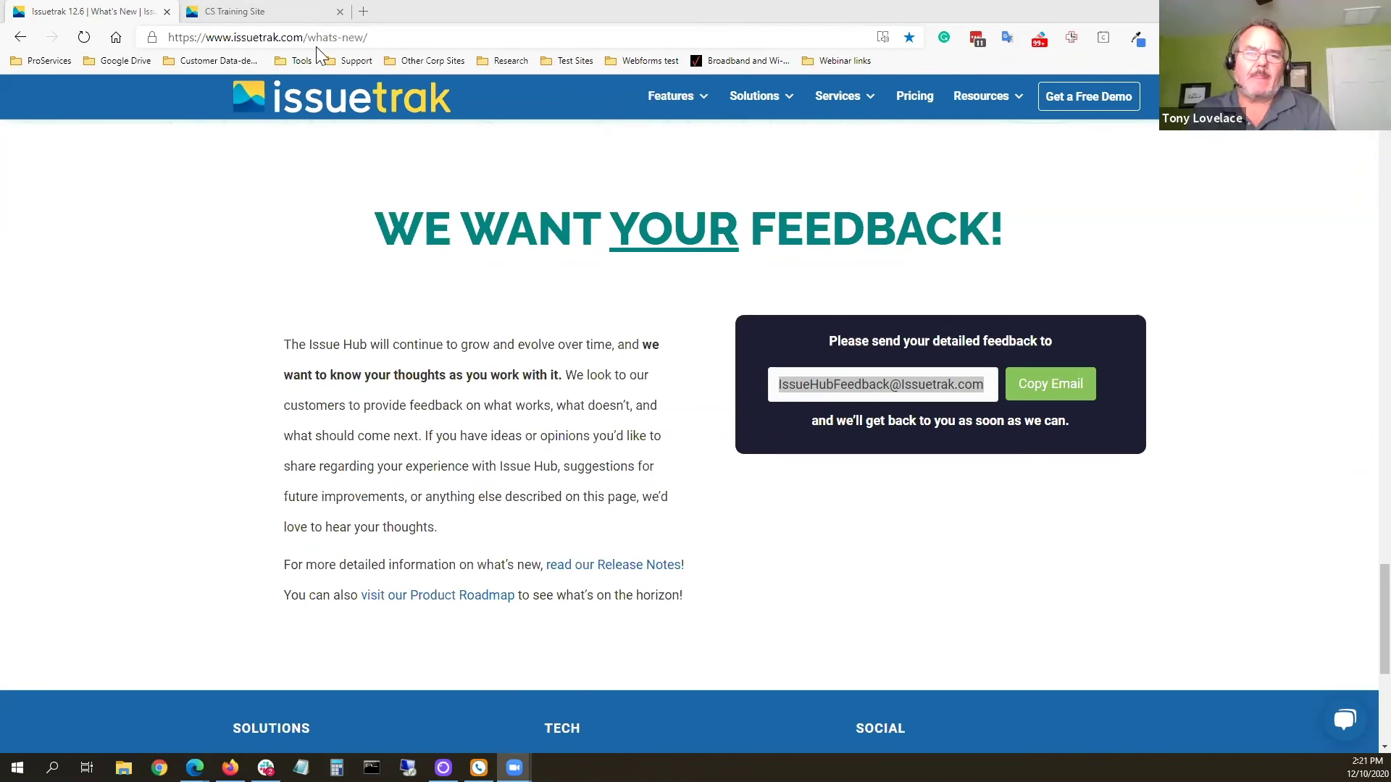
Step: Return to the CS Training Site and save the Recurring Issues tab's settings
click(279, 10)
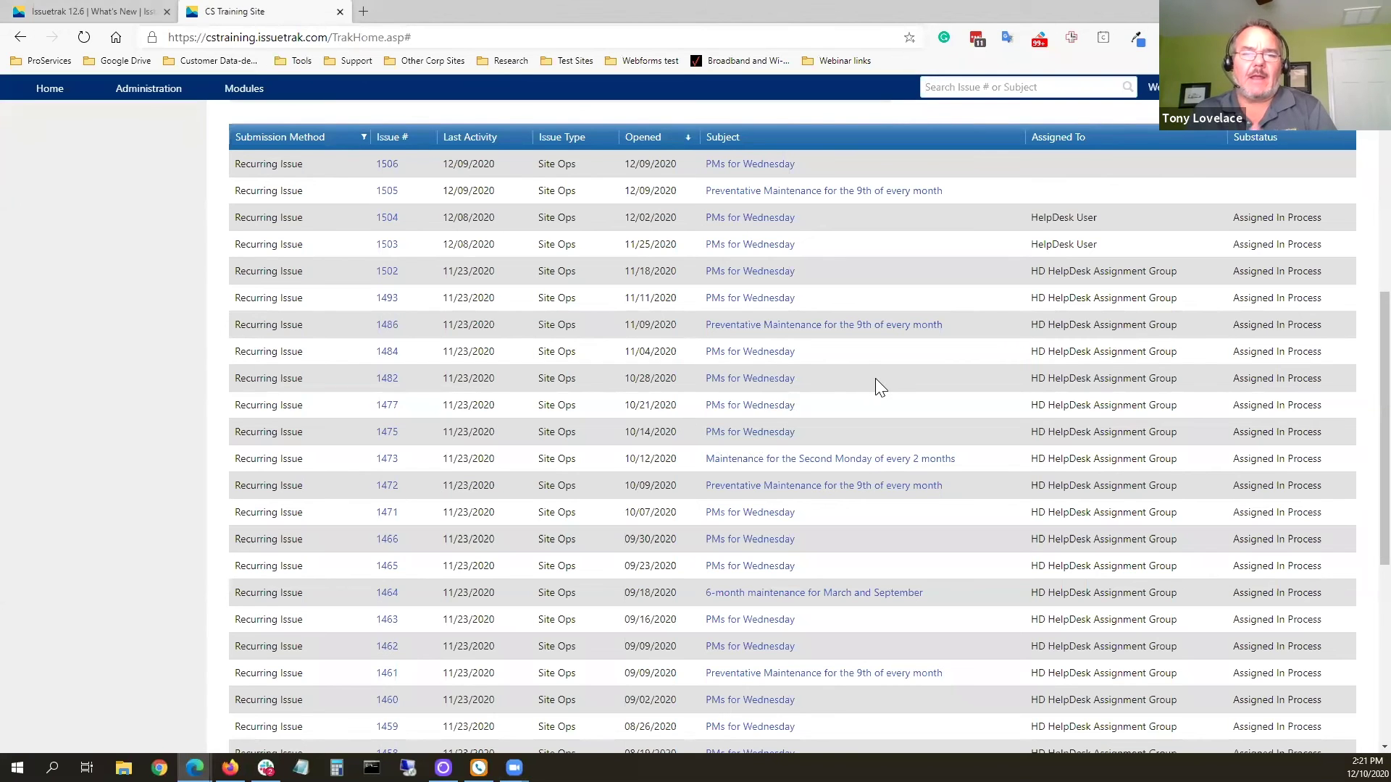
scroll(875, 379, up, 4)
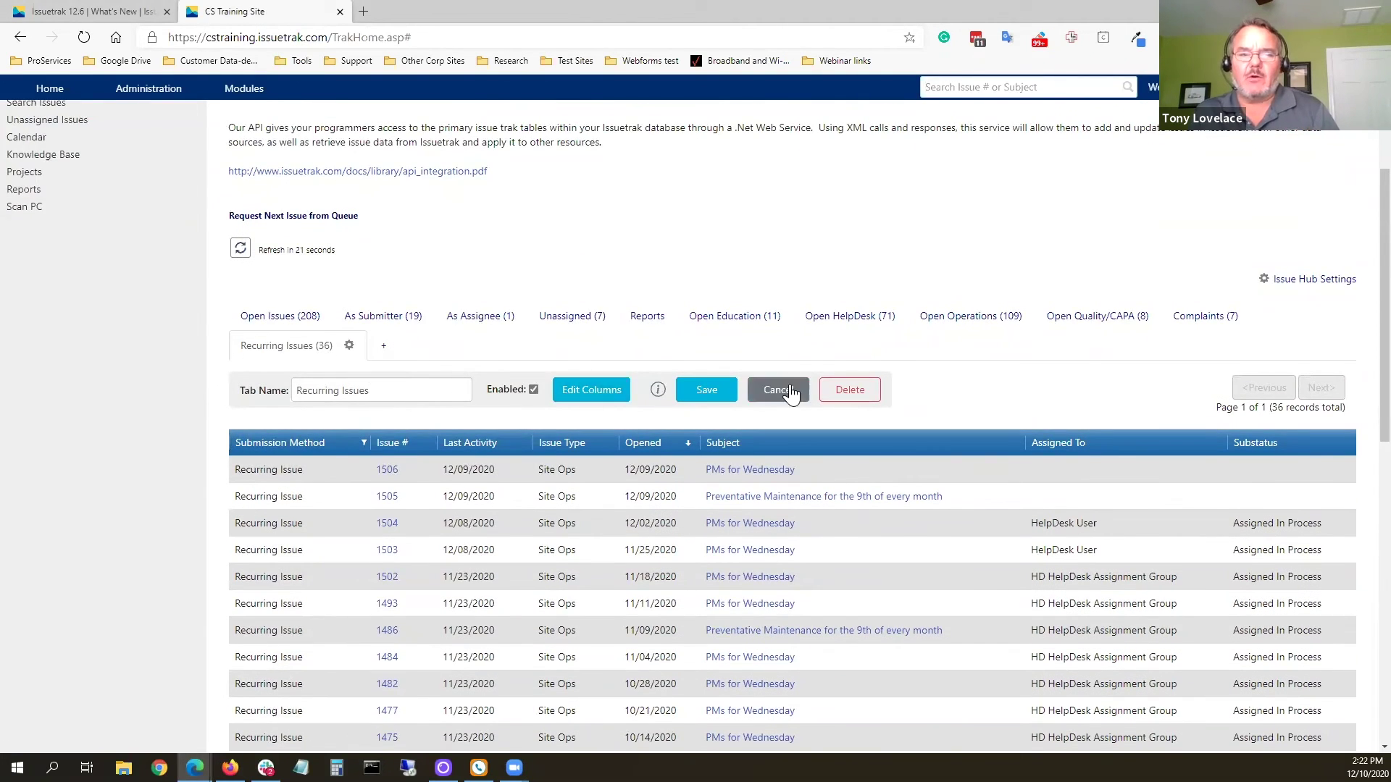
click(706, 391)
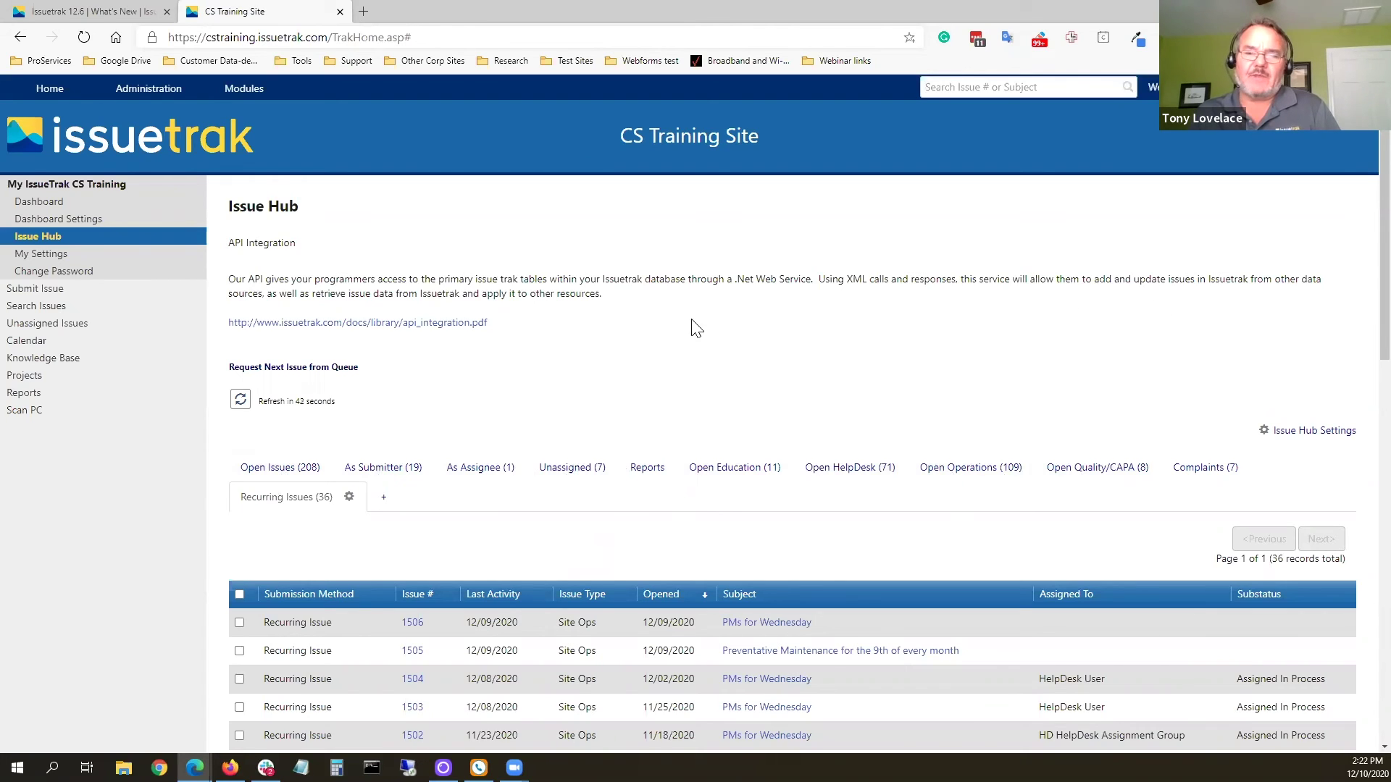
Step: Remove the Organization column from the Open Issues tab, save the tab and look over its issue list
click(269, 470)
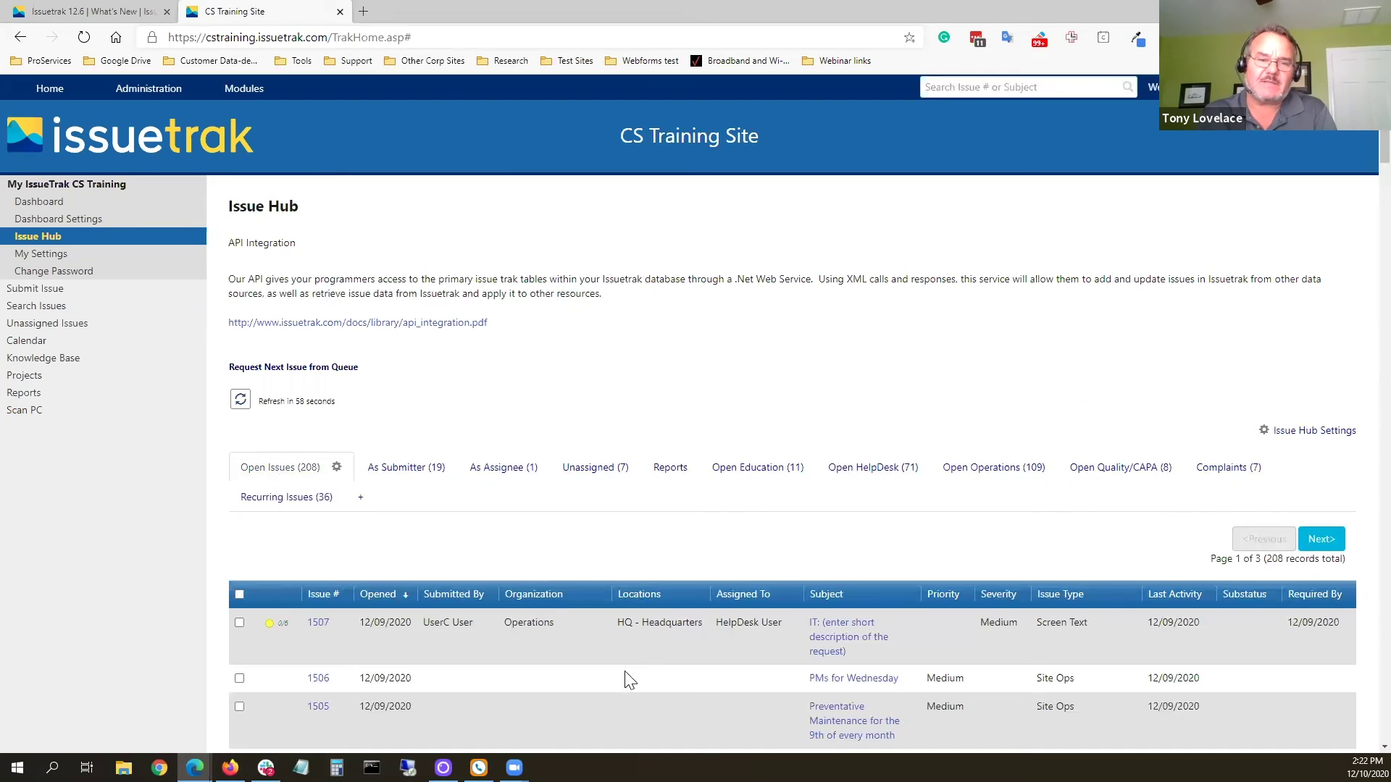
scroll(627, 678, down, 3)
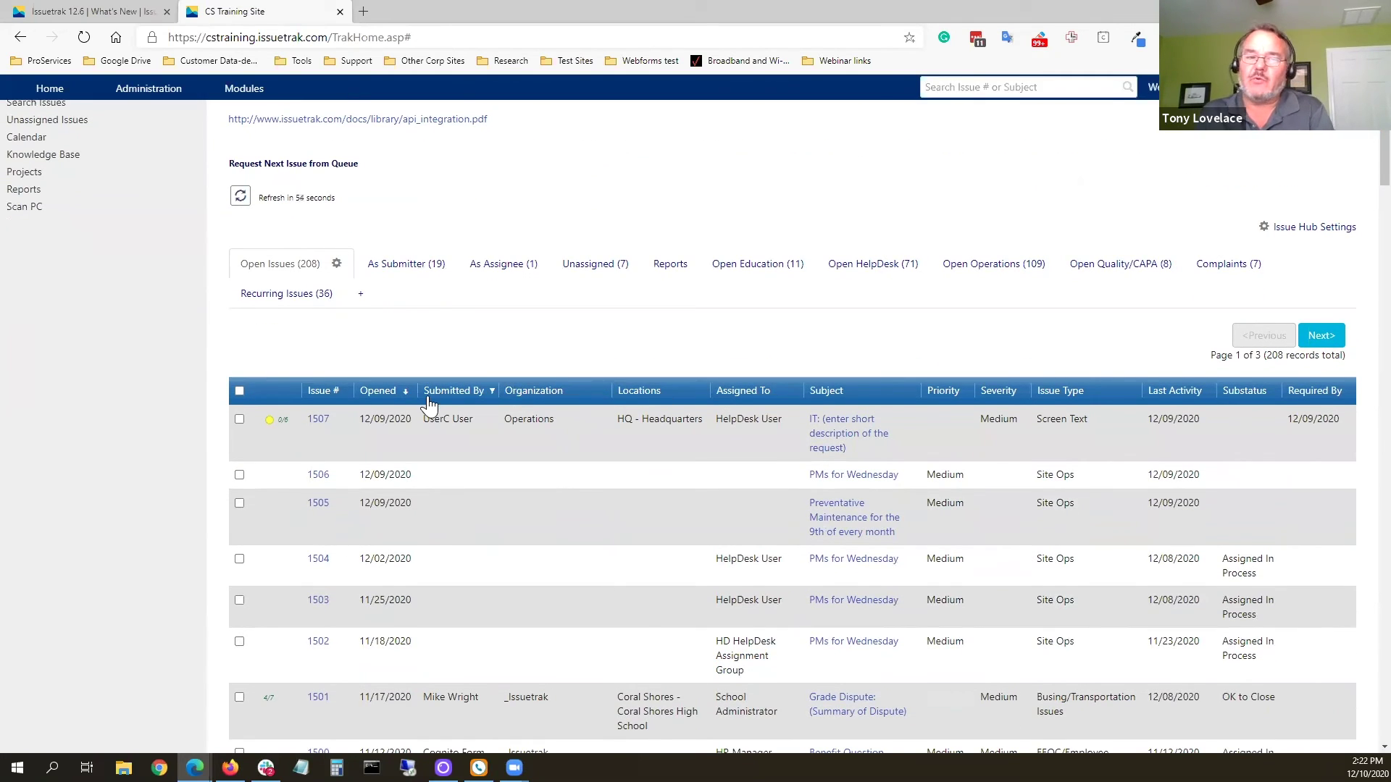
click(337, 264)
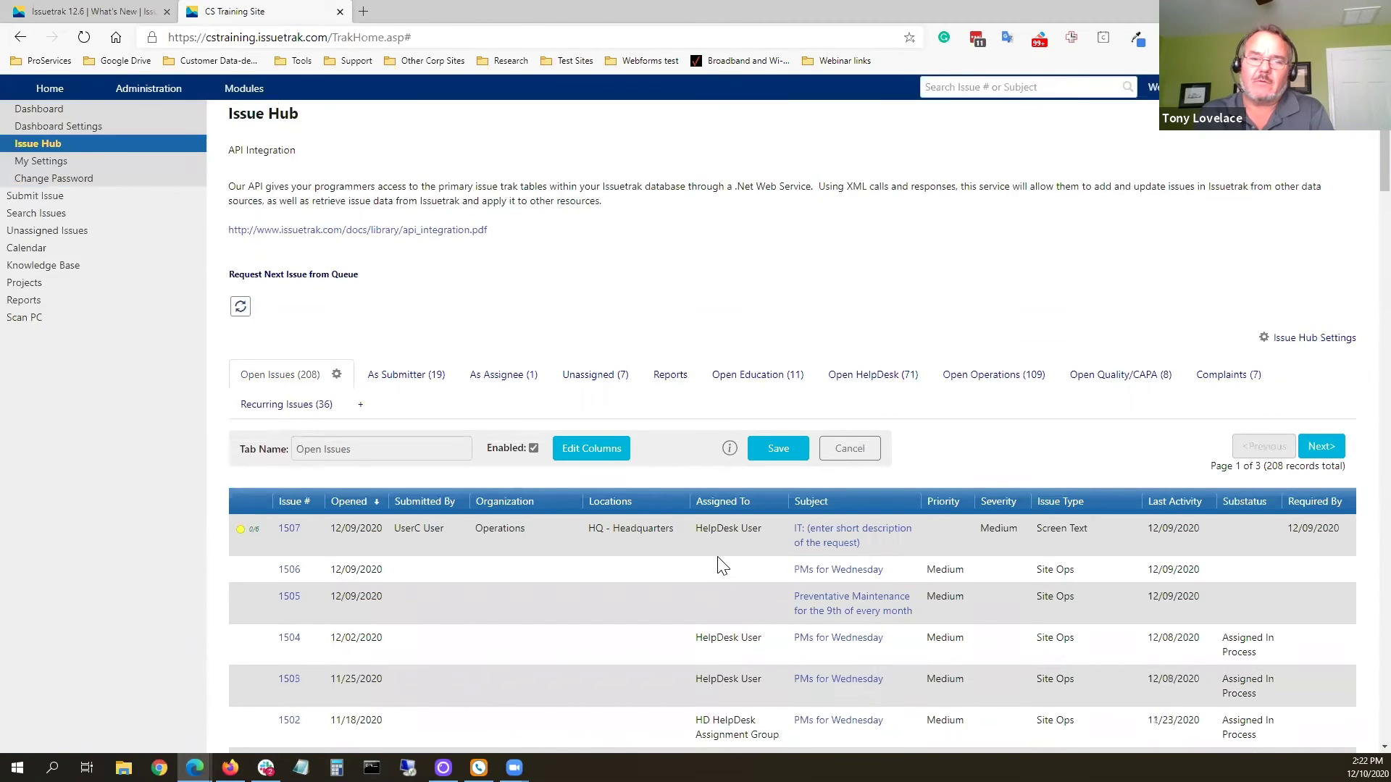
scroll(717, 556, down, 3)
click(605, 245)
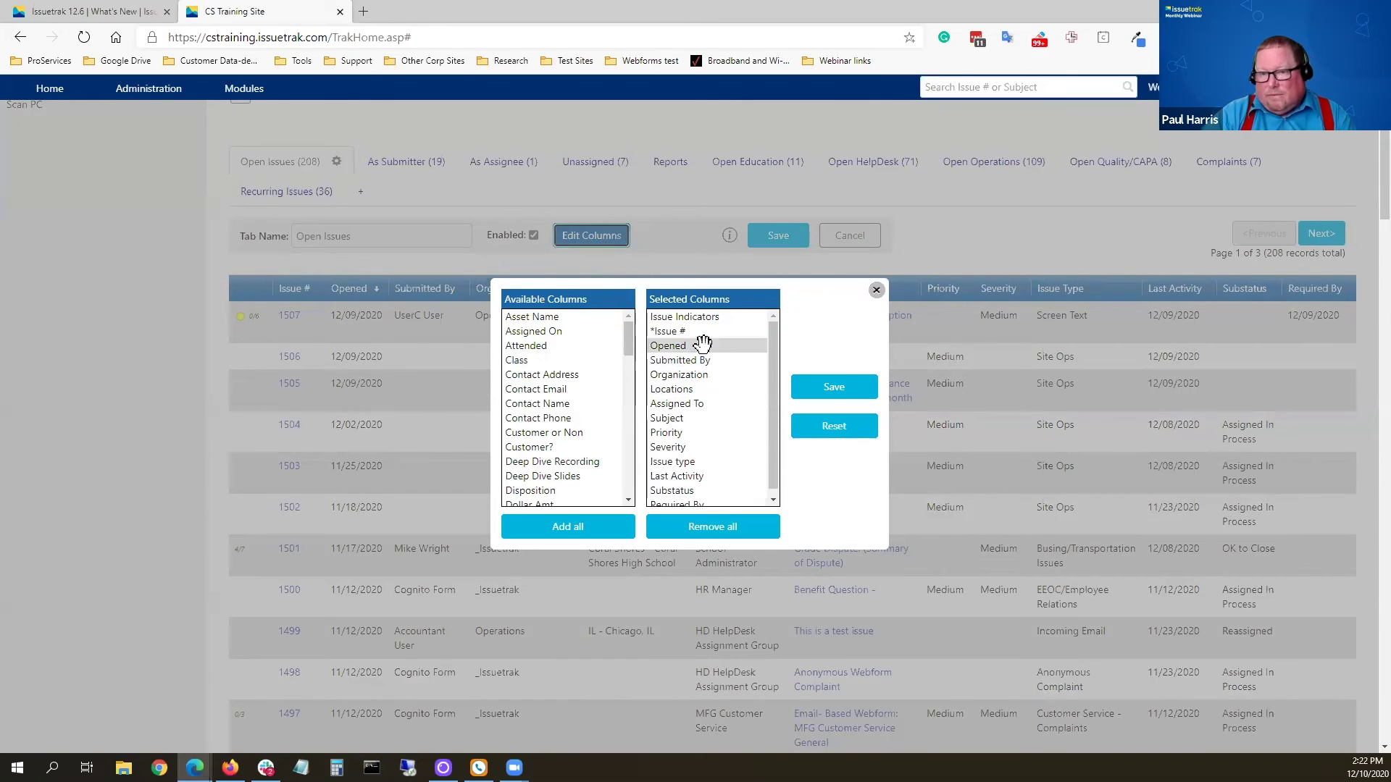
drag(700, 374, 562, 329)
click(837, 397)
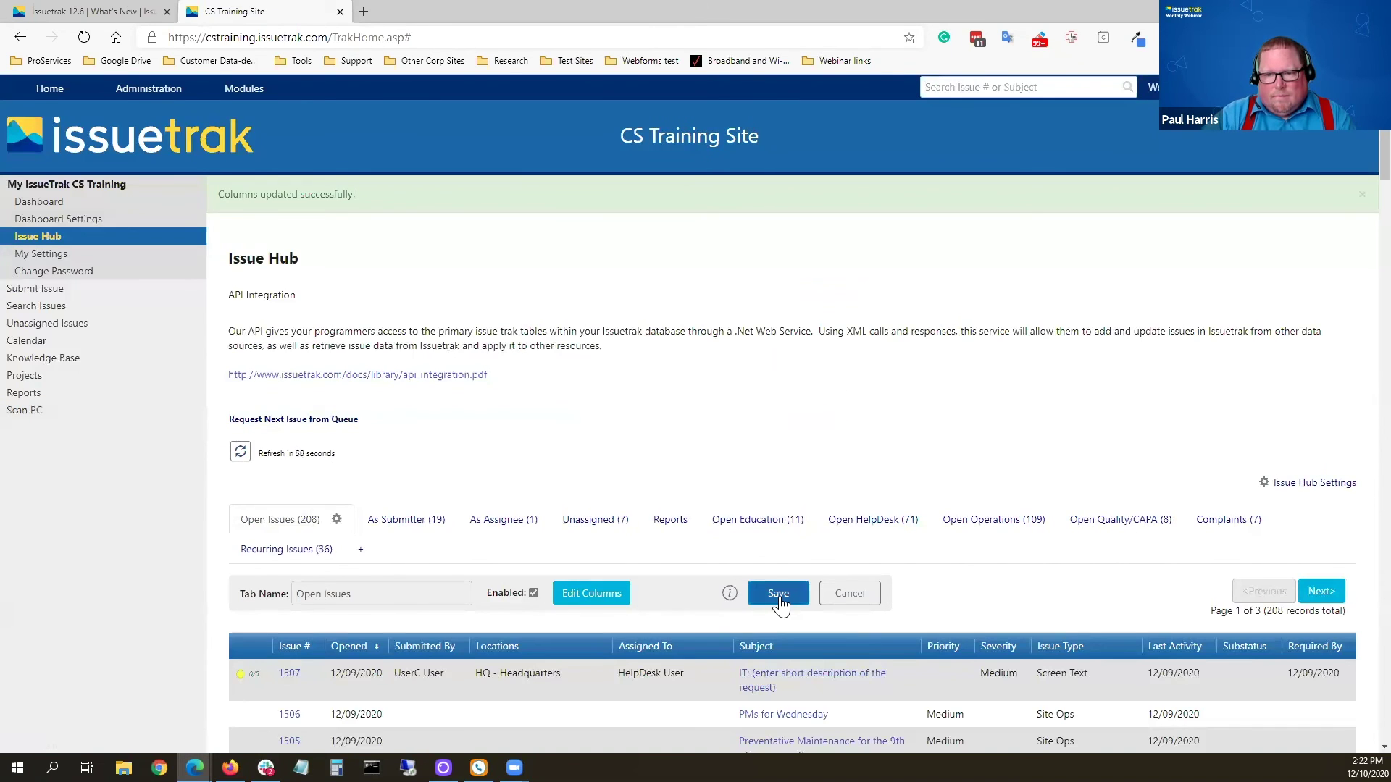
click(779, 596)
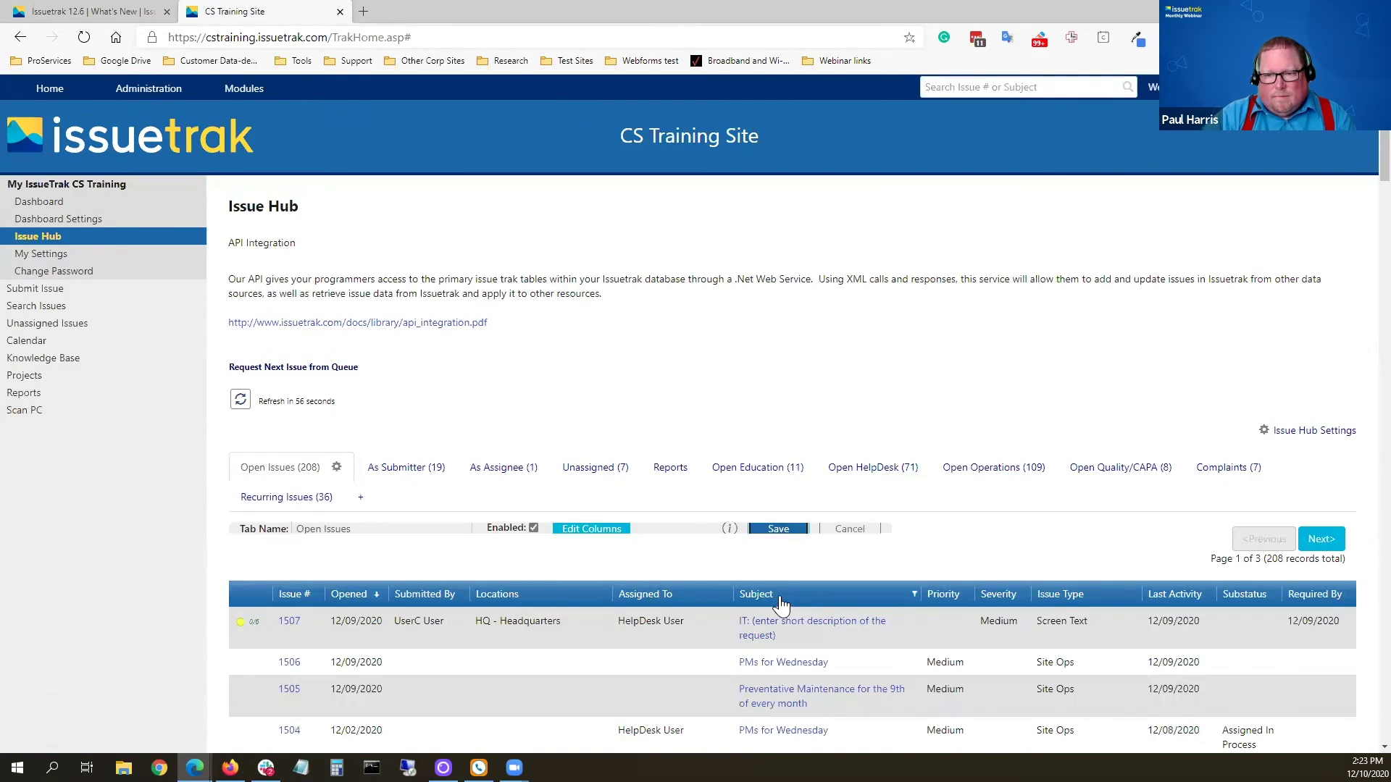
scroll(530, 611, down, 5)
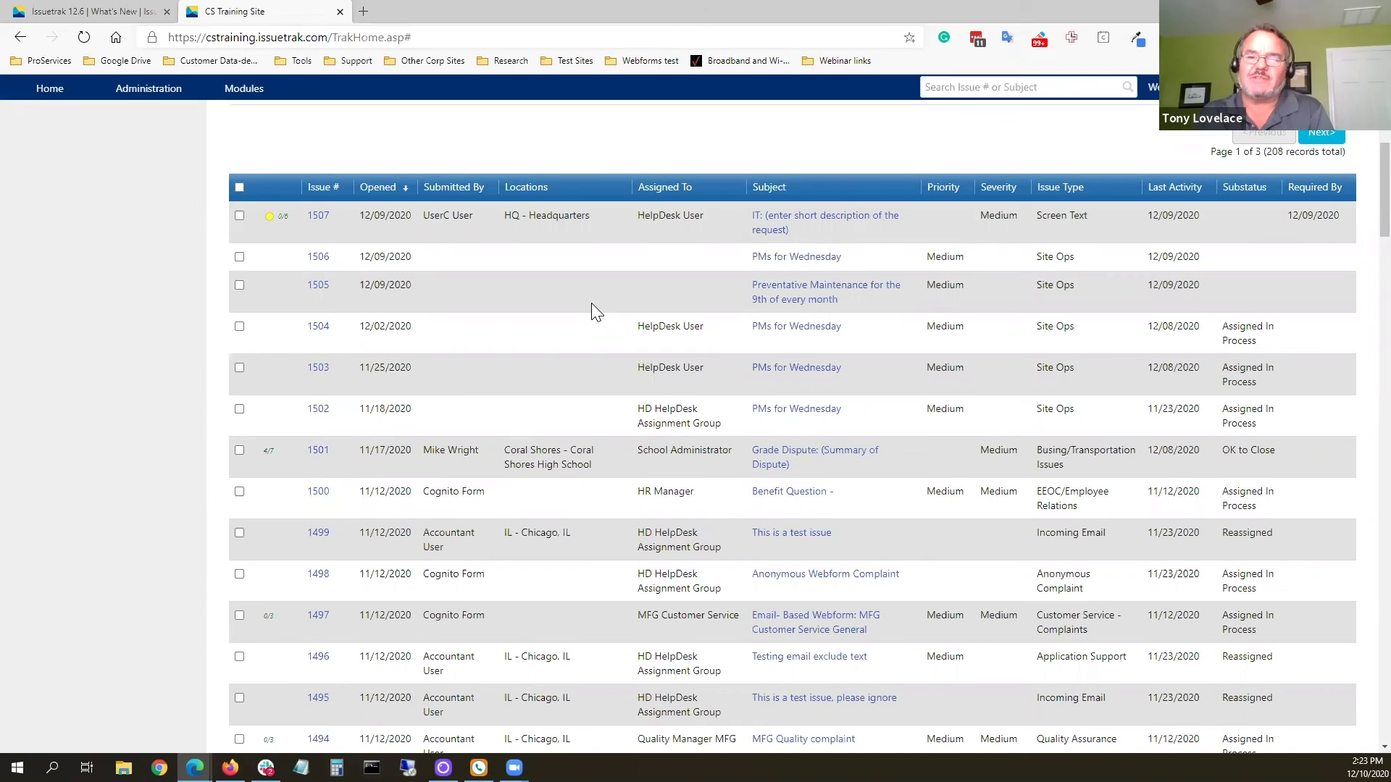
Step: Add a new tab to the Issue Hub, look through the columns available for it and close the column list without changes
scroll(591, 303, up, 1)
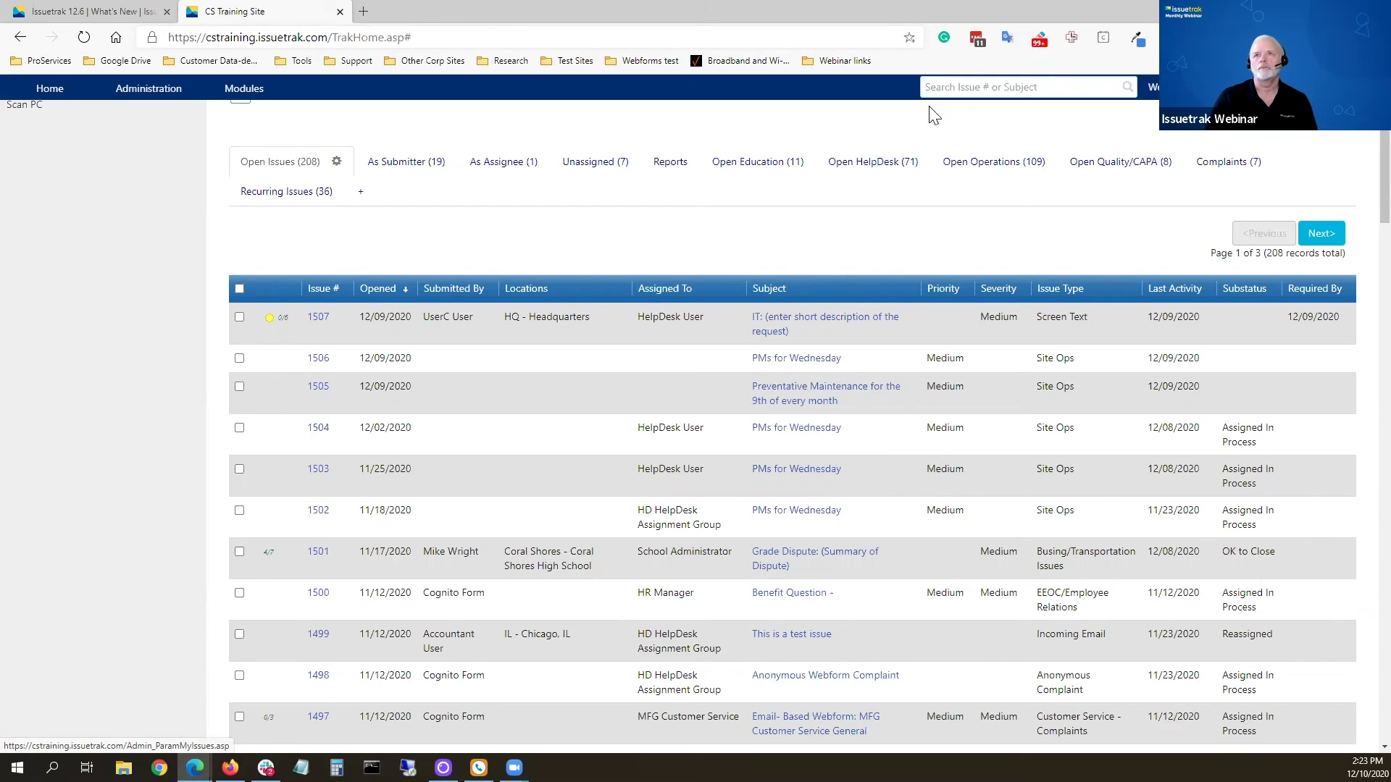
click(355, 193)
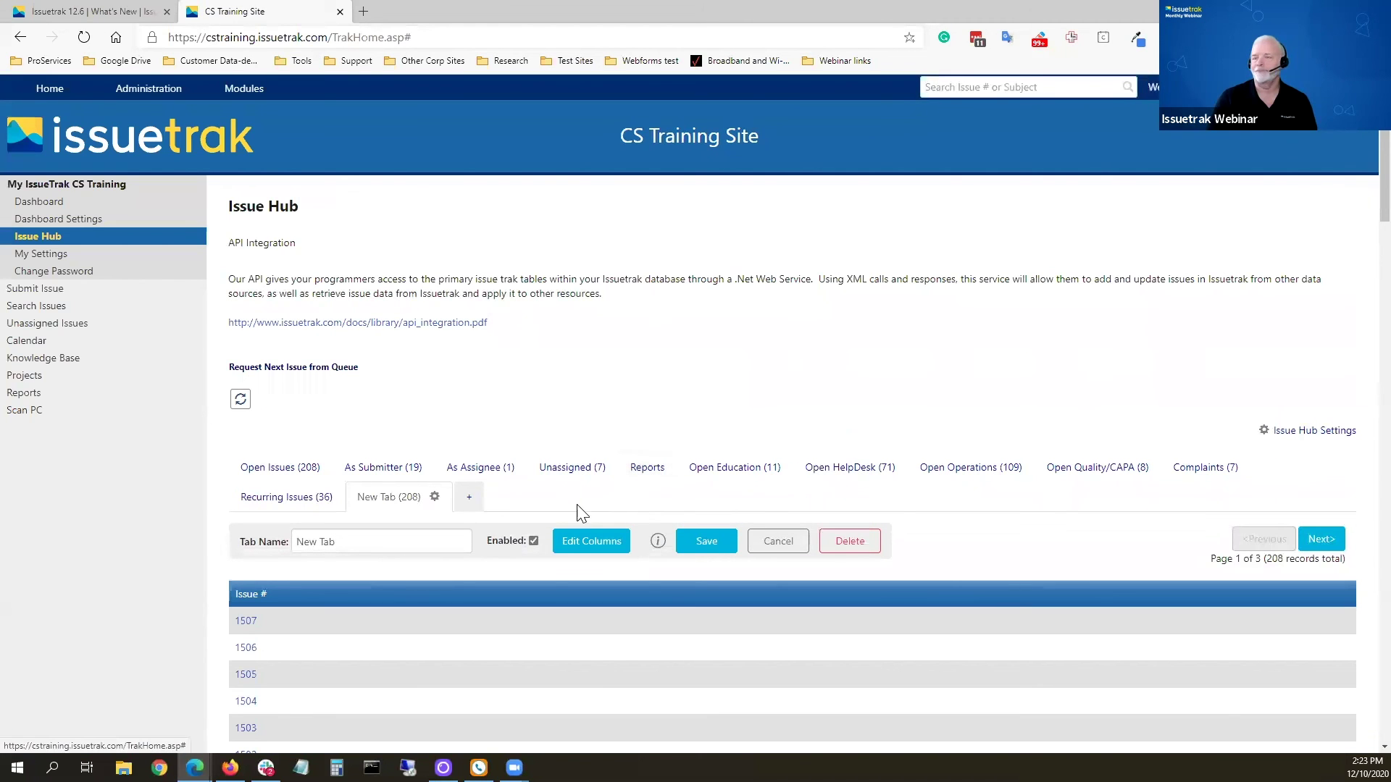
click(575, 548)
scroll(565, 442, down, 5)
scroll(566, 442, down, 8)
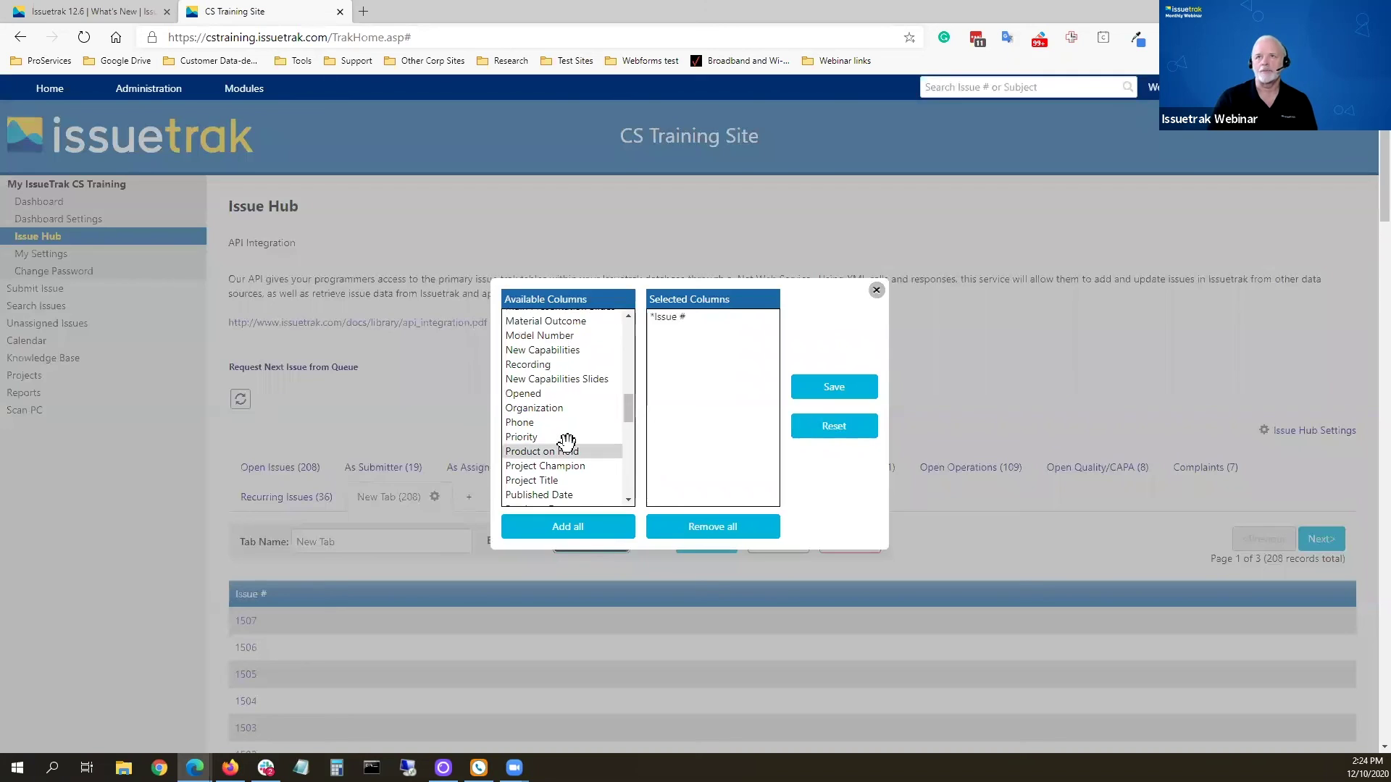
scroll(565, 442, down, 6)
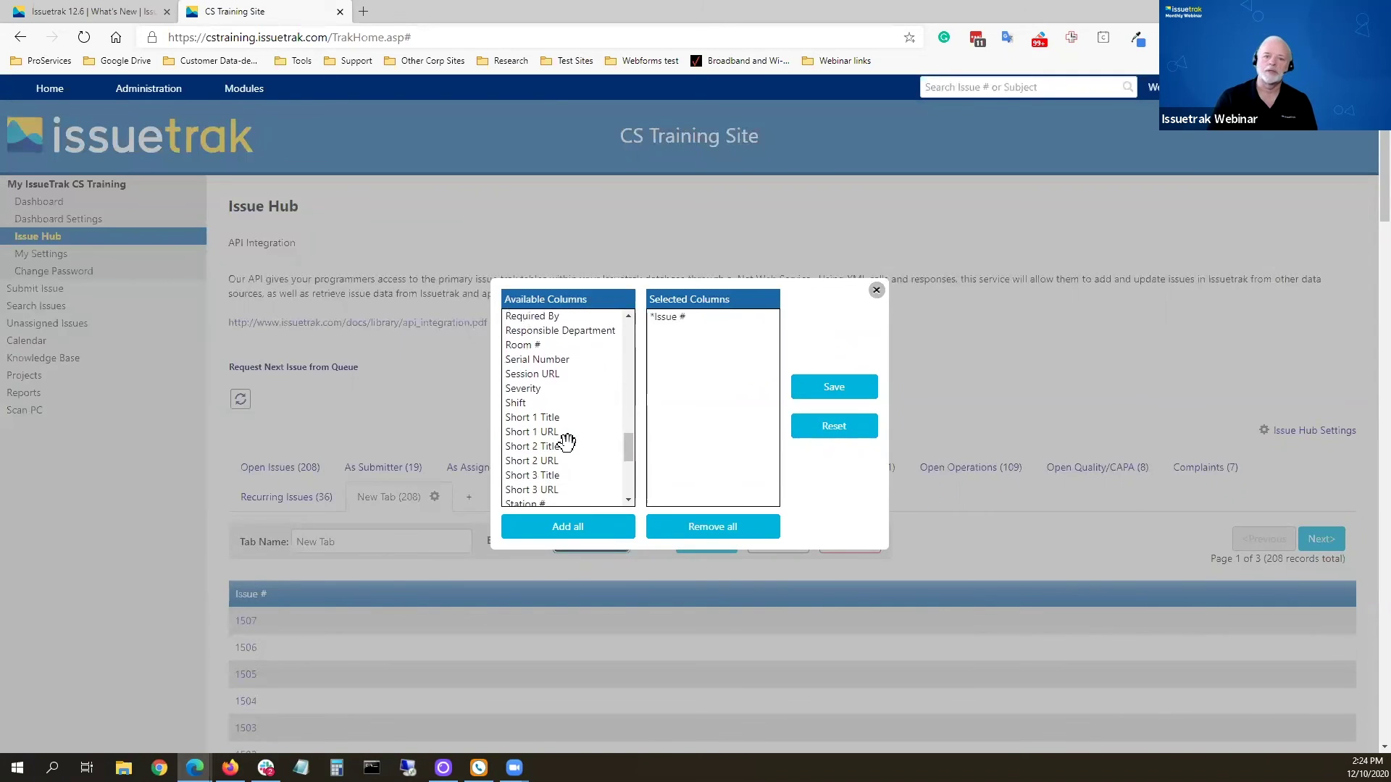
scroll(565, 442, down, 6)
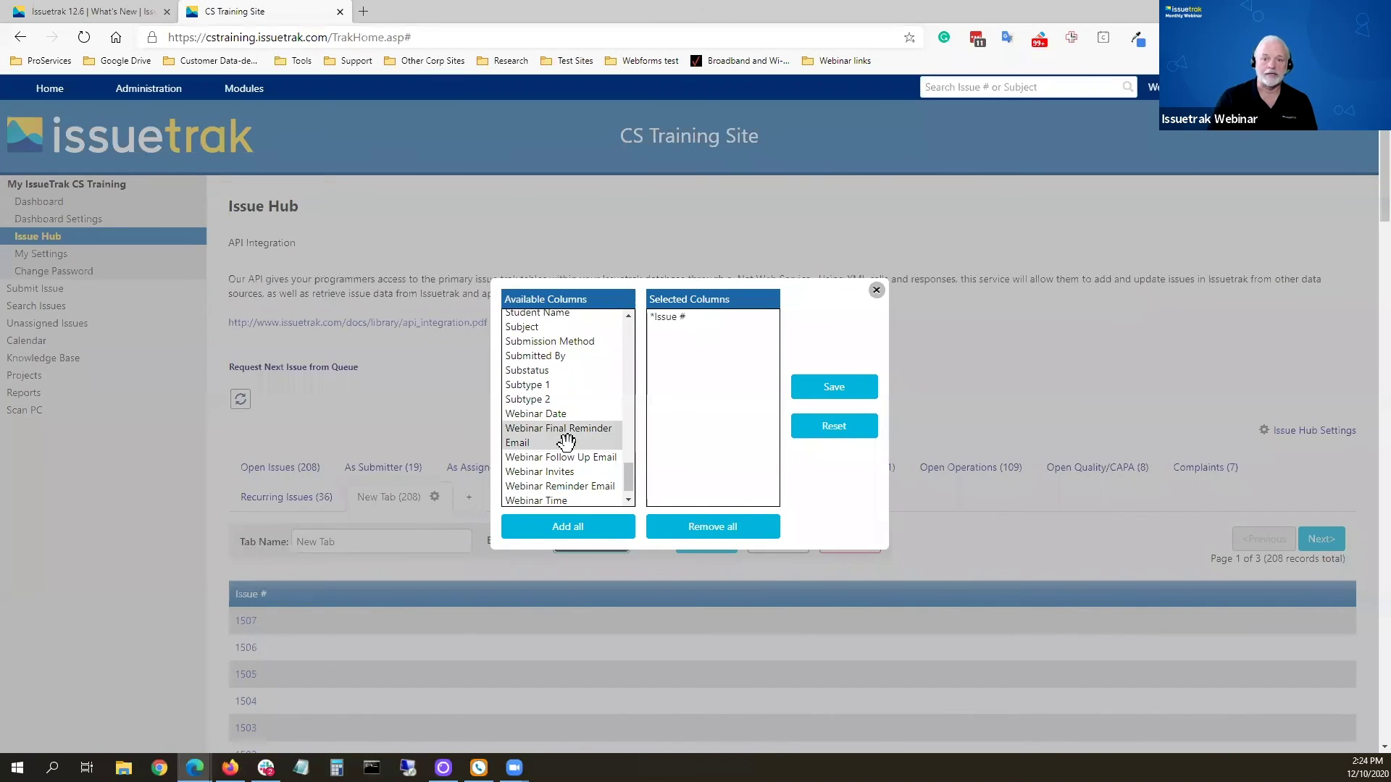
scroll(565, 442, down, 2)
scroll(566, 442, up, 14)
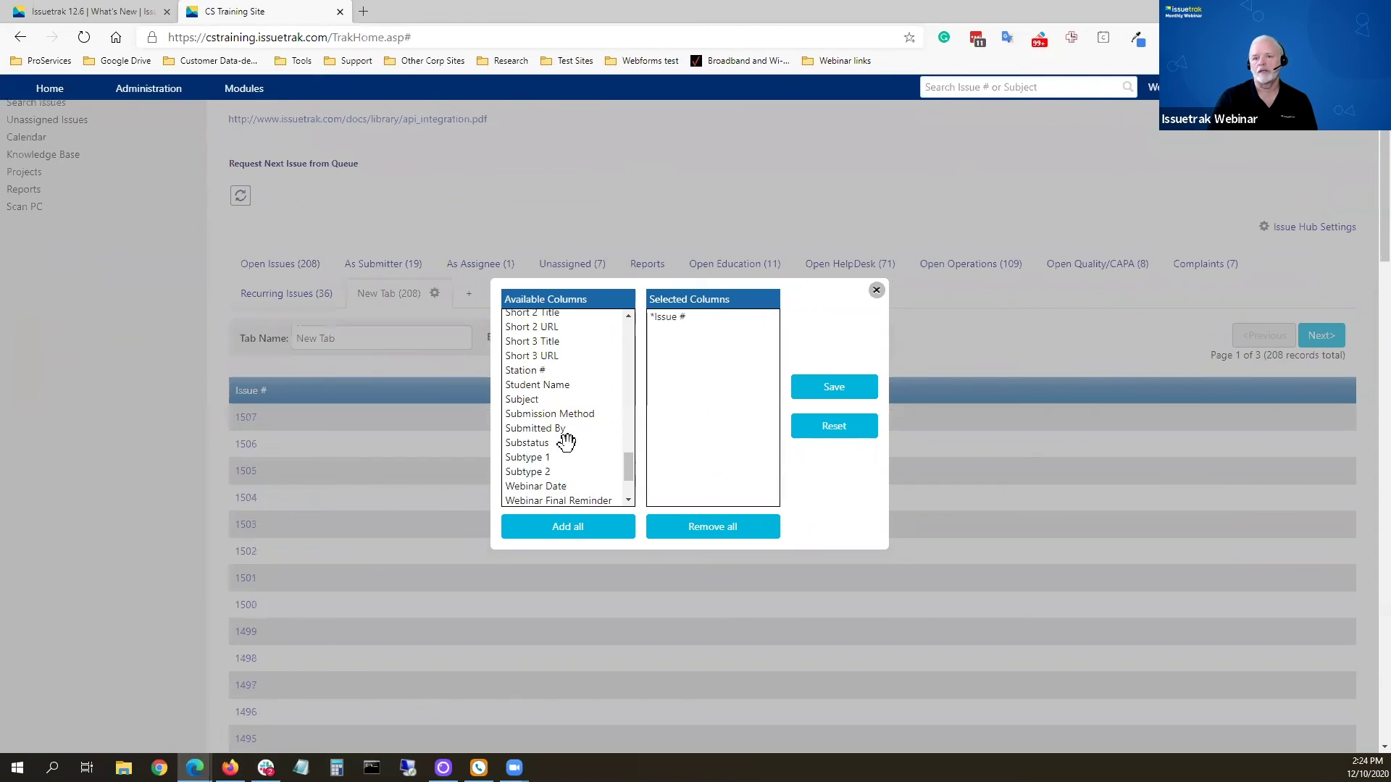
scroll(565, 442, up, 4)
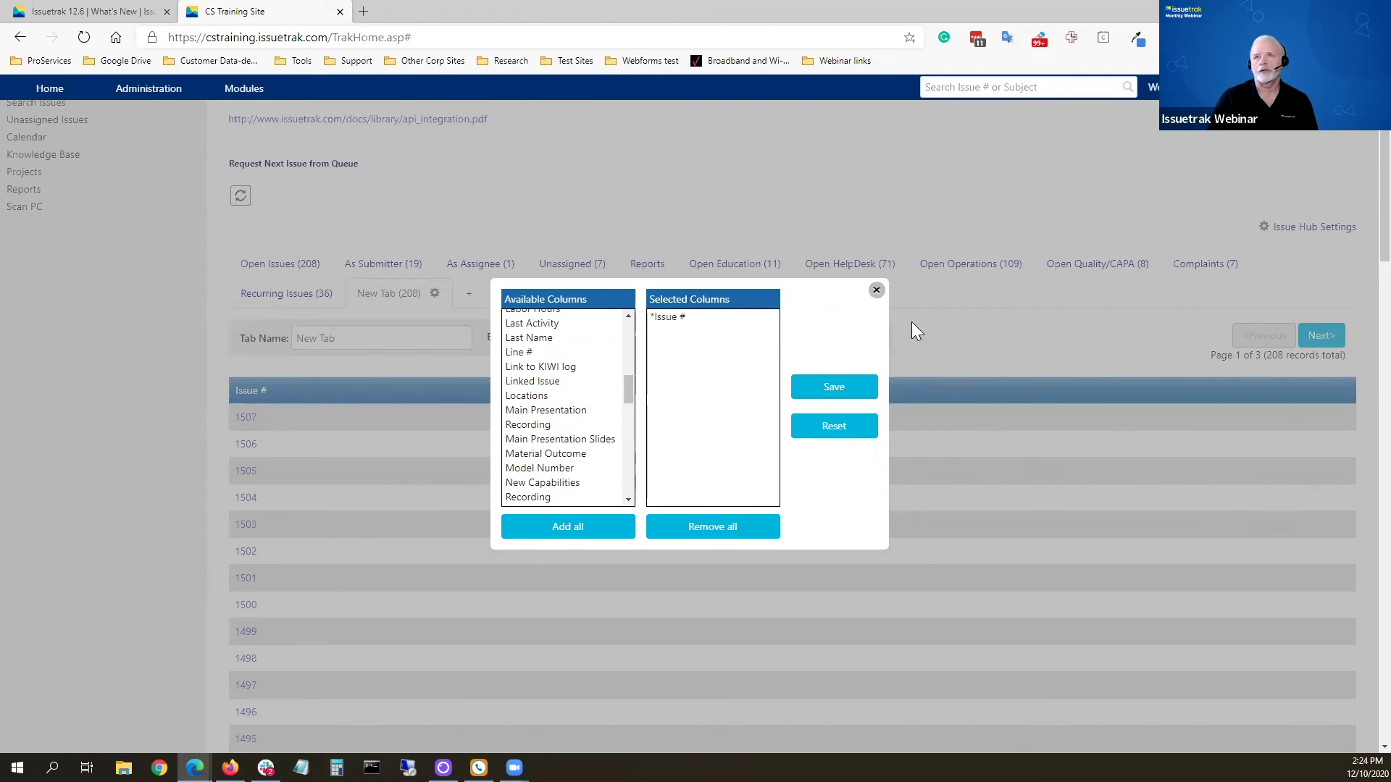
click(876, 291)
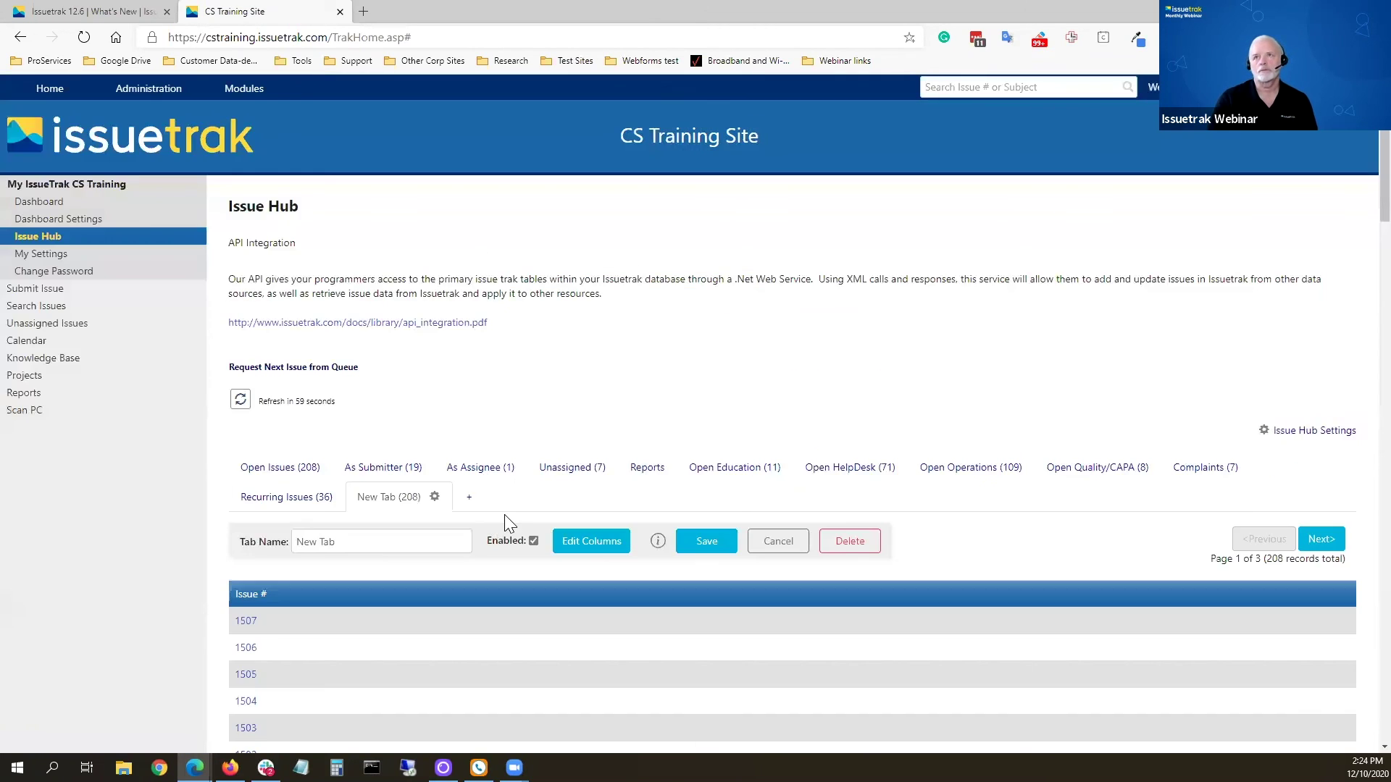
Step: Delete the new tab from the Issue Hub and confirm the deletion
click(858, 551)
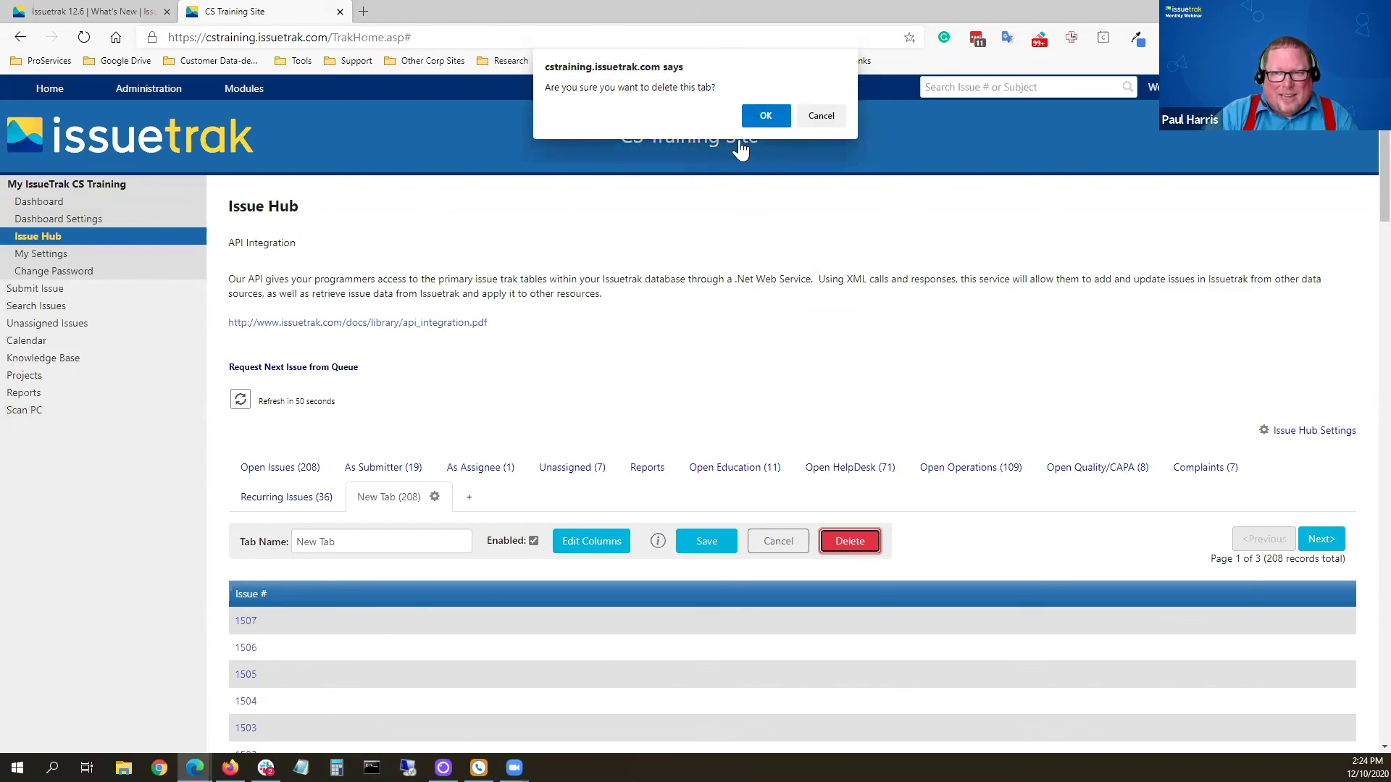
click(765, 116)
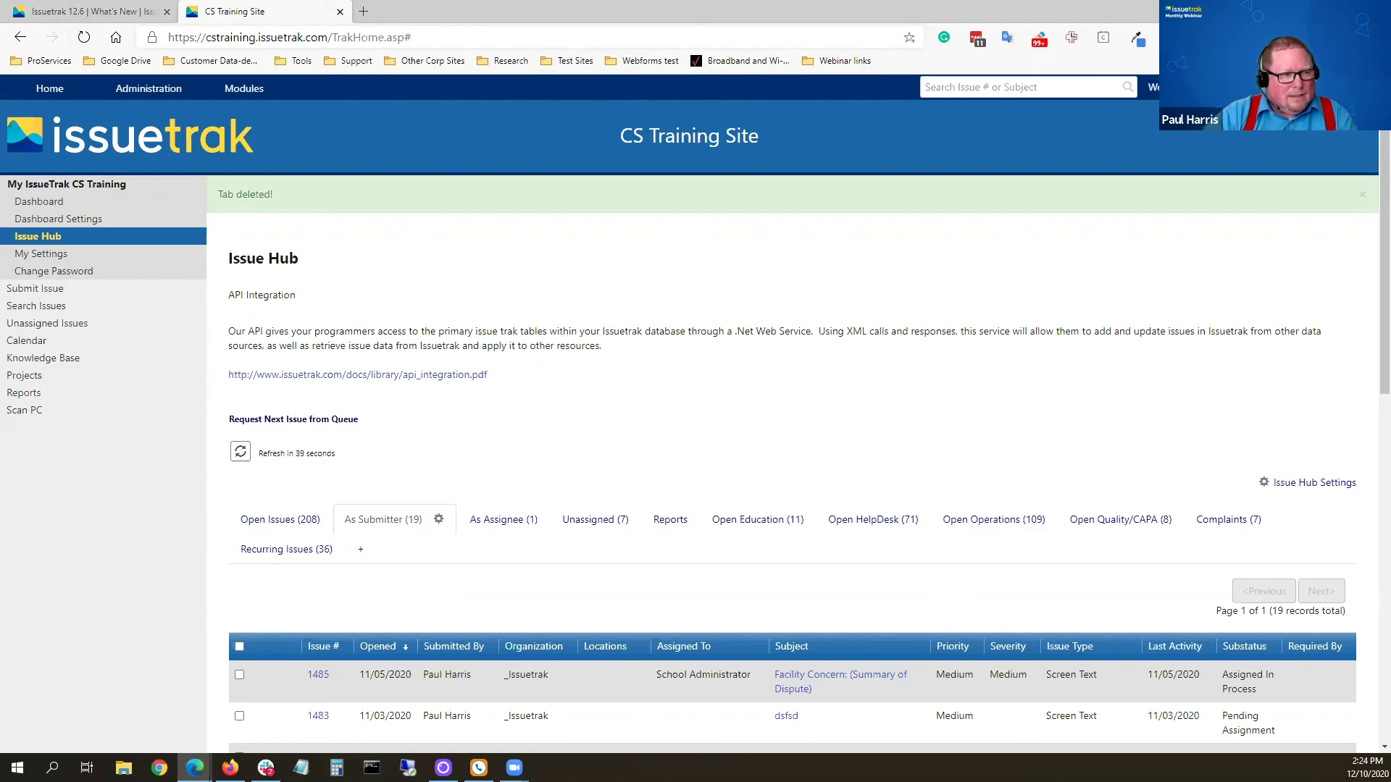
Step: Switch to the Issuetrak 12.6 What's New page to show its feedback section
click(87, 12)
click(949, 543)
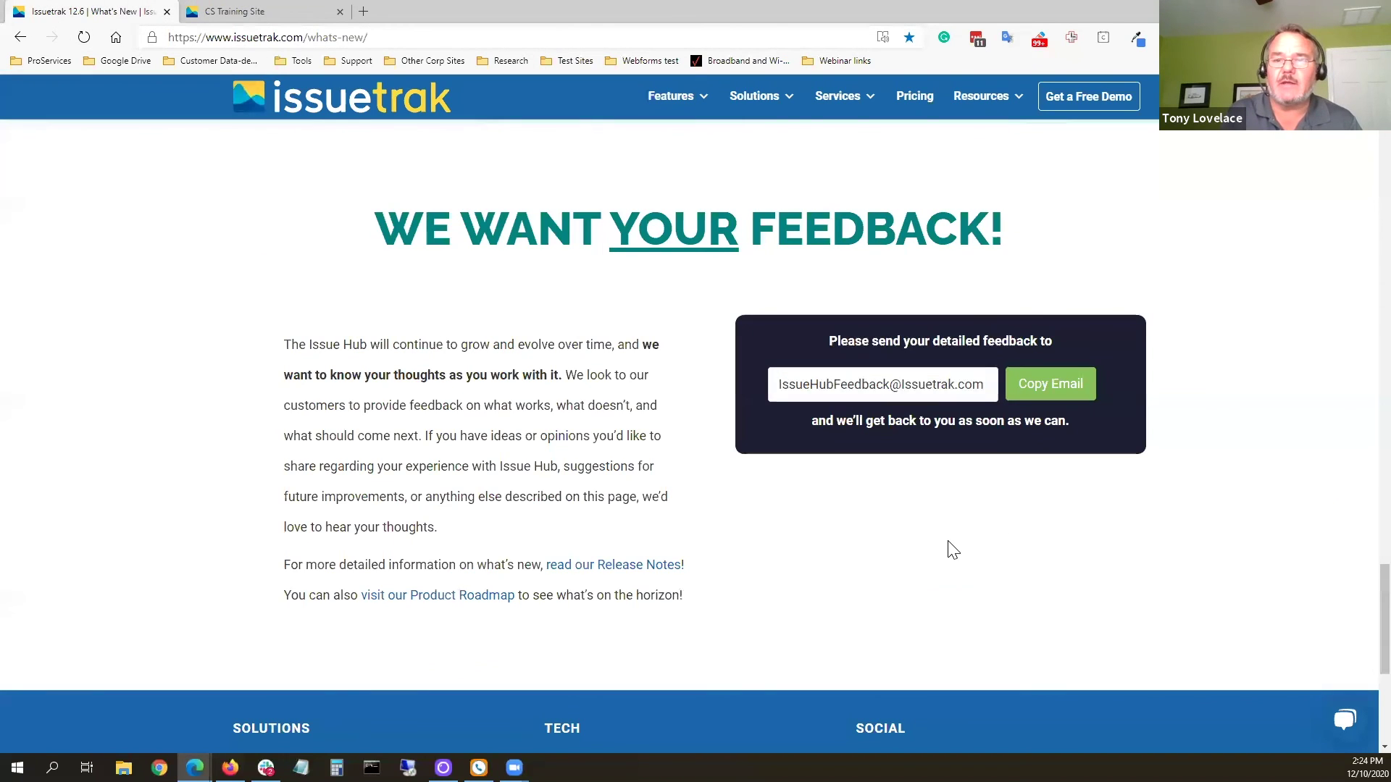